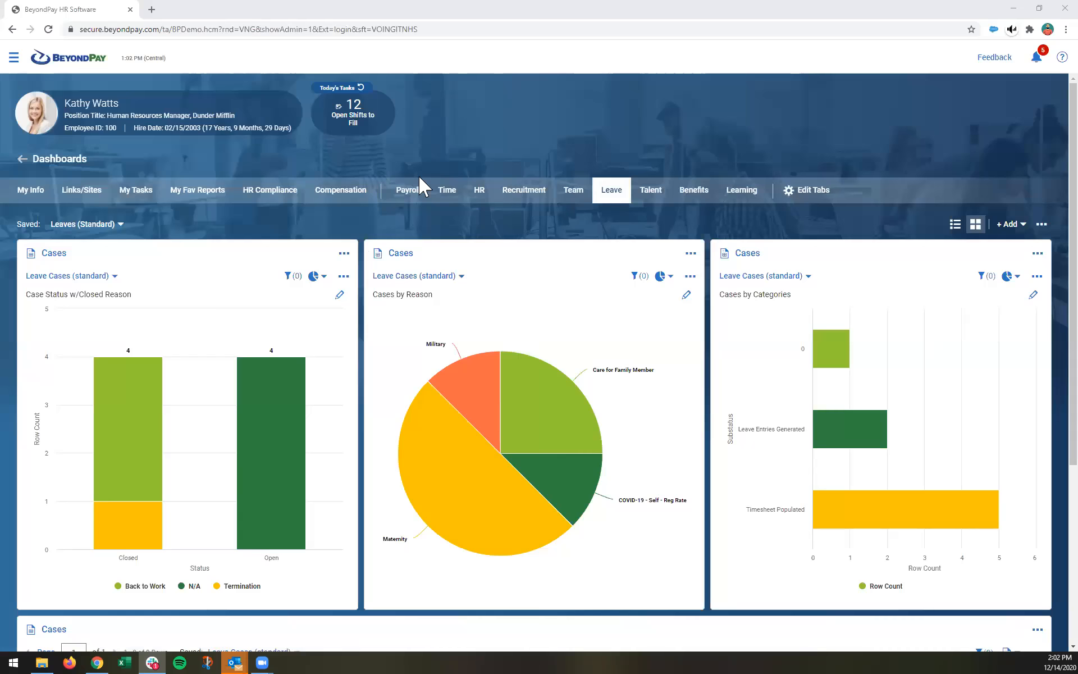
Open the Labor Distribution payroll report and load its LD DETAIL saved view
{"action": "left_click", "coordinate": [14, 58]}
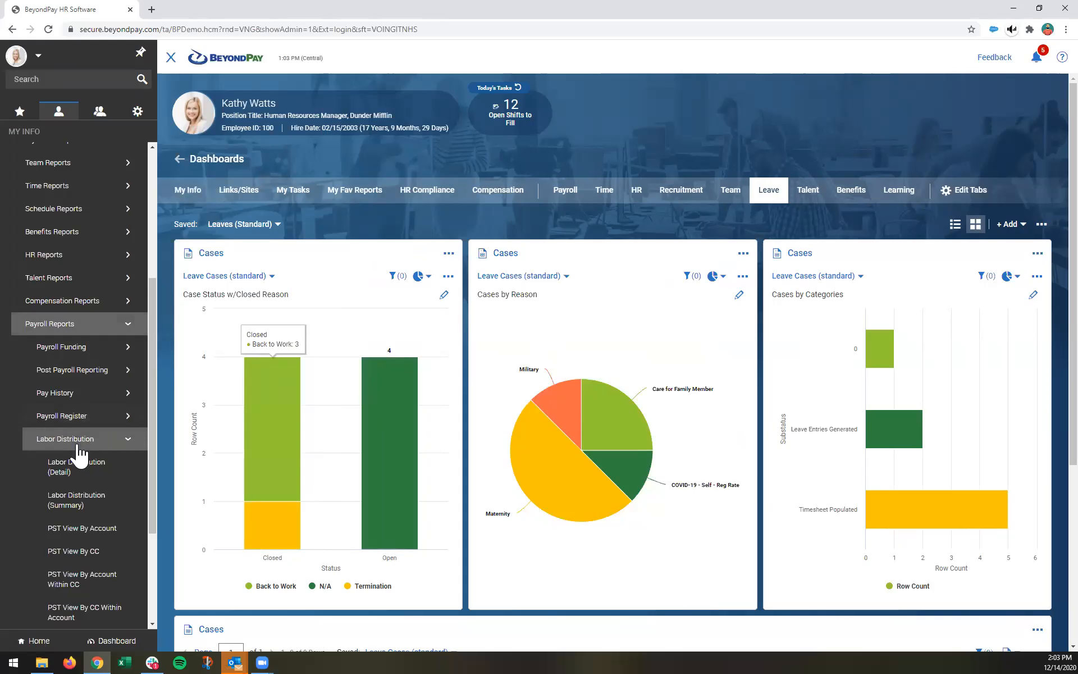
{"action": "left_click", "coordinate": [78, 480]}
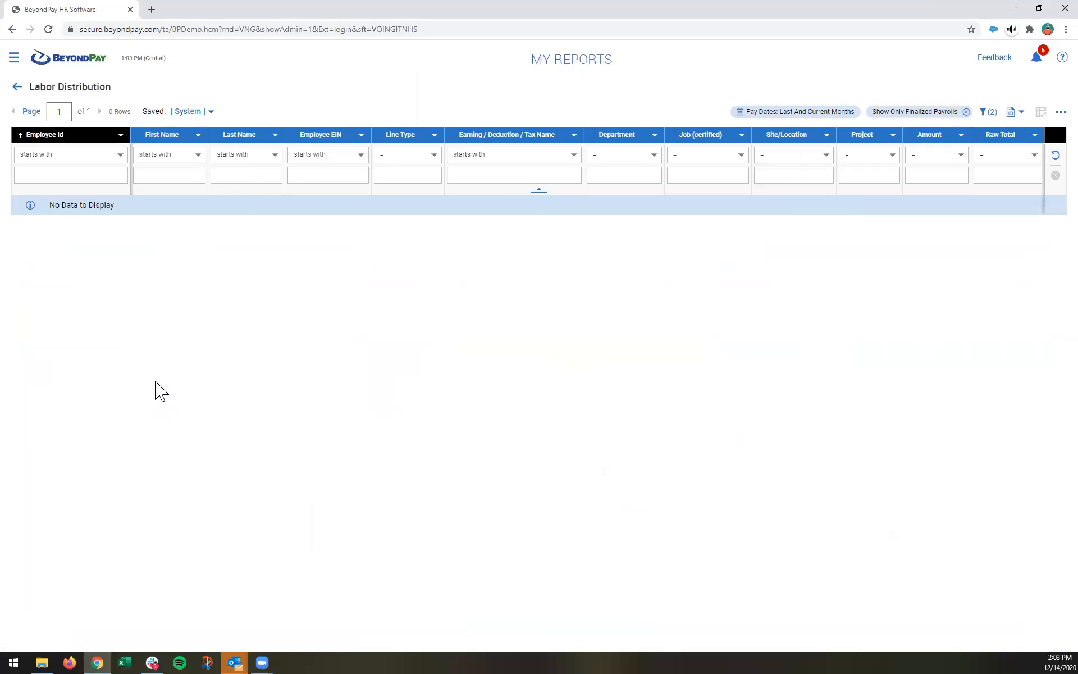
{"action": "left_click", "coordinate": [212, 113]}
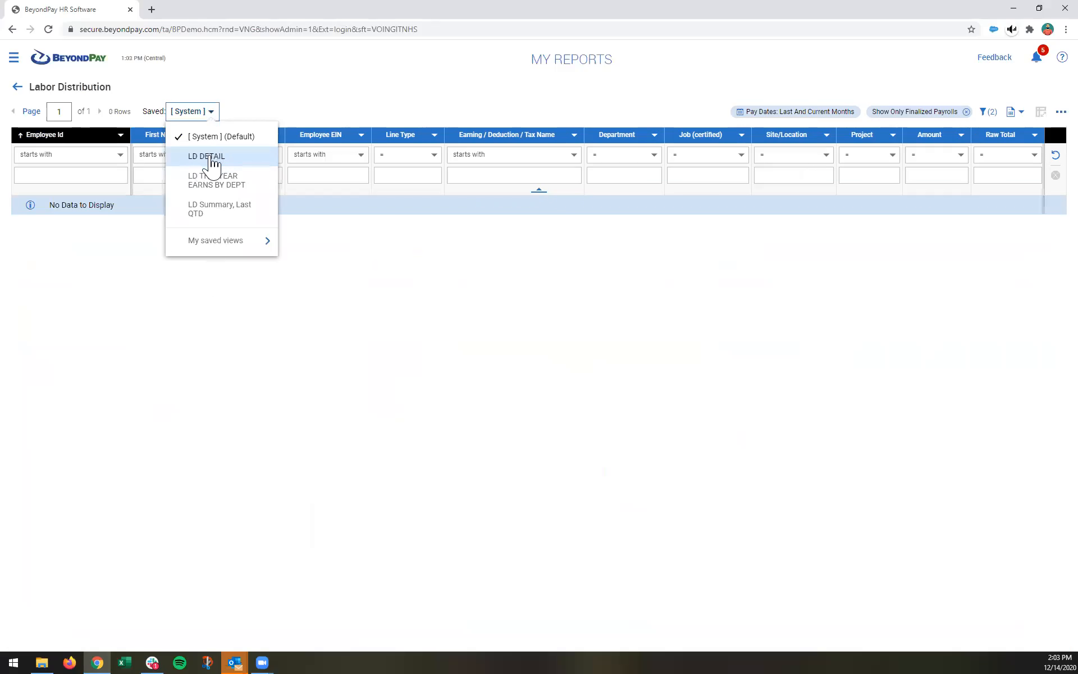
{"action": "left_click", "coordinate": [212, 160]}
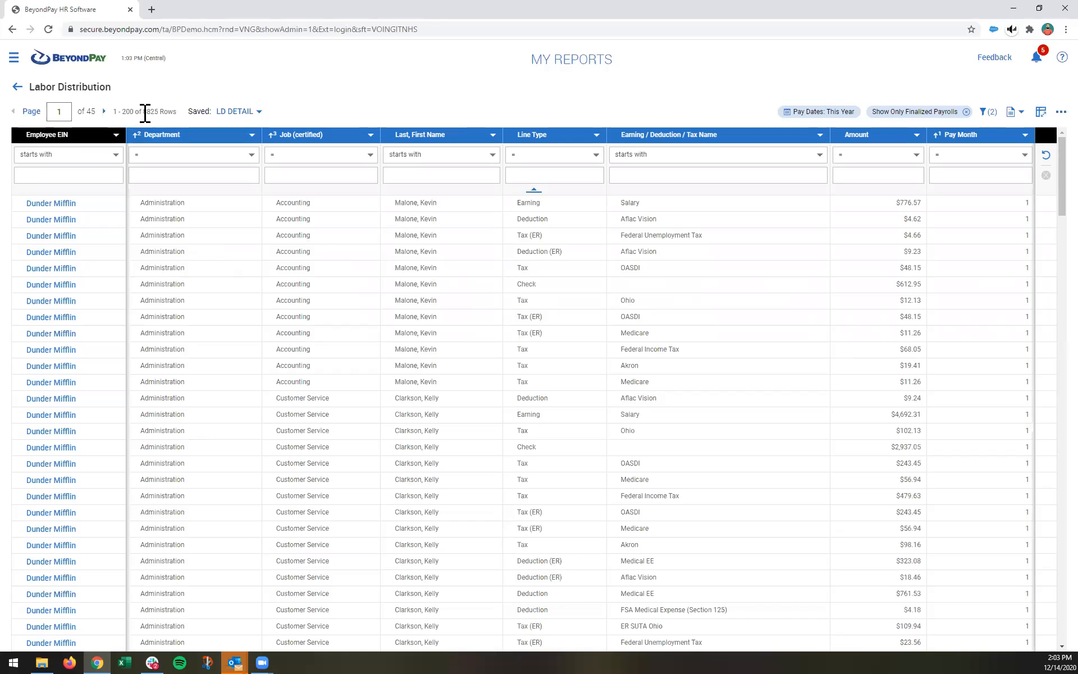
{"action": "left_click_drag", "start_coordinate": [144, 111], "coordinate": [167, 112]}
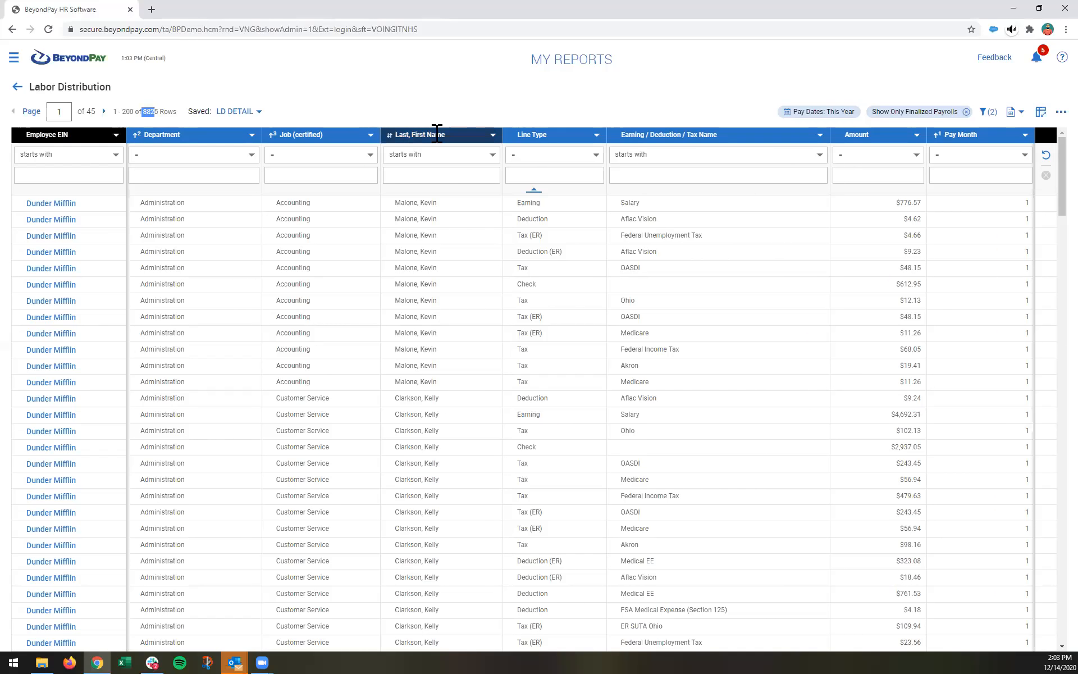
{"action": "left_click_drag", "start_coordinate": [449, 139], "coordinate": [402, 139]}
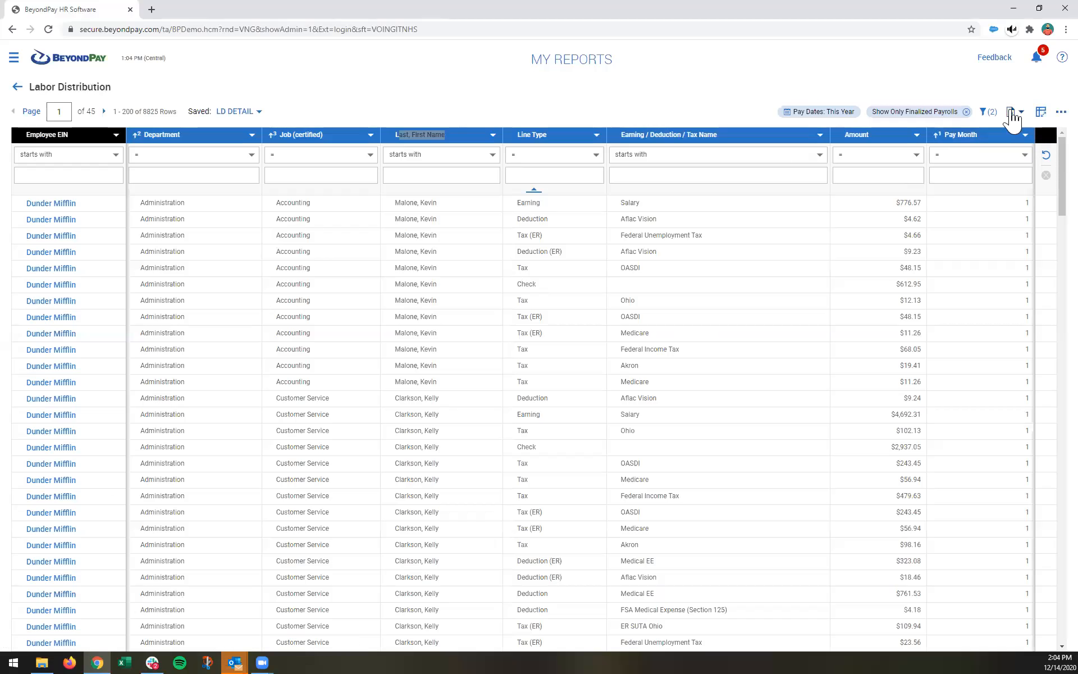
Build a pivot grid from the report data with Department as rows and the sum of Amount as values
{"action": "left_click", "coordinate": [1040, 114]}
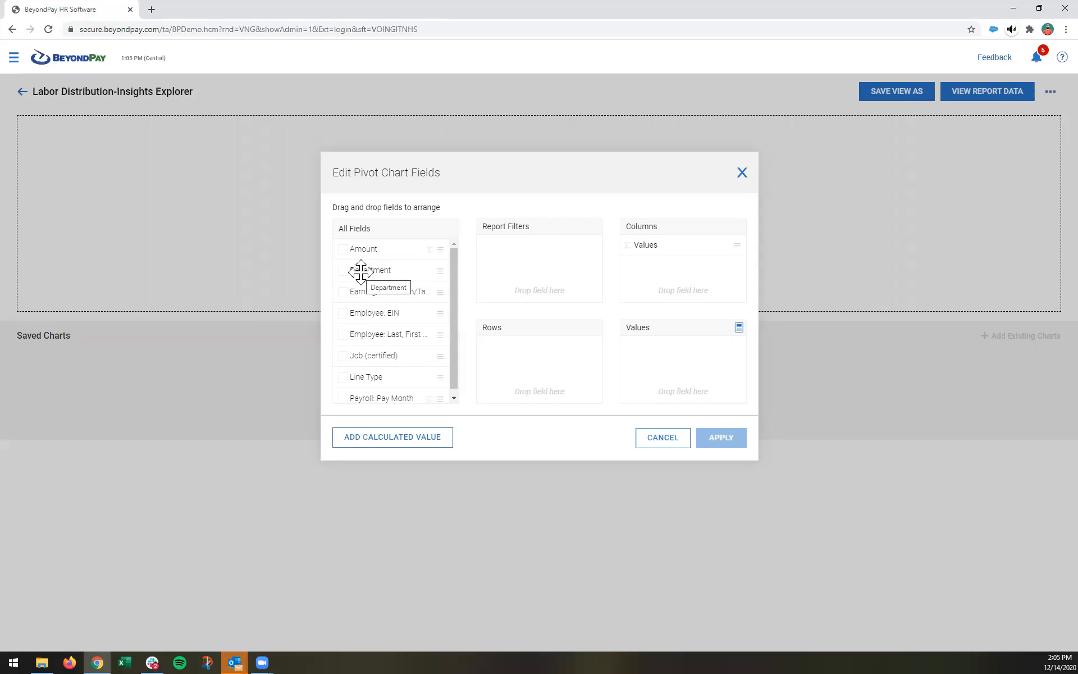
{"action": "left_click_drag", "start_coordinate": [361, 273], "coordinate": [523, 380]}
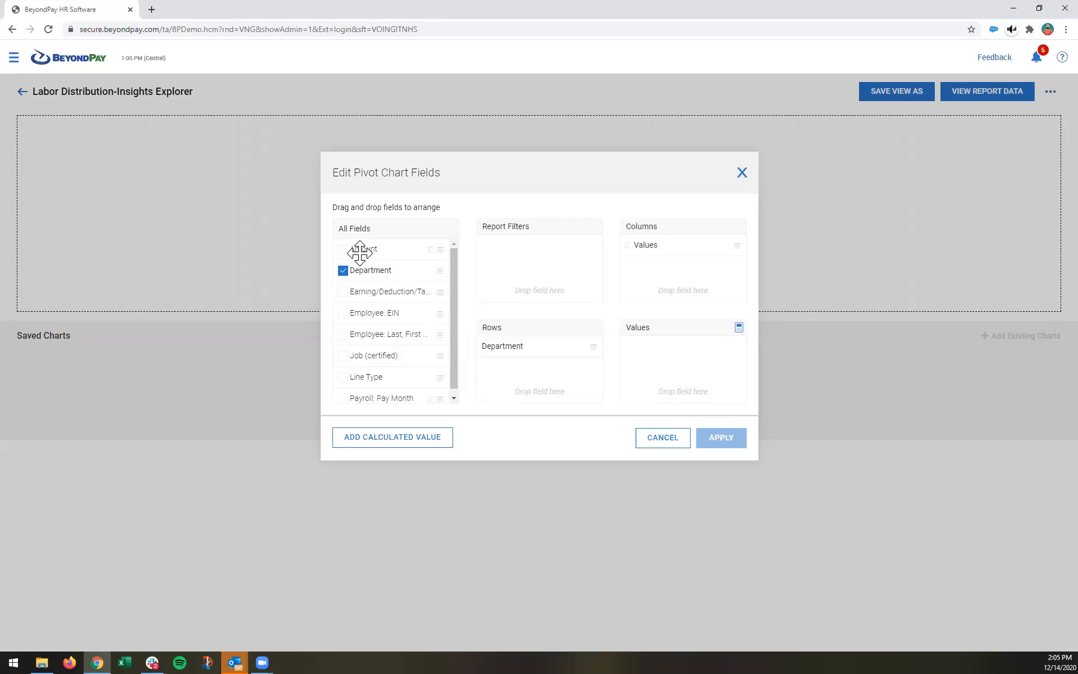
{"action": "left_click_drag", "start_coordinate": [360, 251], "coordinate": [682, 375]}
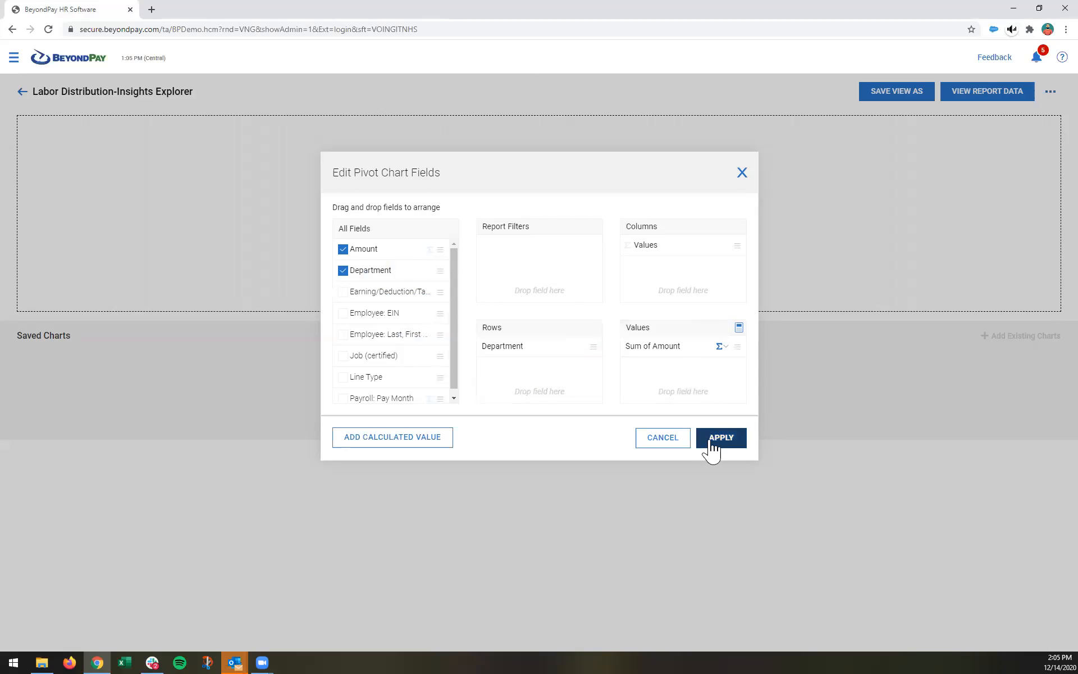
{"action": "left_click", "coordinate": [714, 447]}
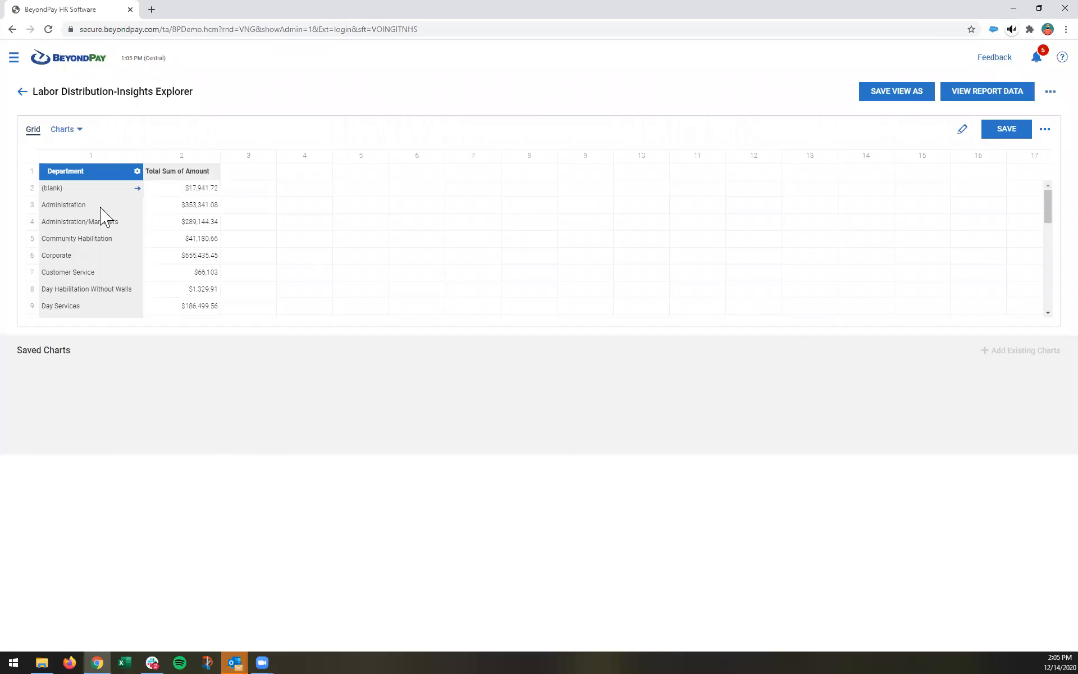
{"action": "scroll", "coordinate": [104, 222], "scroll_direction": "down", "scroll_amount": 7}
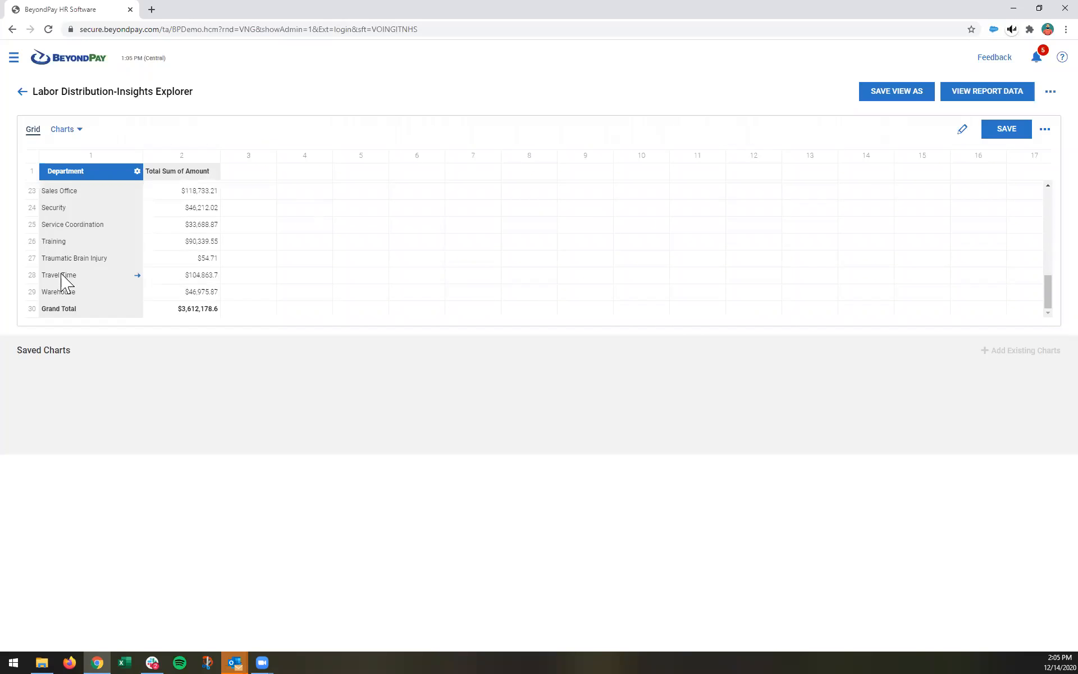
{"action": "scroll", "coordinate": [66, 284], "scroll_direction": "up", "scroll_amount": 7}
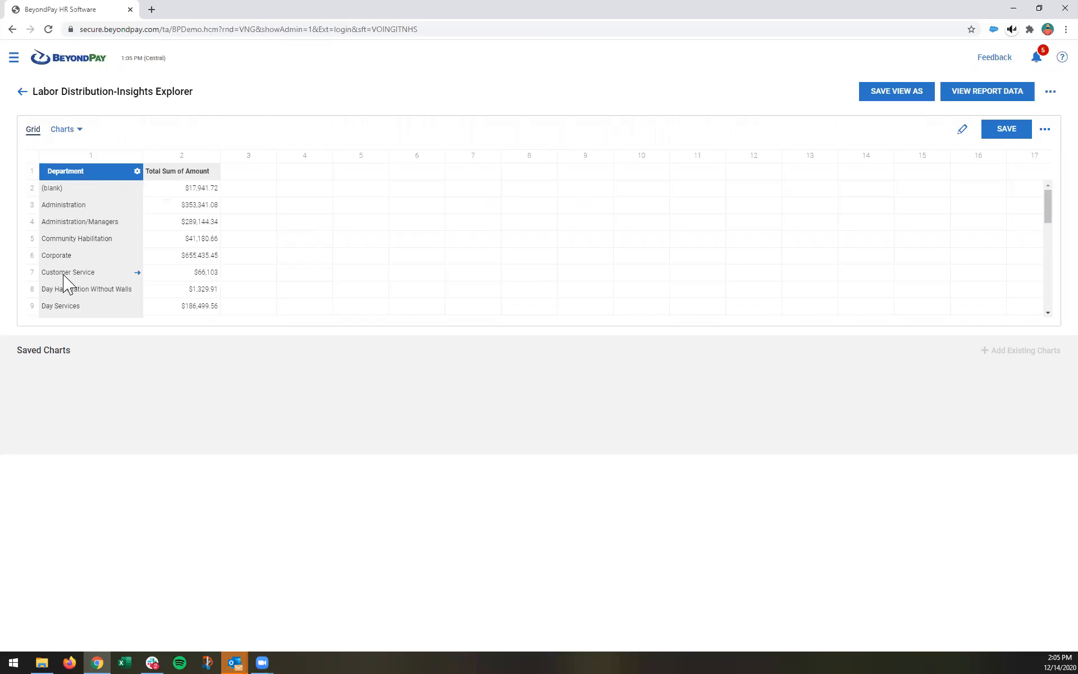
{"action": "left_click", "coordinate": [1044, 132]}
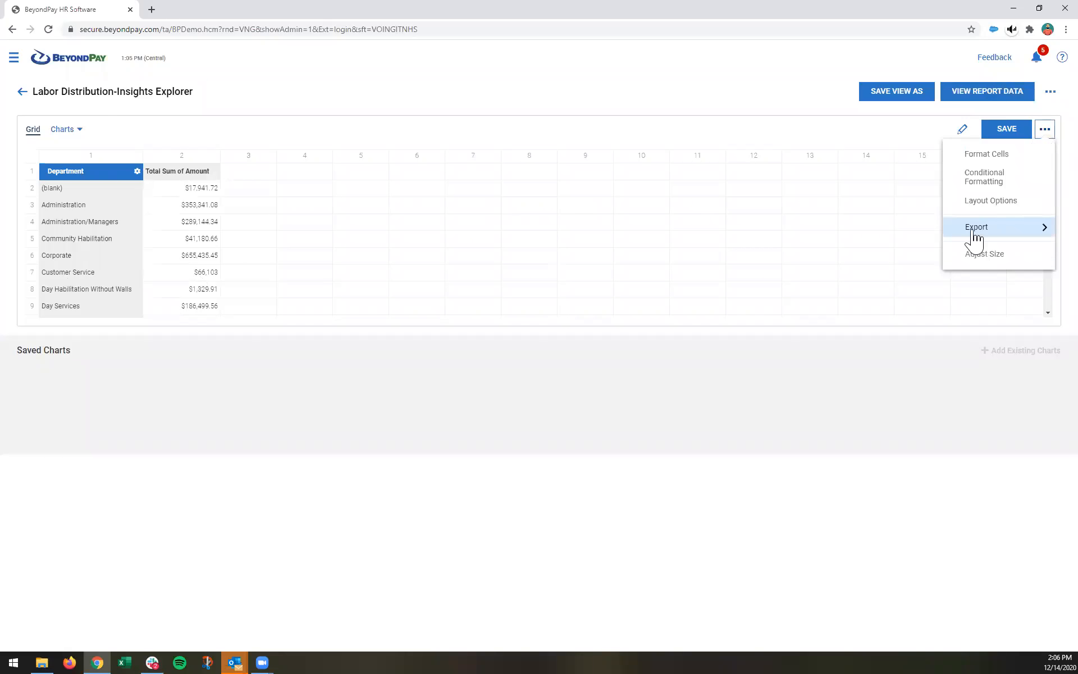
{"action": "left_click", "coordinate": [984, 203]}
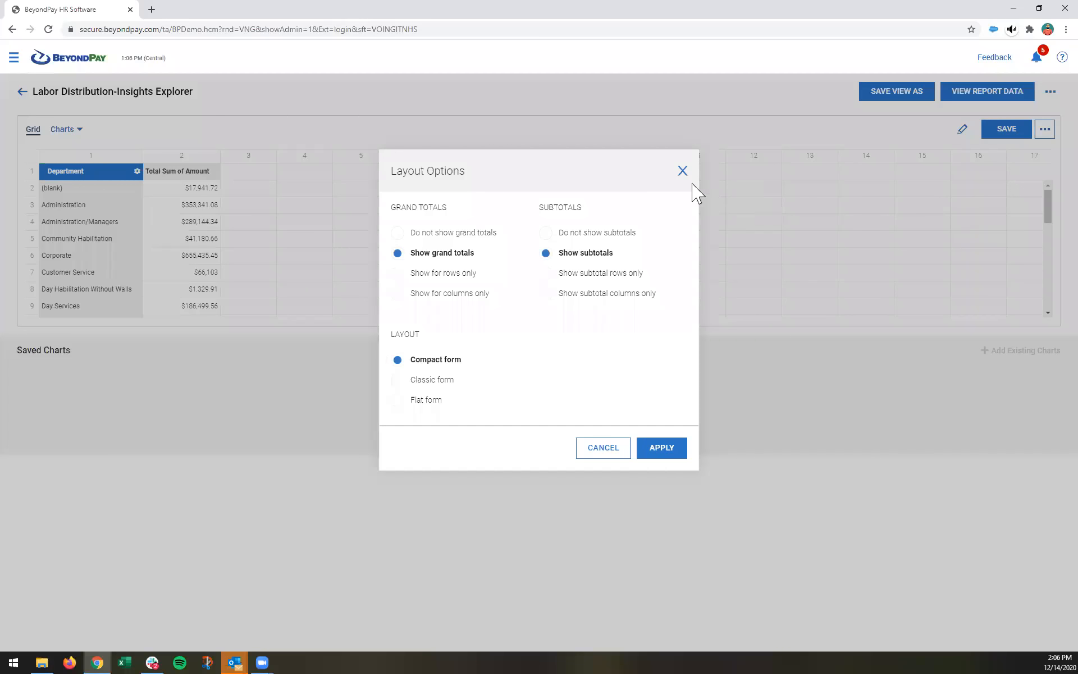
{"action": "left_click", "coordinate": [683, 171]}
Increase the pivot grid's size with repeated Row Height increments so that more department rows fit on screen
{"action": "left_click", "coordinate": [1045, 130]}
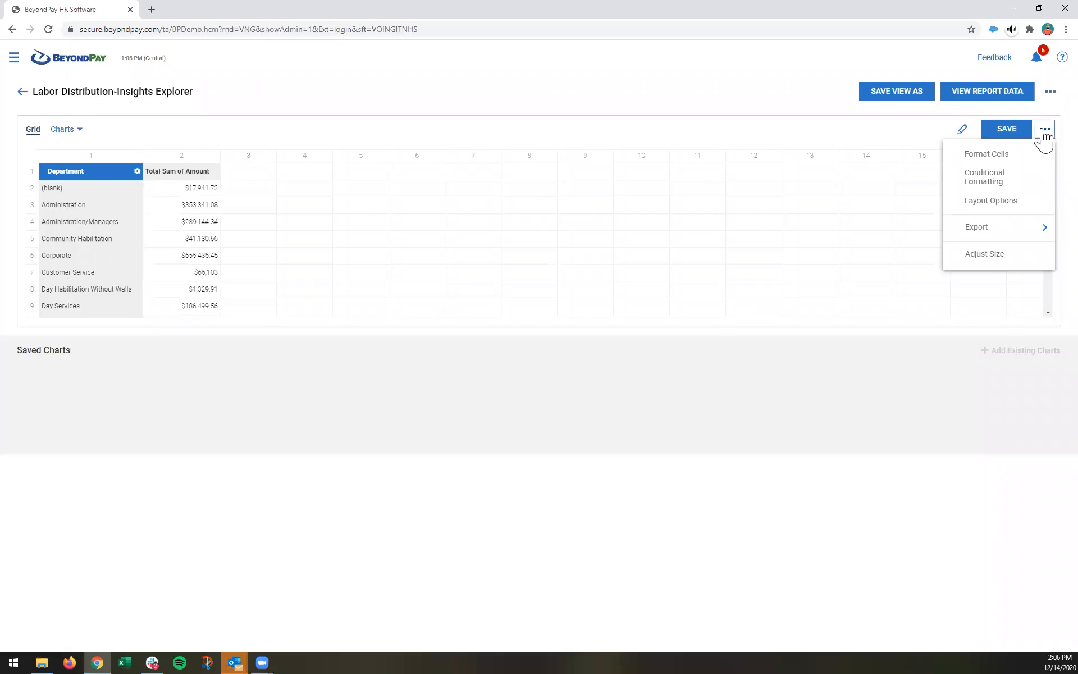
{"action": "left_click", "coordinate": [1029, 255]}
{"action": "left_click", "coordinate": [991, 166]}
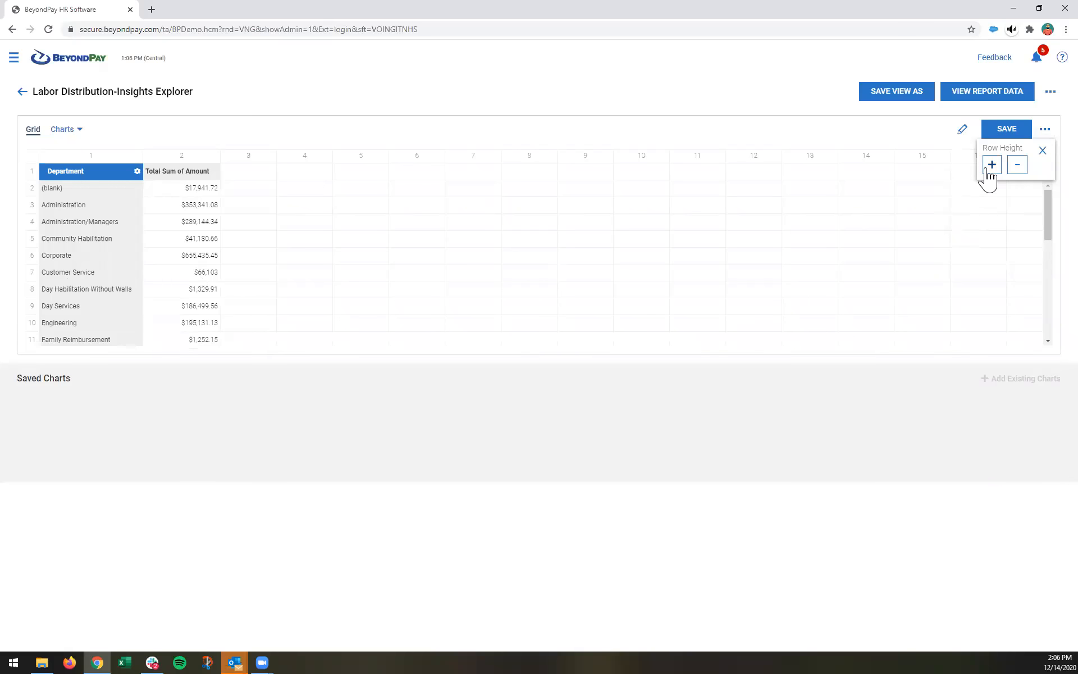
{"action": "left_click", "coordinate": [986, 169]}
{"action": "left_click", "coordinate": [987, 170]}
{"action": "left_click", "coordinate": [987, 169]}
{"action": "left_click", "coordinate": [986, 169]}
{"action": "left_click", "coordinate": [987, 169]}
{"action": "left_click", "coordinate": [987, 169]}
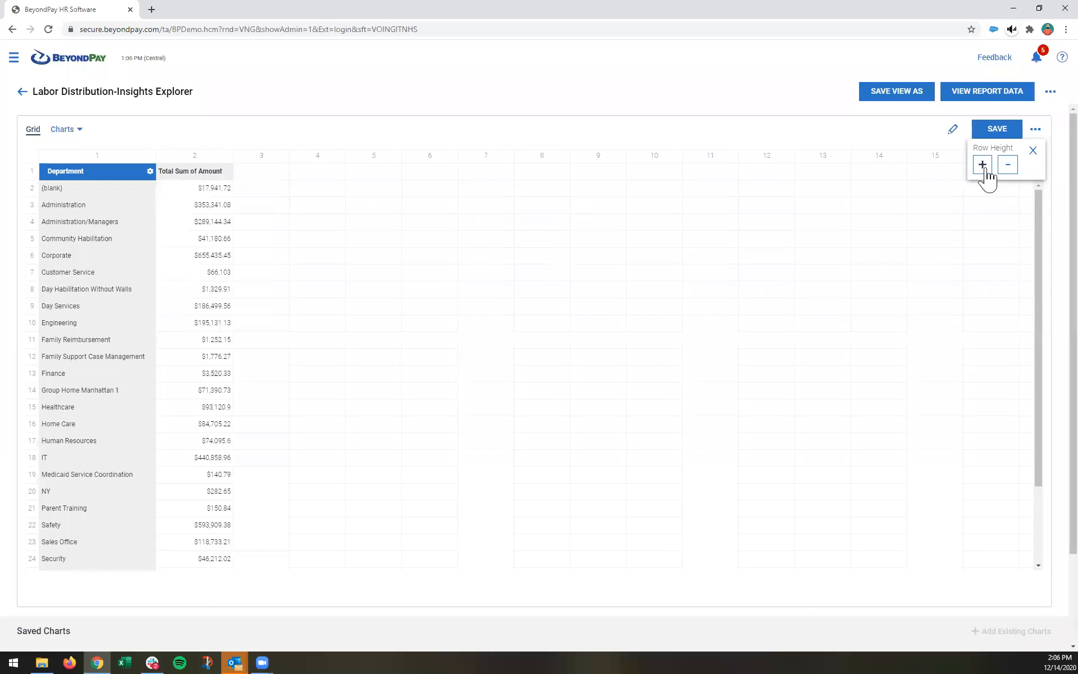
{"action": "left_click", "coordinate": [492, 108]}
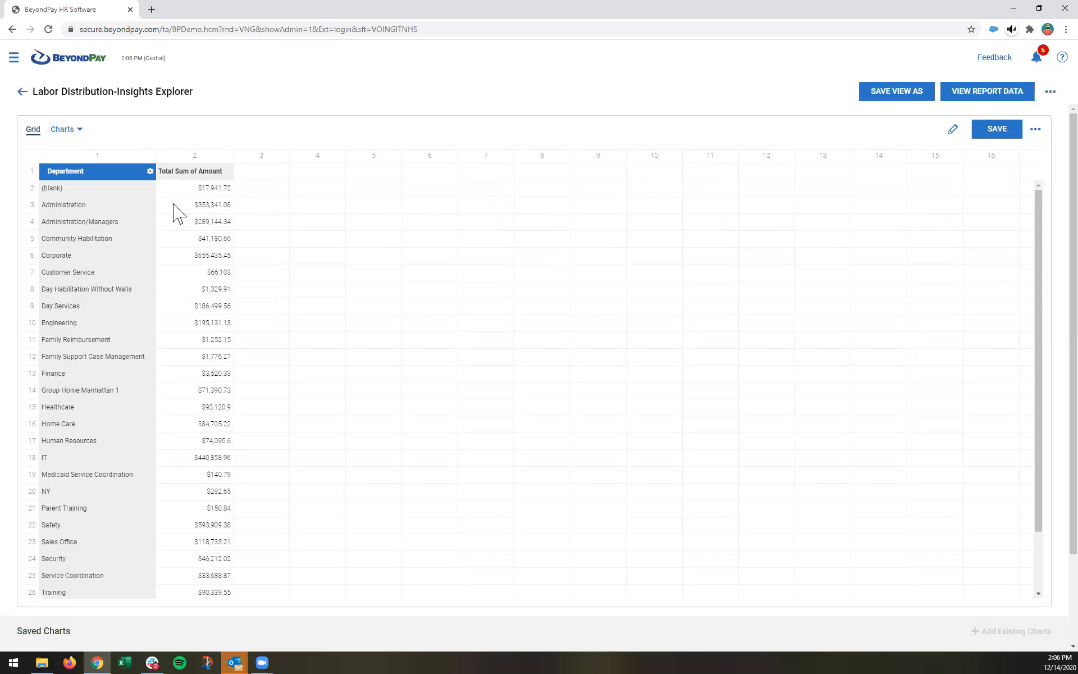
Add the Job (certified) field to the pivot rows beneath Department
{"action": "left_click", "coordinate": [953, 129]}
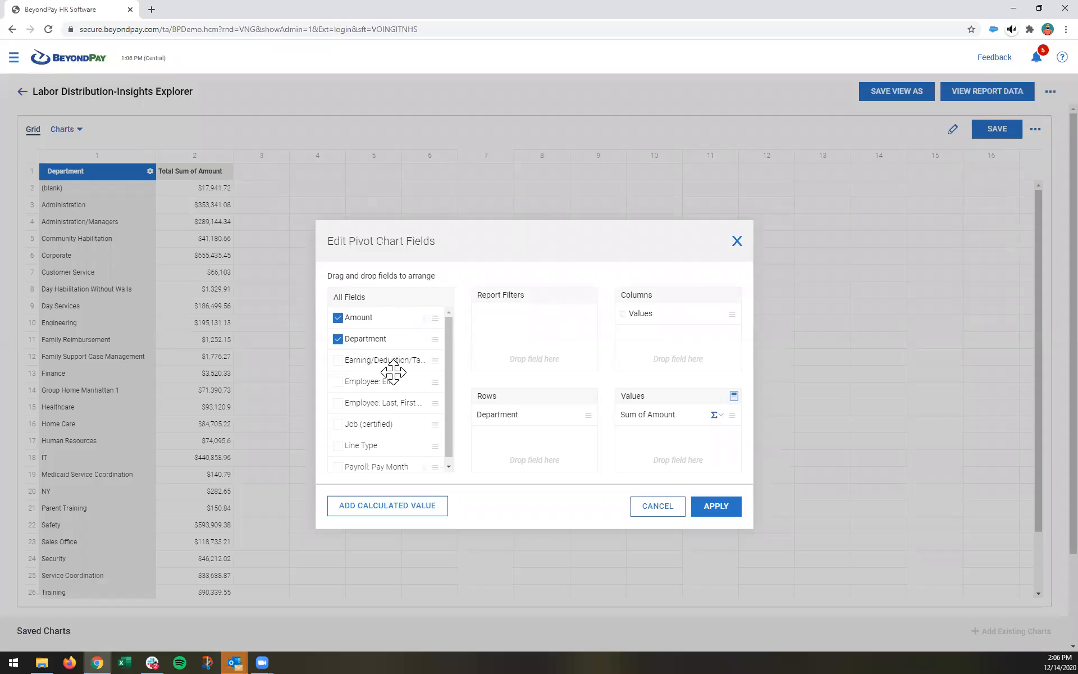
{"action": "left_click_drag", "start_coordinate": [352, 423], "coordinate": [513, 437]}
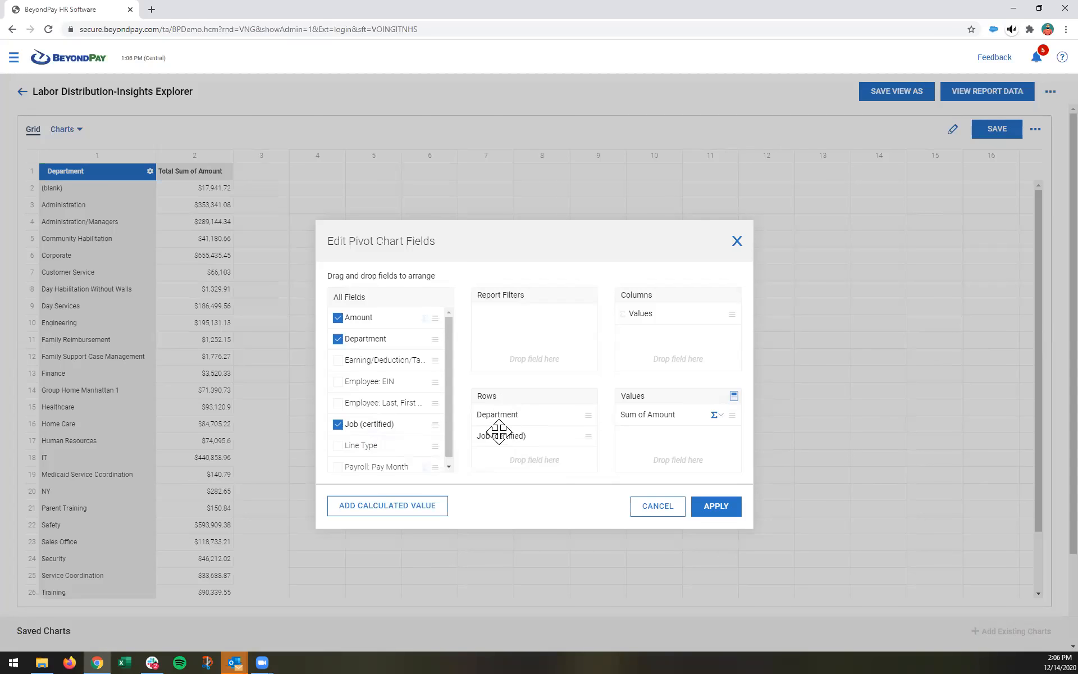
{"action": "left_click", "coordinate": [707, 509]}
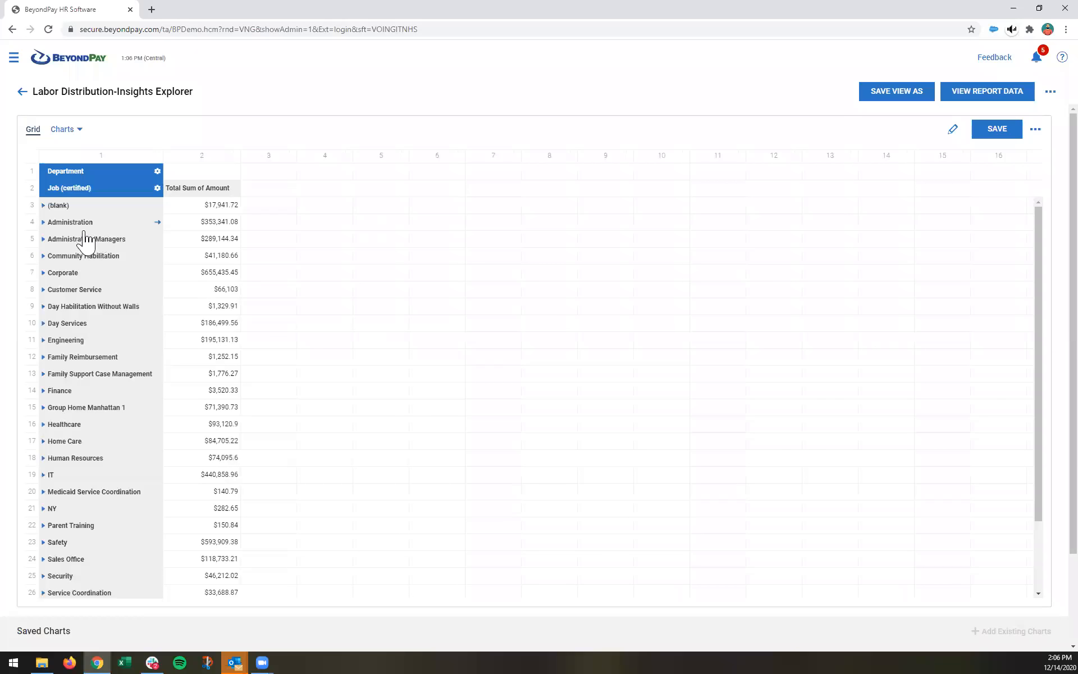
Expand the Administration/Managers department, inspect the amounts of its jobs, and collapse it again
{"action": "left_click", "coordinate": [44, 240]}
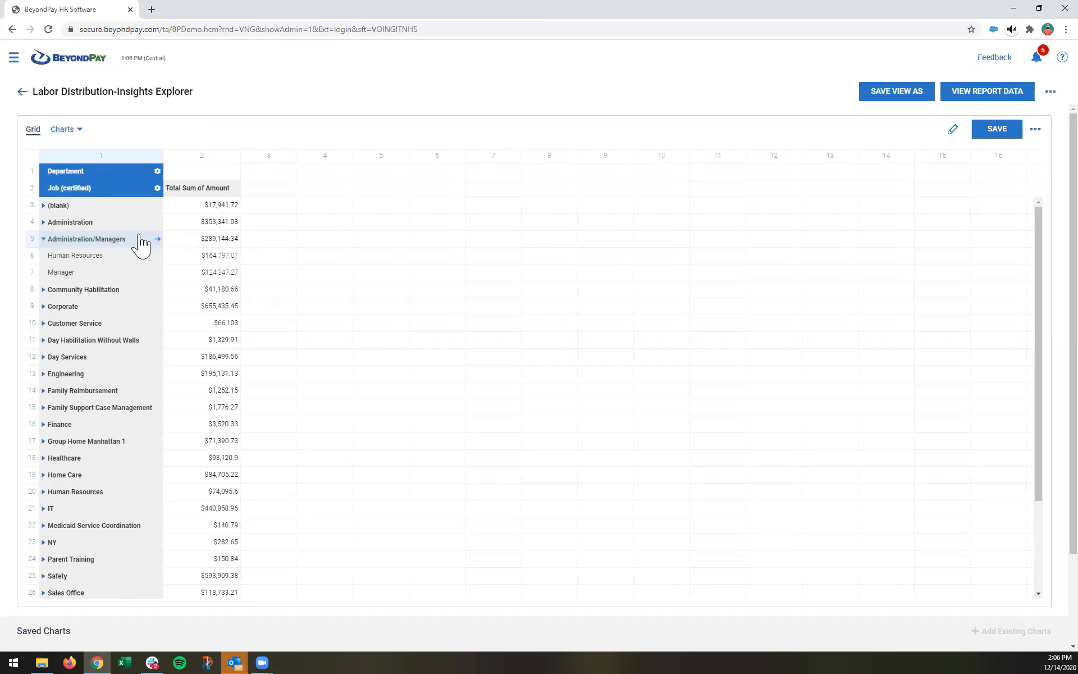
{"action": "left_click", "coordinate": [211, 271]}
{"action": "left_click", "coordinate": [210, 254]}
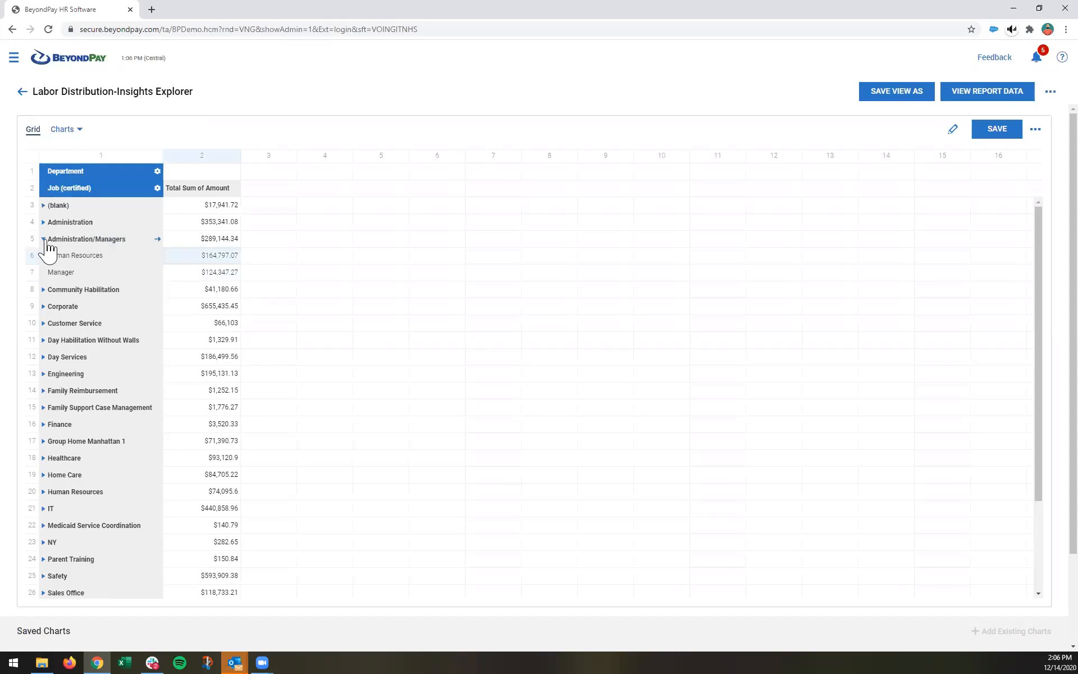
{"action": "left_click", "coordinate": [42, 239]}
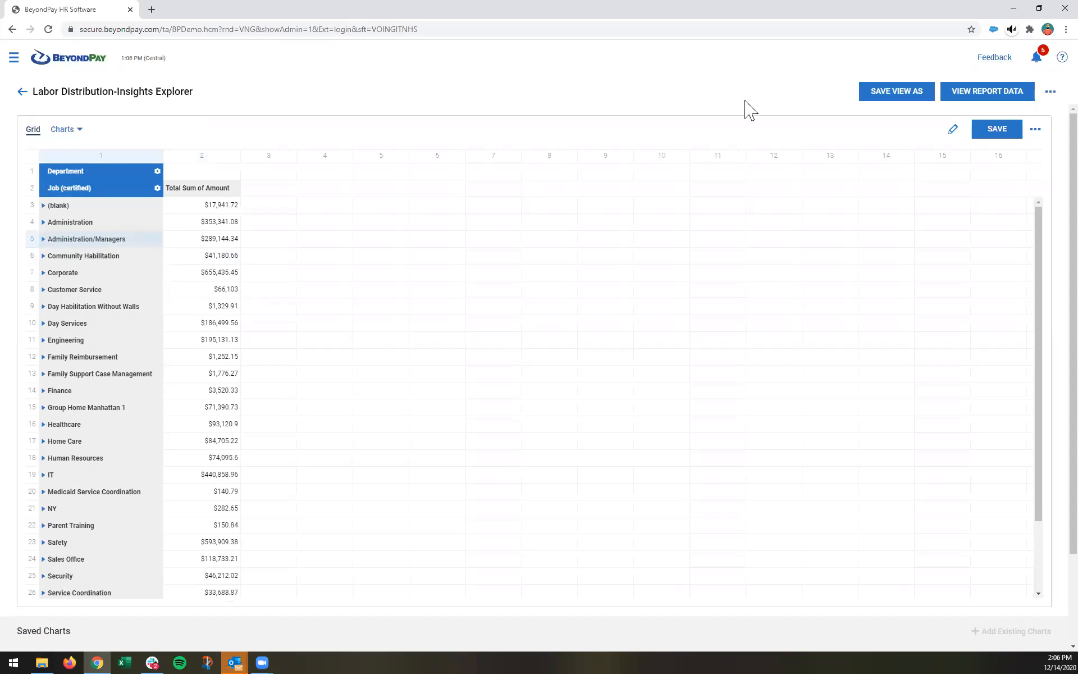
Replace Job (certified) with Earning/Deduction/Tax Name in the pivot rows and add Line Type as a report filter
{"action": "left_click", "coordinate": [955, 130]}
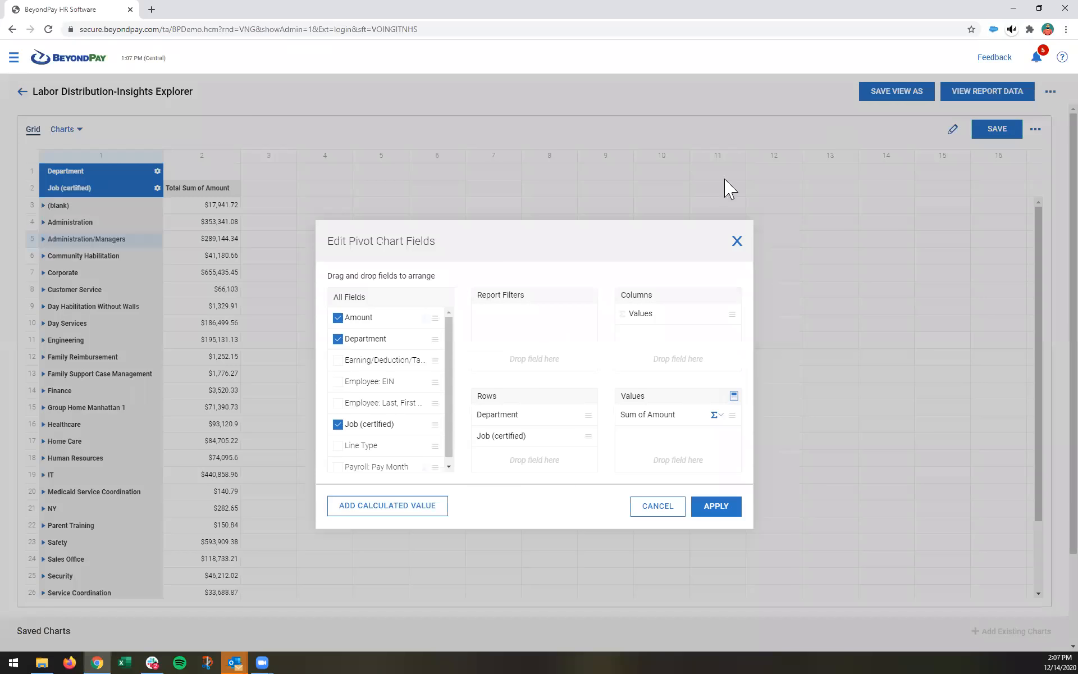
{"action": "left_click", "coordinate": [362, 361]}
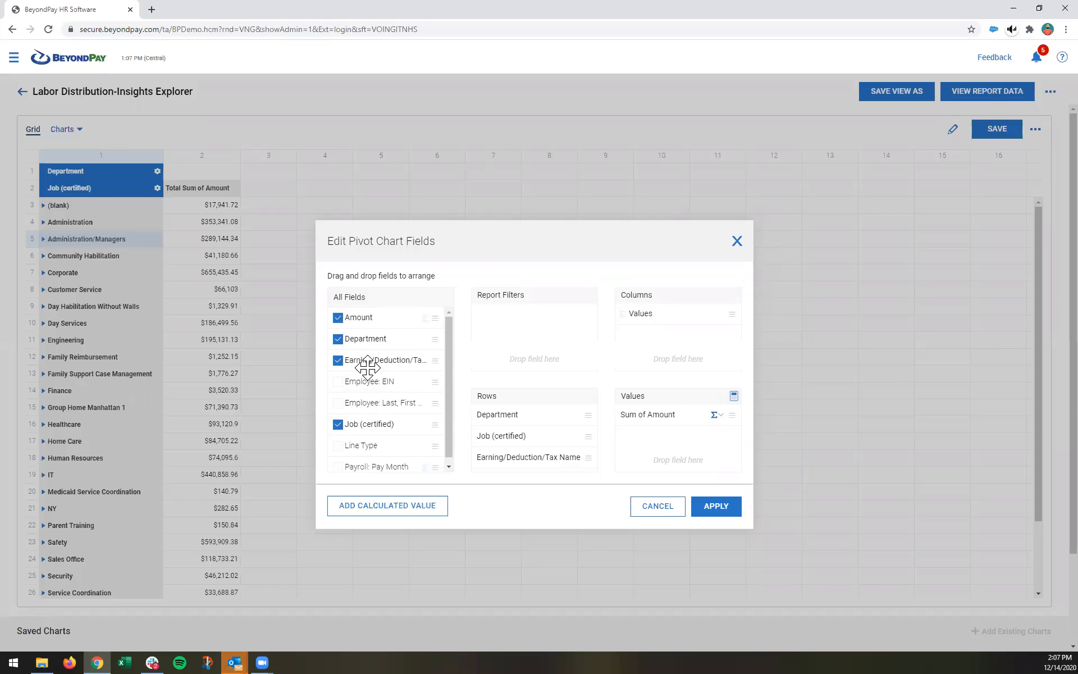
{"action": "scroll", "coordinate": [491, 413], "scroll_direction": "down", "scroll_amount": 2}
{"action": "left_click_drag", "start_coordinate": [528, 347], "coordinate": [390, 292]}
{"action": "left_click_drag", "start_coordinate": [368, 253], "coordinate": [492, 353]}
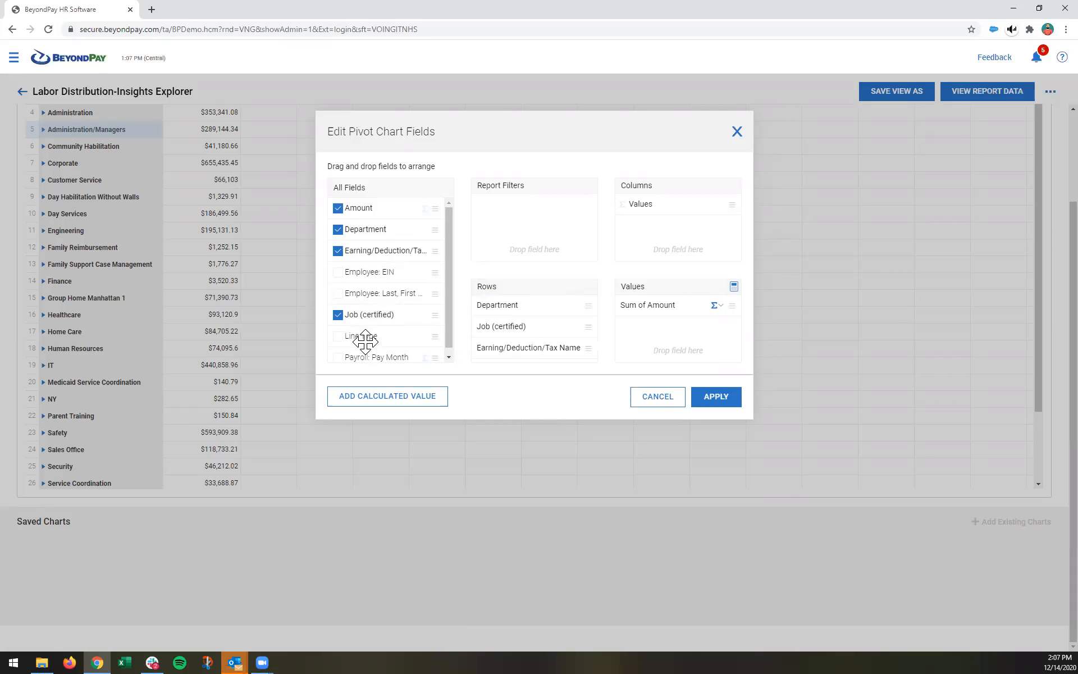
{"action": "left_click_drag", "start_coordinate": [361, 336], "coordinate": [513, 224]}
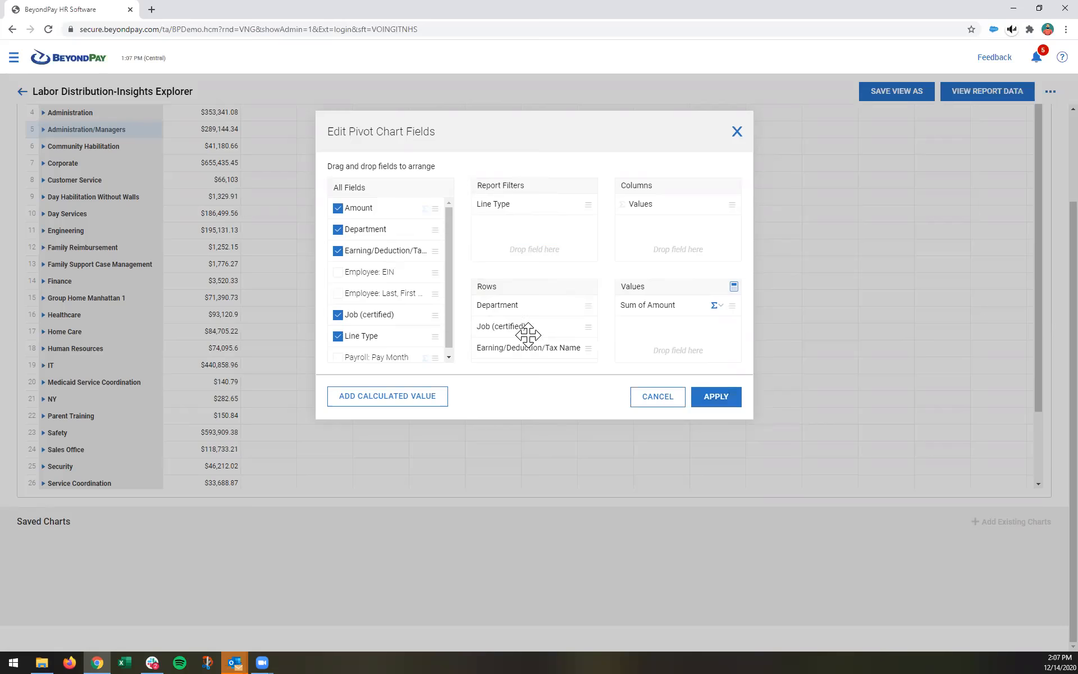
{"action": "left_click_drag", "start_coordinate": [522, 325], "coordinate": [375, 274]}
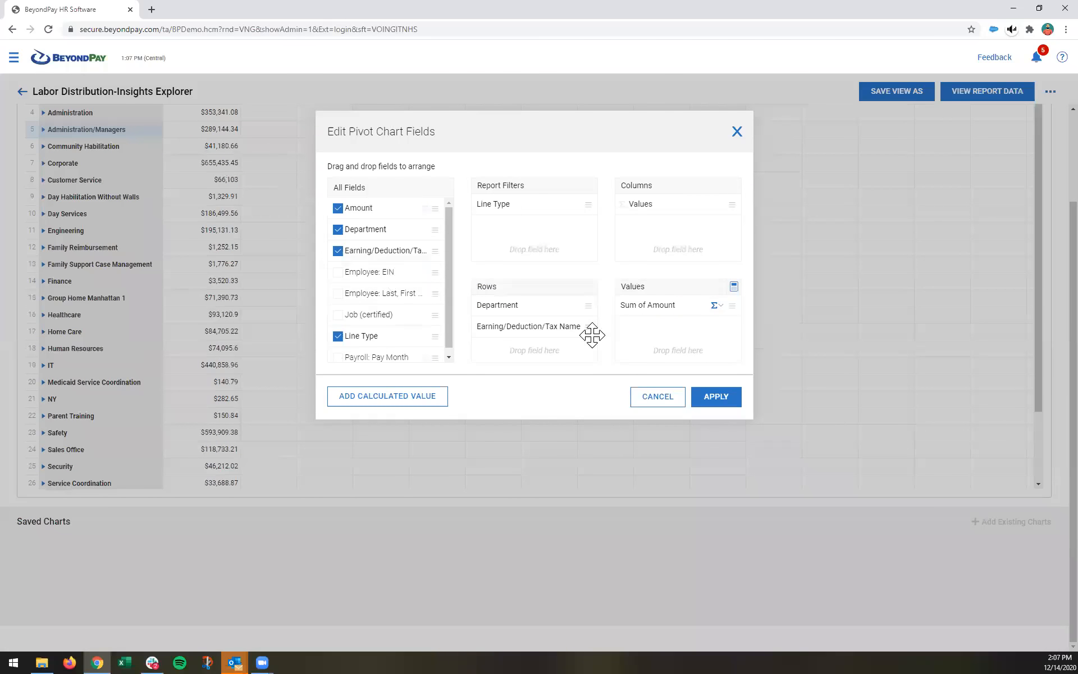
{"action": "left_click", "coordinate": [719, 409]}
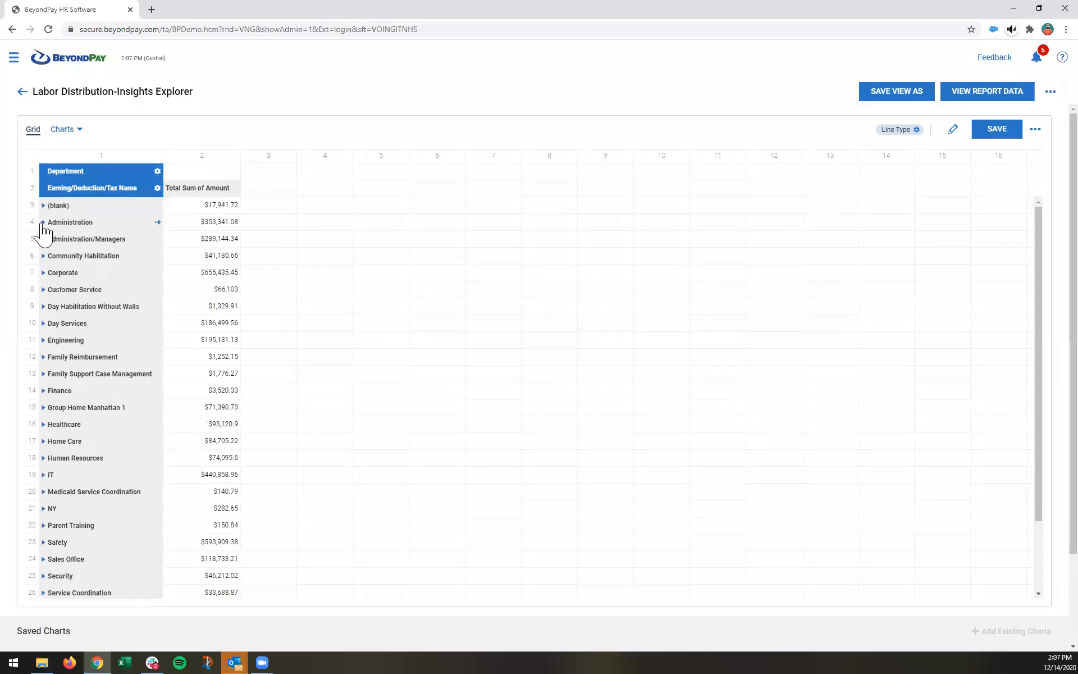
Expand the Administration department, review its amounts by earning, deduction and tax name, and collapse it again
{"action": "left_click", "coordinate": [43, 223]}
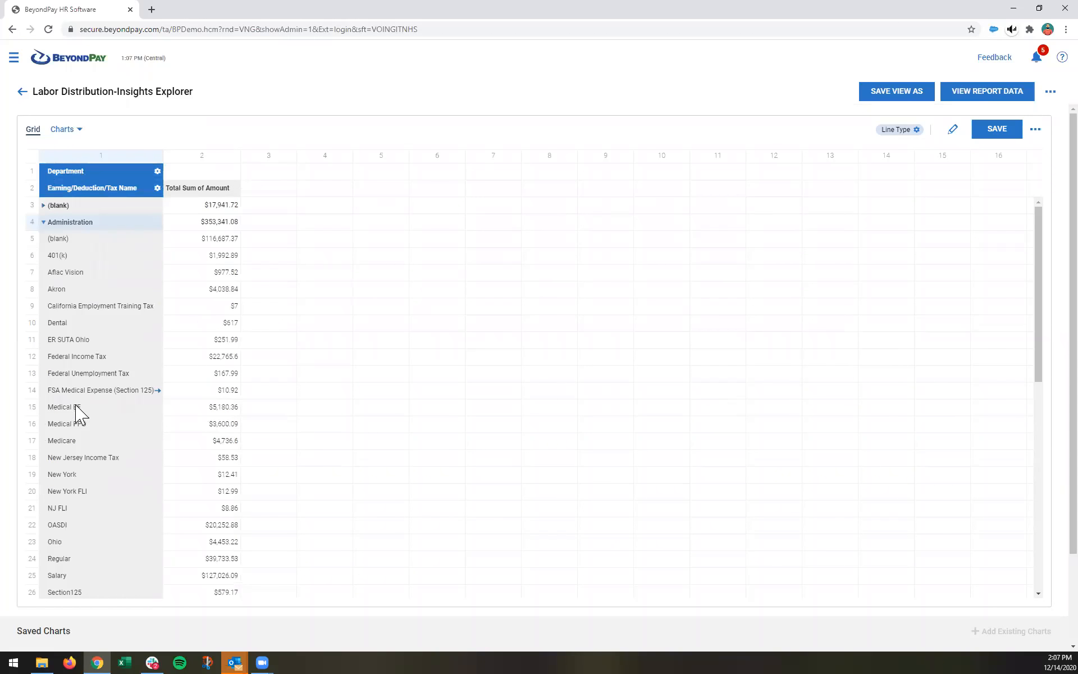
{"action": "scroll", "coordinate": [91, 430], "scroll_direction": "down", "scroll_amount": 1}
{"action": "scroll", "coordinate": [92, 432], "scroll_direction": "up", "scroll_amount": 1}
{"action": "scroll", "coordinate": [101, 416], "scroll_direction": "down", "scroll_amount": 2}
{"action": "scroll", "coordinate": [101, 412], "scroll_direction": "up", "scroll_amount": 2}
{"action": "left_click", "coordinate": [44, 223]}
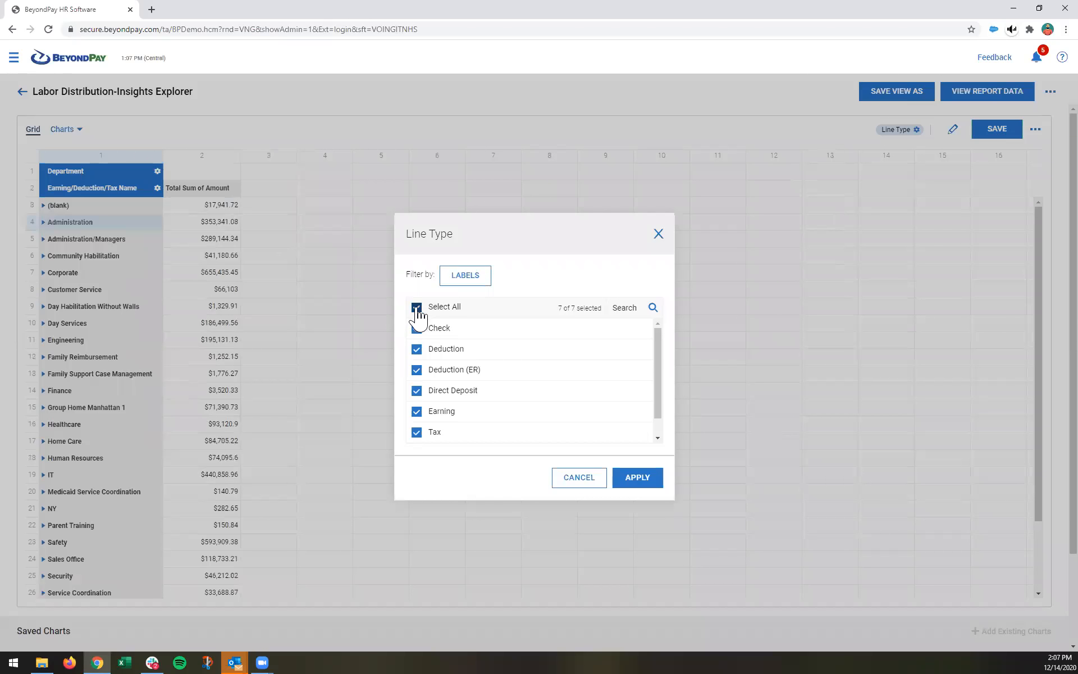
Filter the pivot's Line Type to include only Earning
{"action": "left_click", "coordinate": [415, 309]}
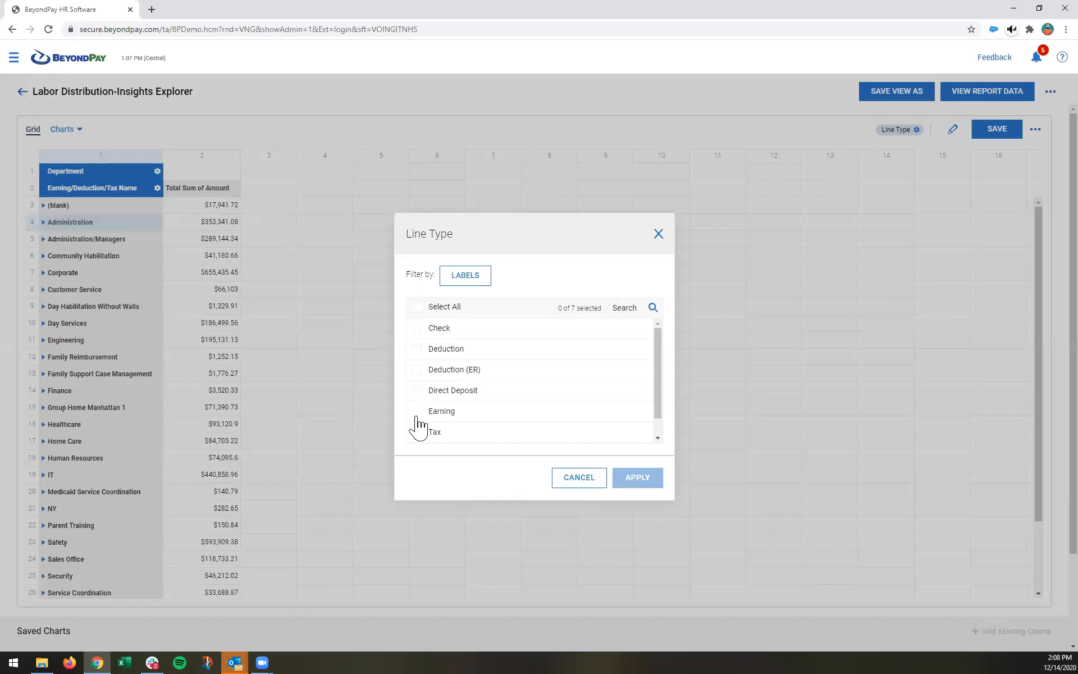
{"action": "left_click", "coordinate": [417, 414]}
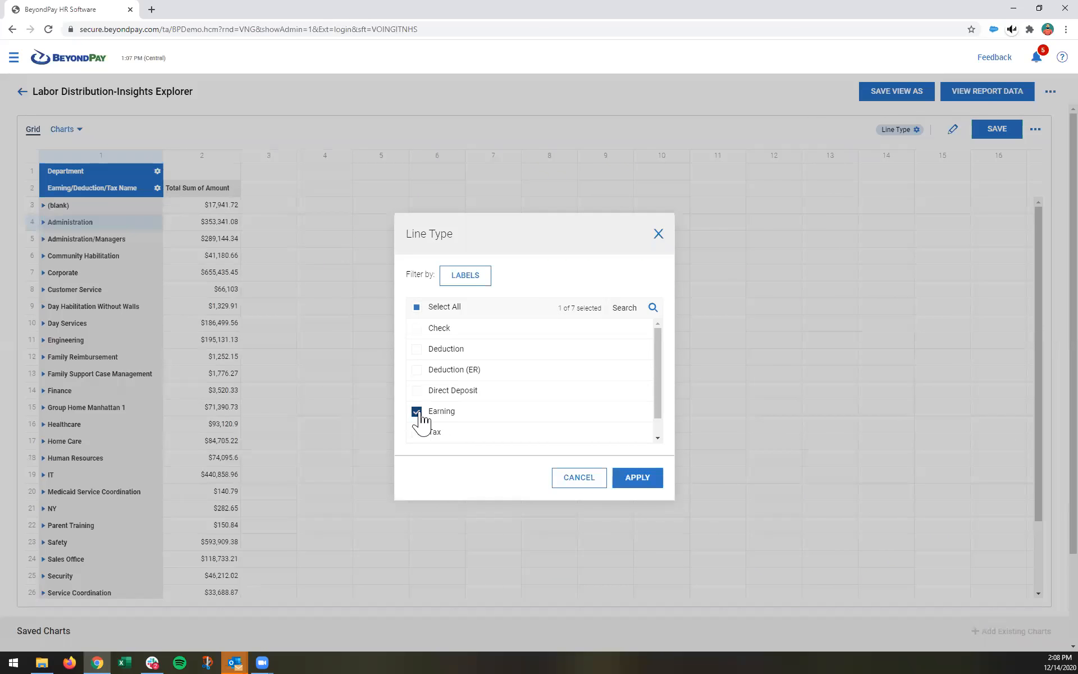
{"action": "left_click", "coordinate": [645, 481]}
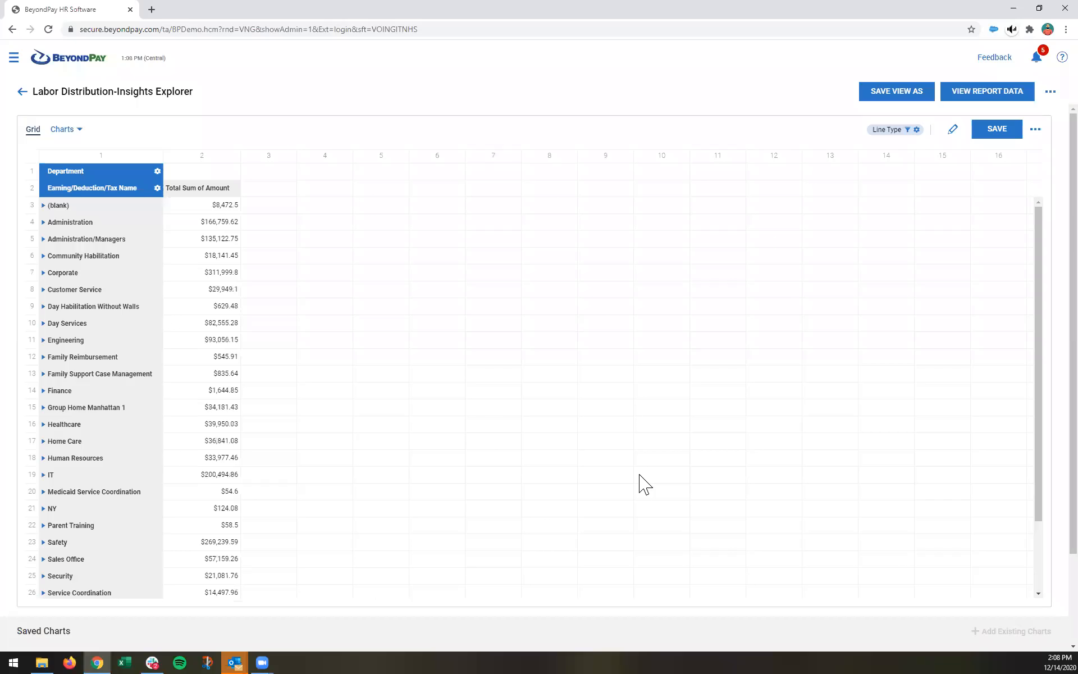
Expand the Administration department, review its earnings-only amounts, and collapse it again
{"action": "left_click", "coordinate": [43, 223]}
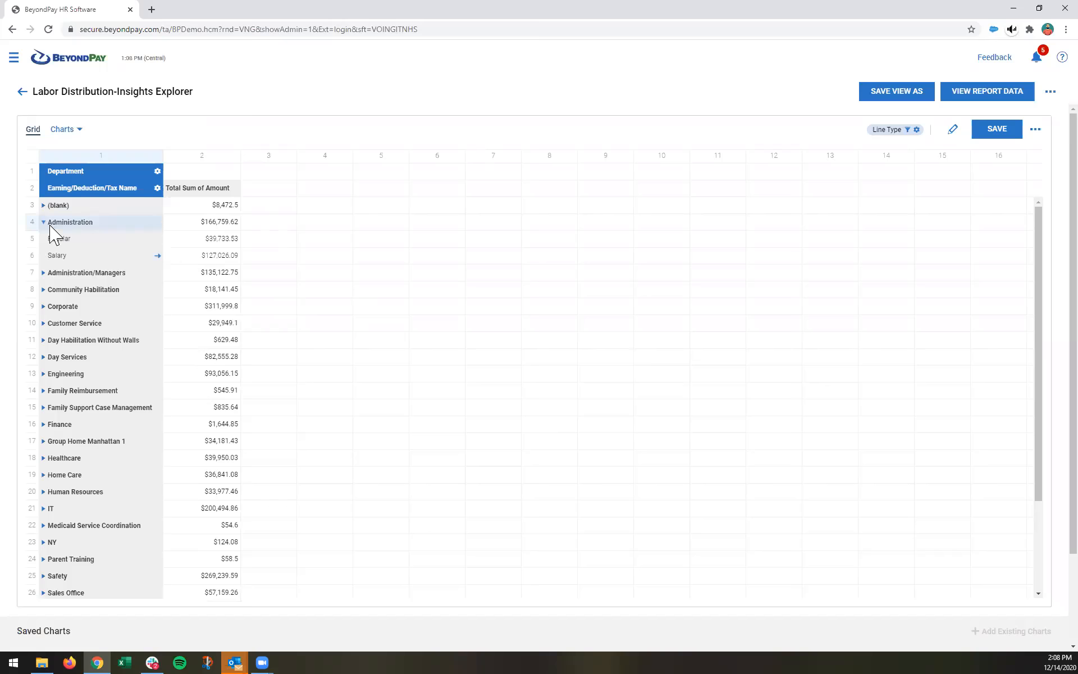
{"action": "left_click", "coordinate": [44, 223]}
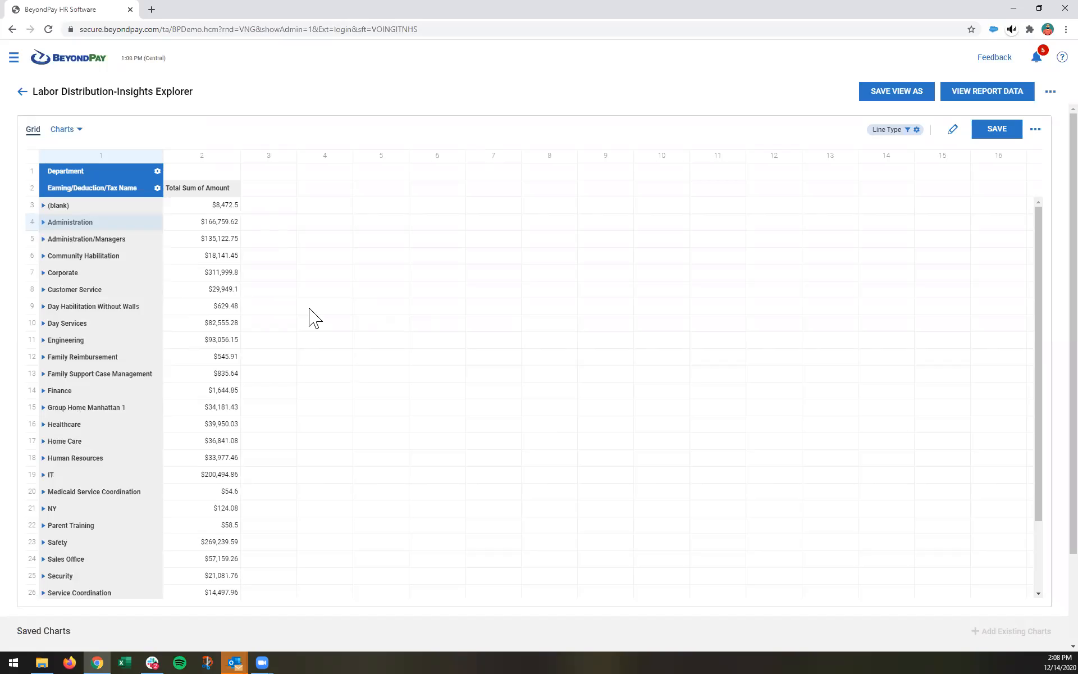
Move Earning/Deduction/Tax Name from the pivot rows to the columns and apply the layout
{"action": "left_click", "coordinate": [954, 134]}
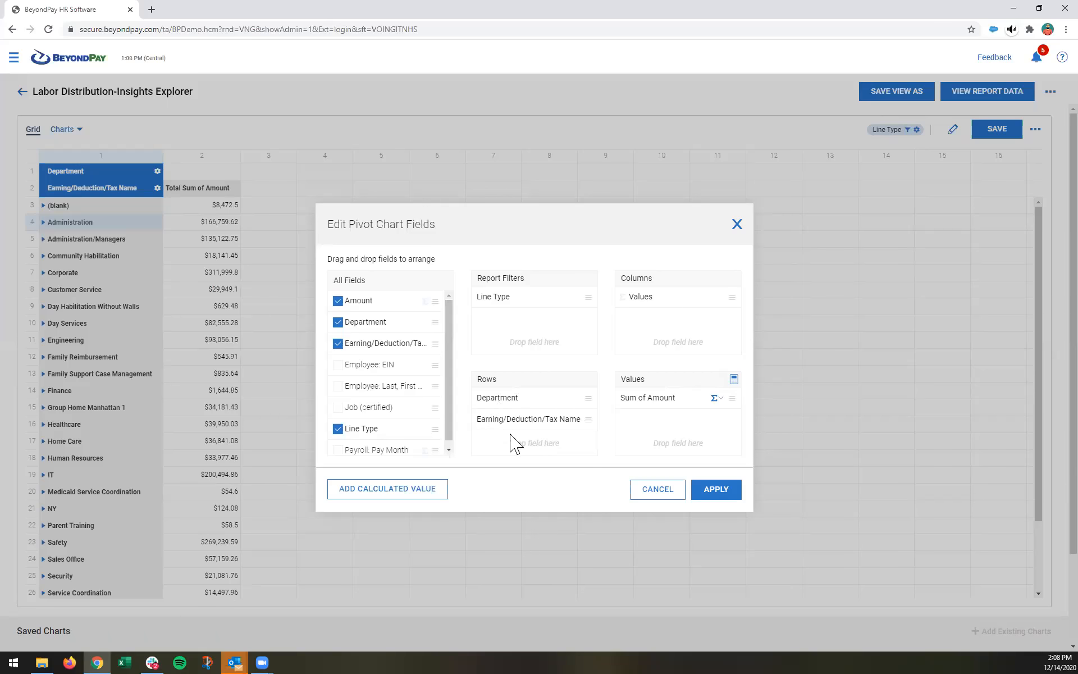
{"action": "left_click_drag", "start_coordinate": [489, 414], "coordinate": [634, 324]}
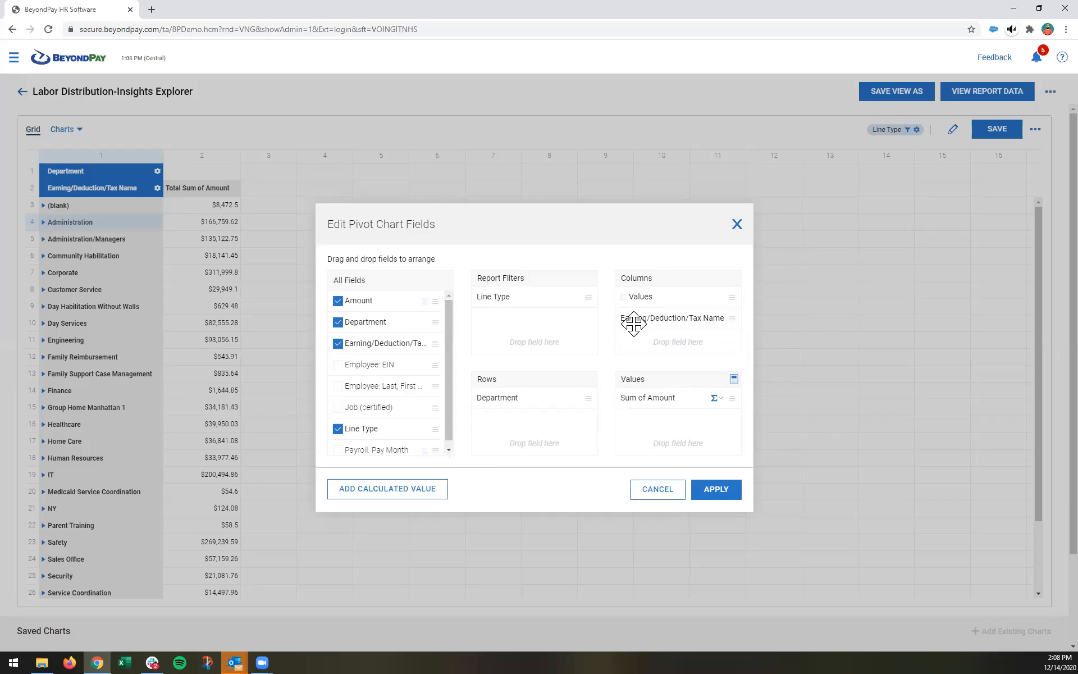
{"action": "left_click", "coordinate": [706, 495]}
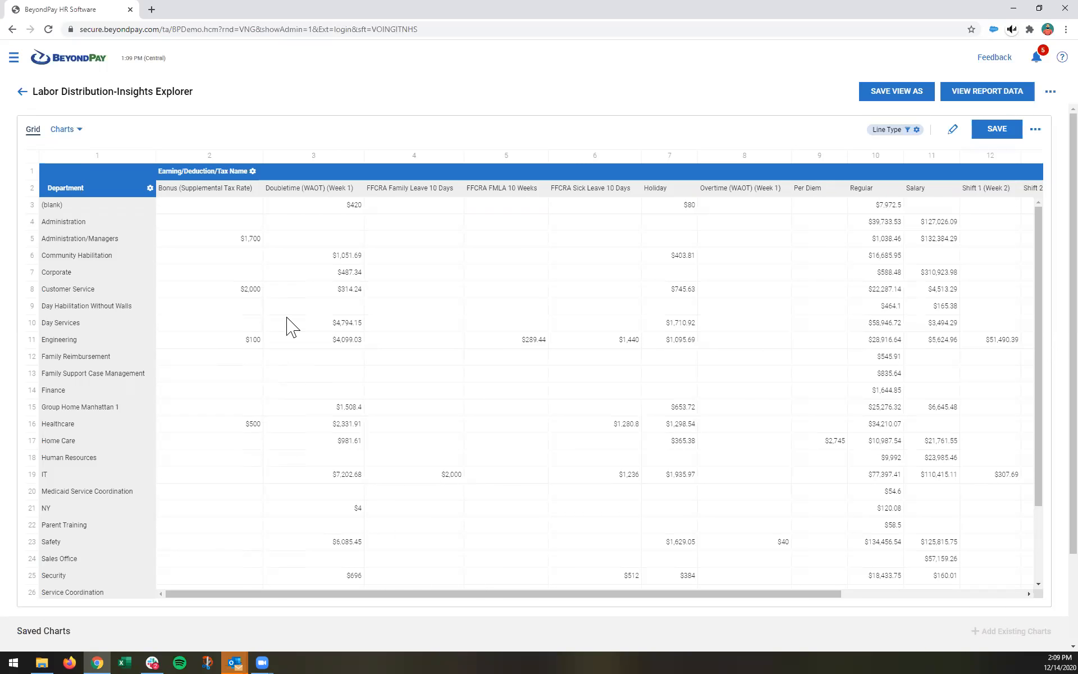
{"action": "left_click", "coordinate": [193, 189]}
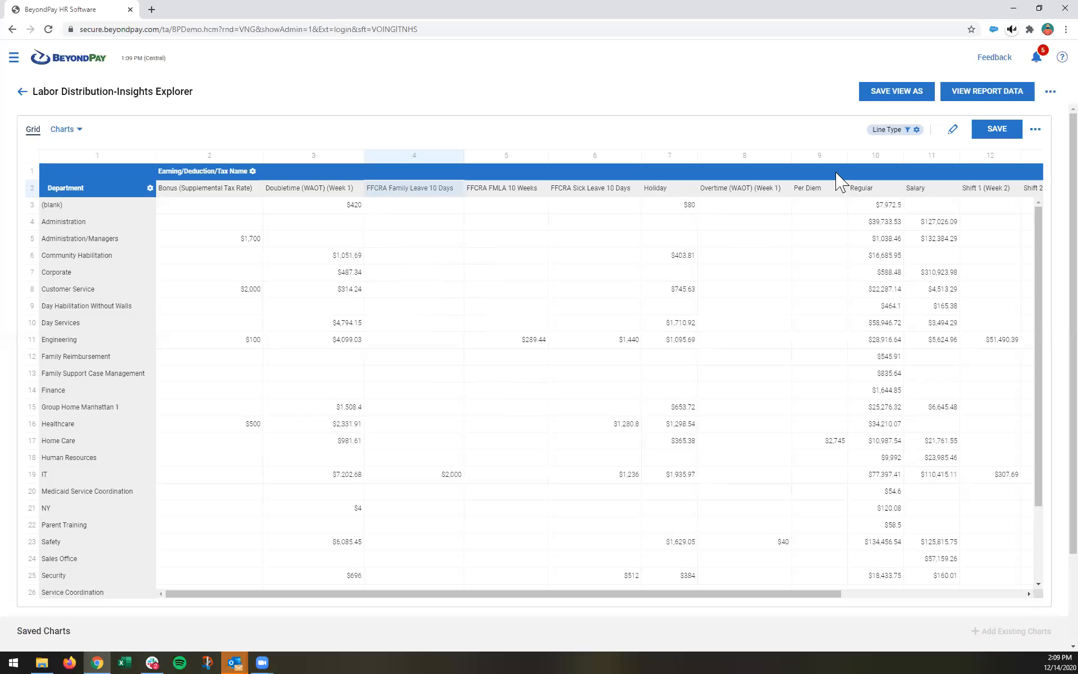
Replace Department with Employee: Last, First Name in the pivot rows and look through the amounts per employee
{"action": "left_click", "coordinate": [954, 130]}
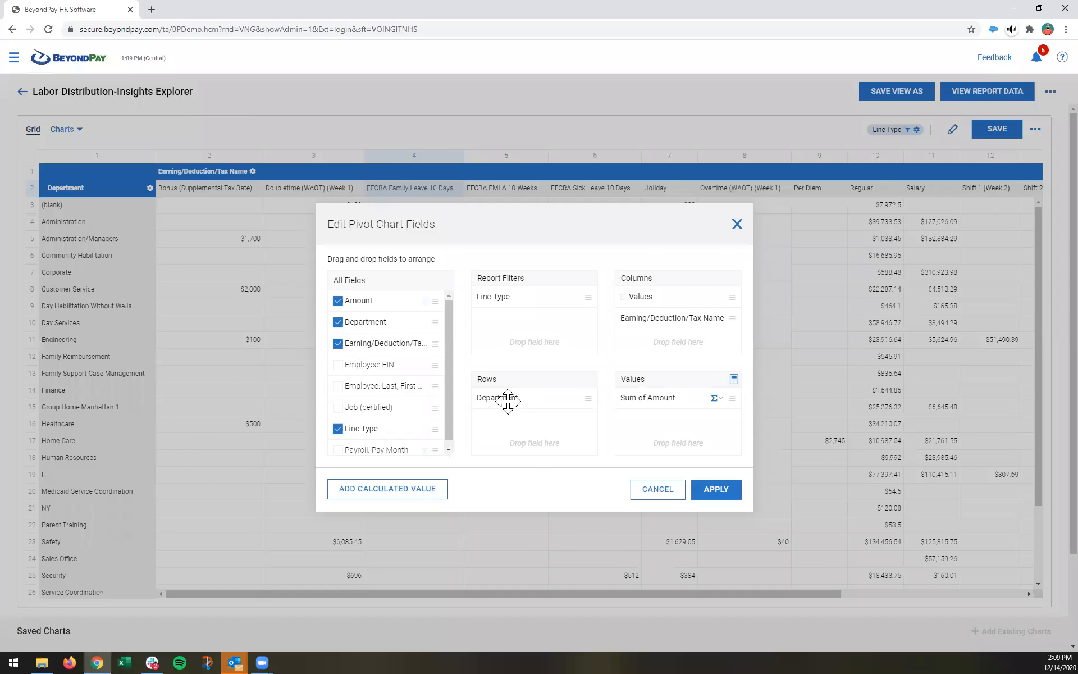
{"action": "mouse_move", "coordinate": [508, 401]}
{"action": "left_mouse_down"}
{"action": "mouse_move", "coordinate": [379, 401]}
{"action": "mouse_move", "coordinate": [513, 410]}
{"action": "left_mouse_up"}
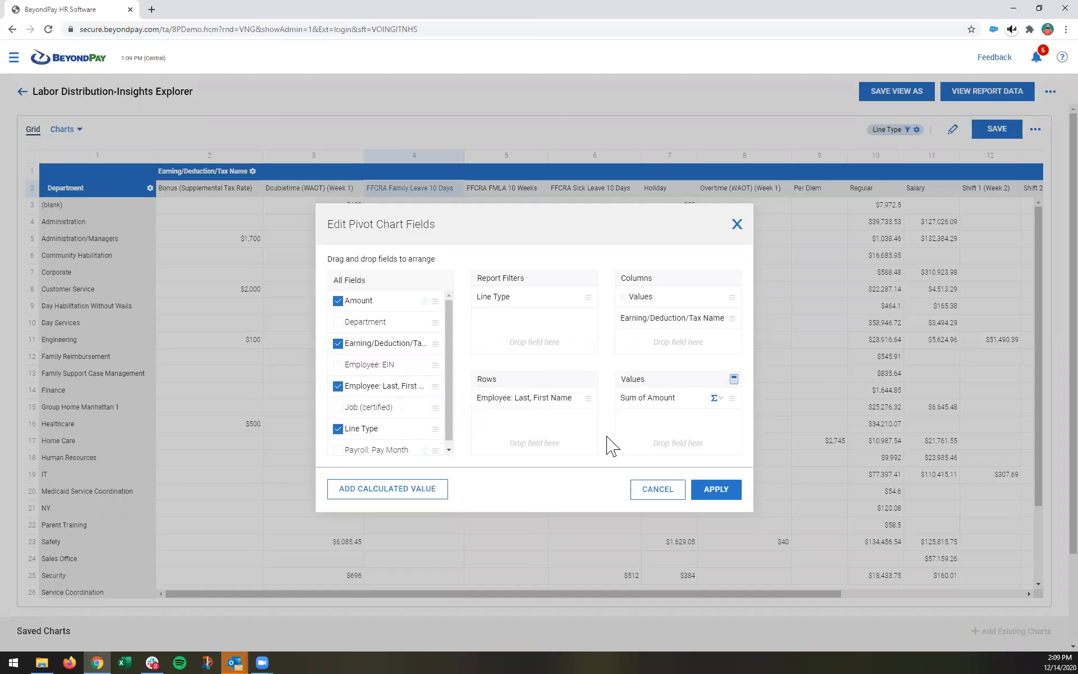
{"action": "left_click", "coordinate": [717, 498]}
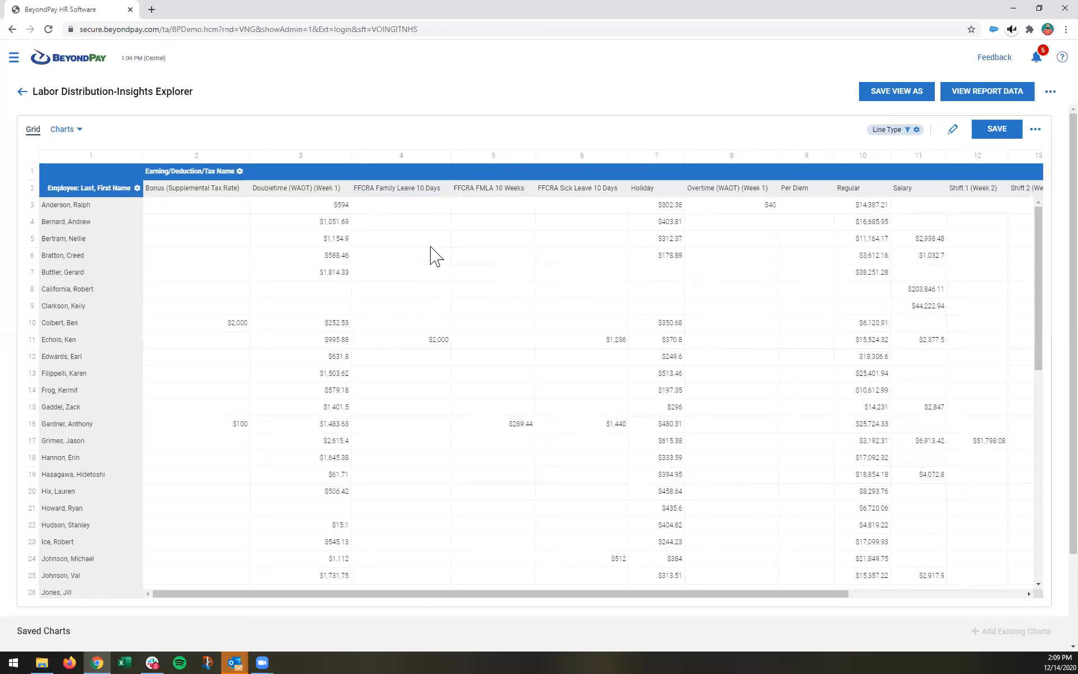
{"action": "scroll", "coordinate": [74, 359], "scroll_direction": "down", "scroll_amount": 10}
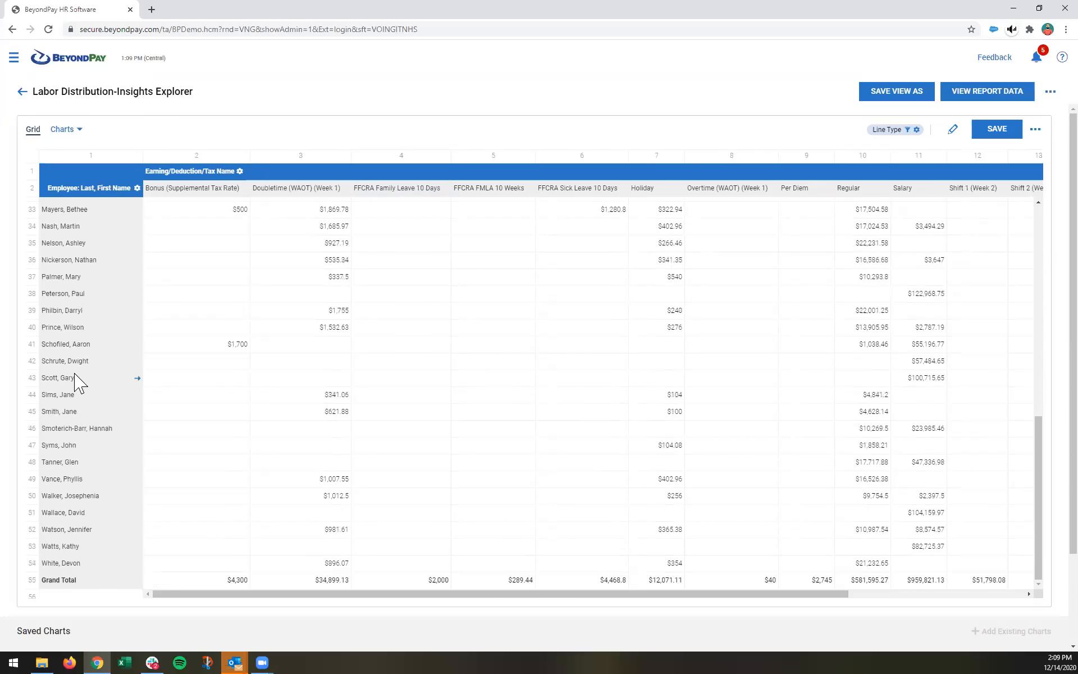
{"action": "scroll", "coordinate": [78, 383], "scroll_direction": "up", "scroll_amount": 10}
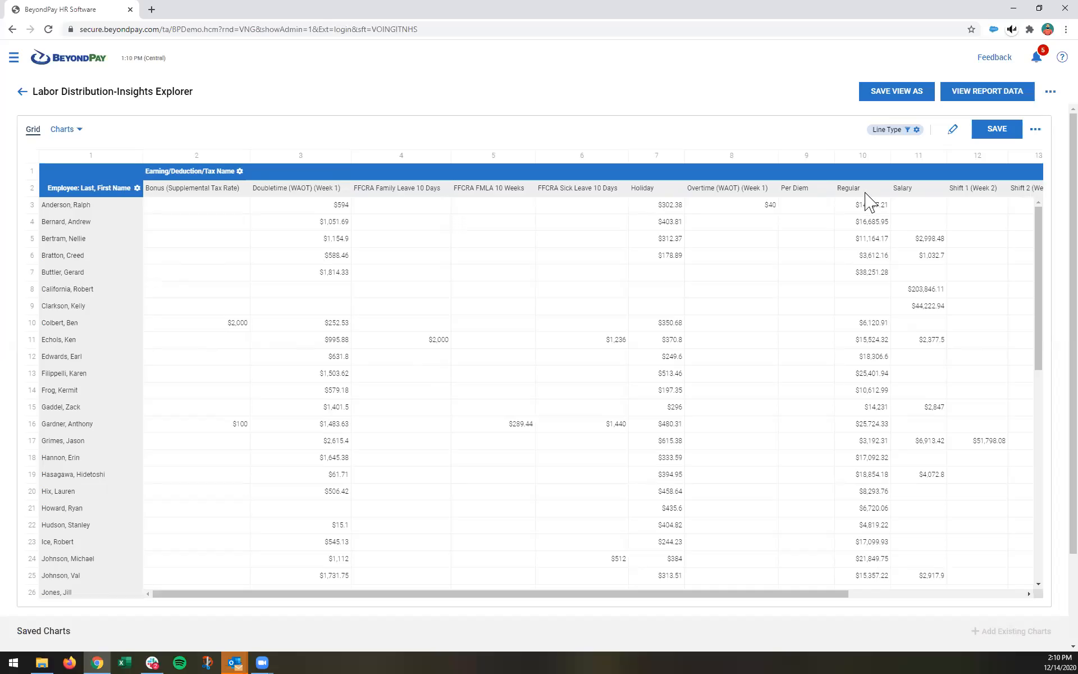
Include all line types in the pivot's Line Type filter and look across the earning, deduction and tax columns
{"action": "left_click", "coordinate": [887, 132]}
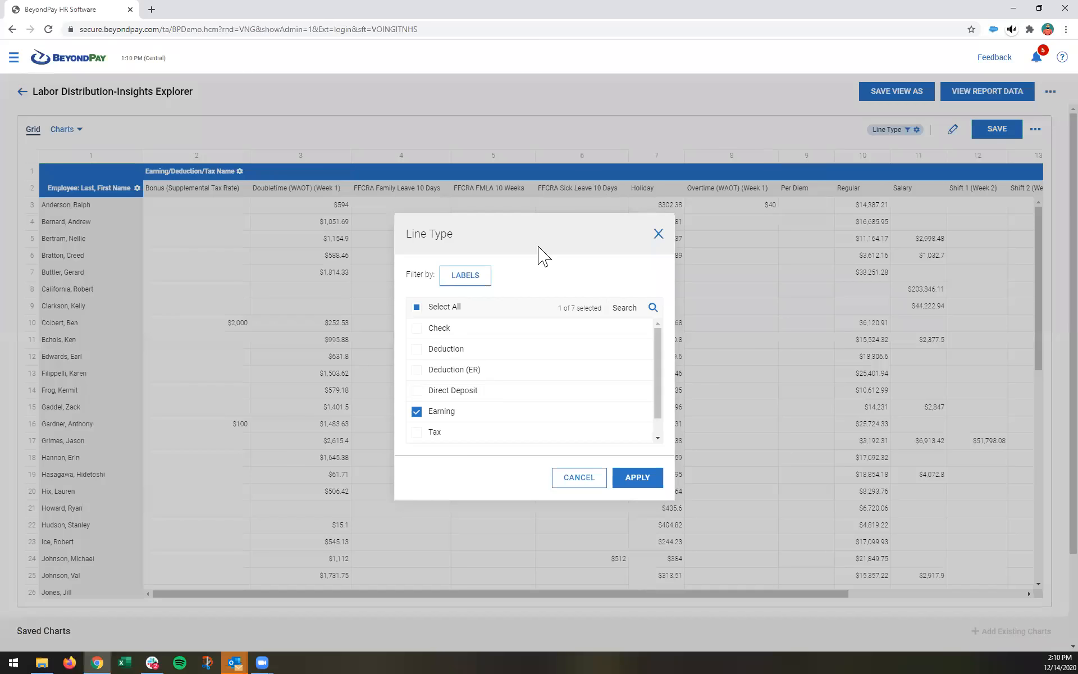
{"action": "left_click", "coordinate": [417, 308]}
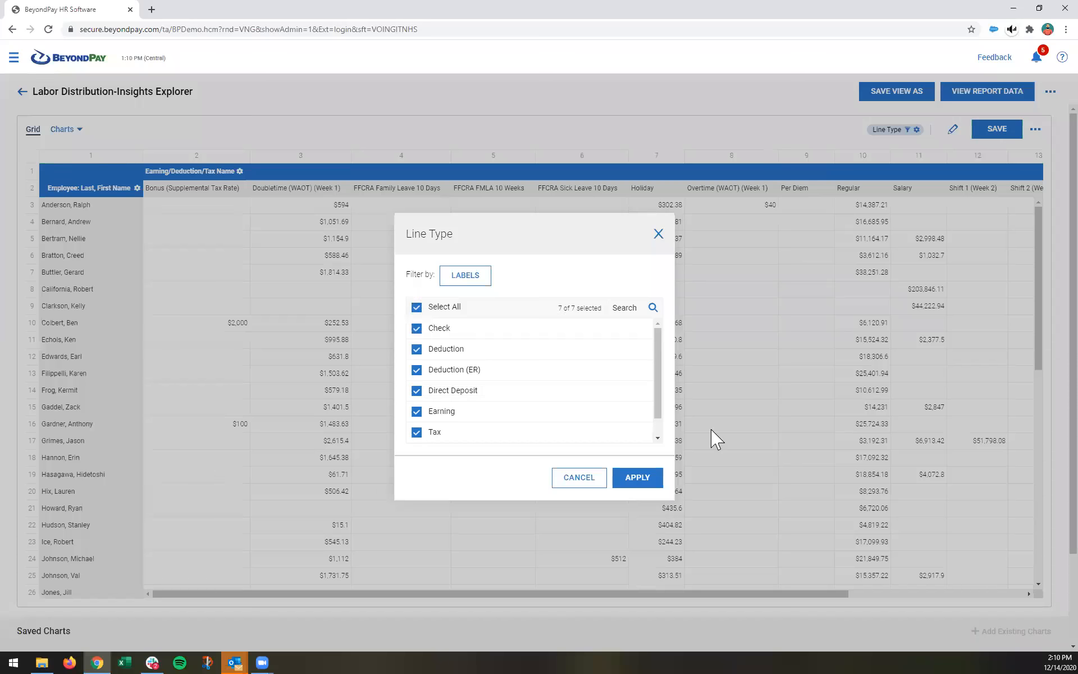
{"action": "left_click", "coordinate": [638, 478]}
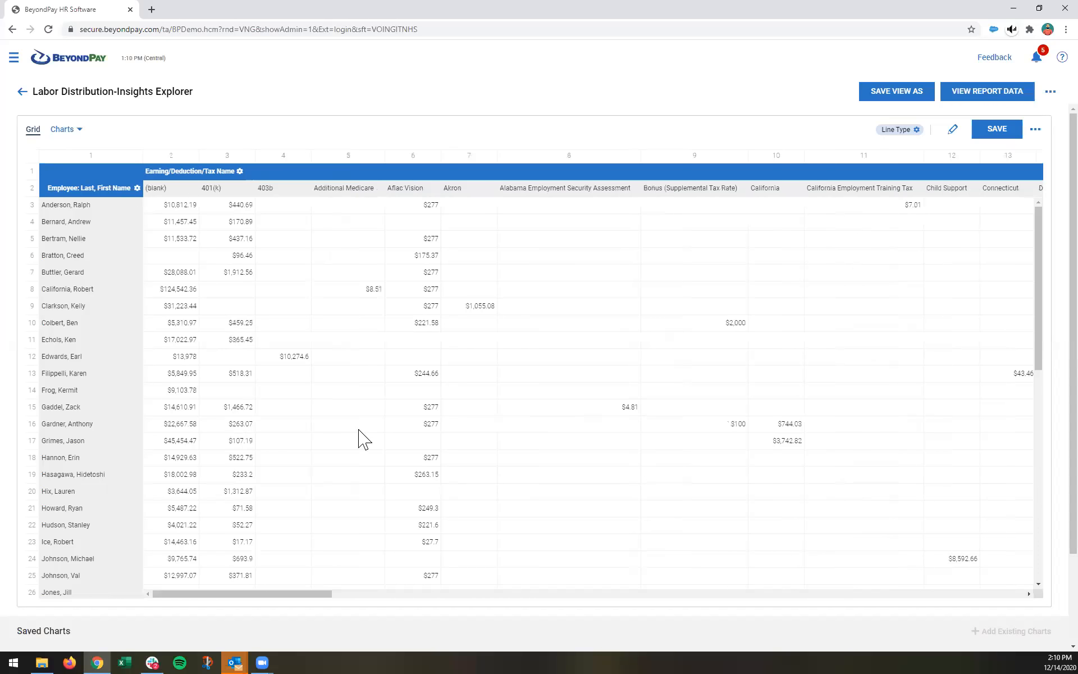
{"action": "left_click_drag", "start_coordinate": [296, 595], "coordinate": [179, 638]}
Set the pivot rows to Department and Earning/Deduction/Tax Name in place of the employee name, and expand Administration/Managers
{"action": "left_click", "coordinate": [952, 130]}
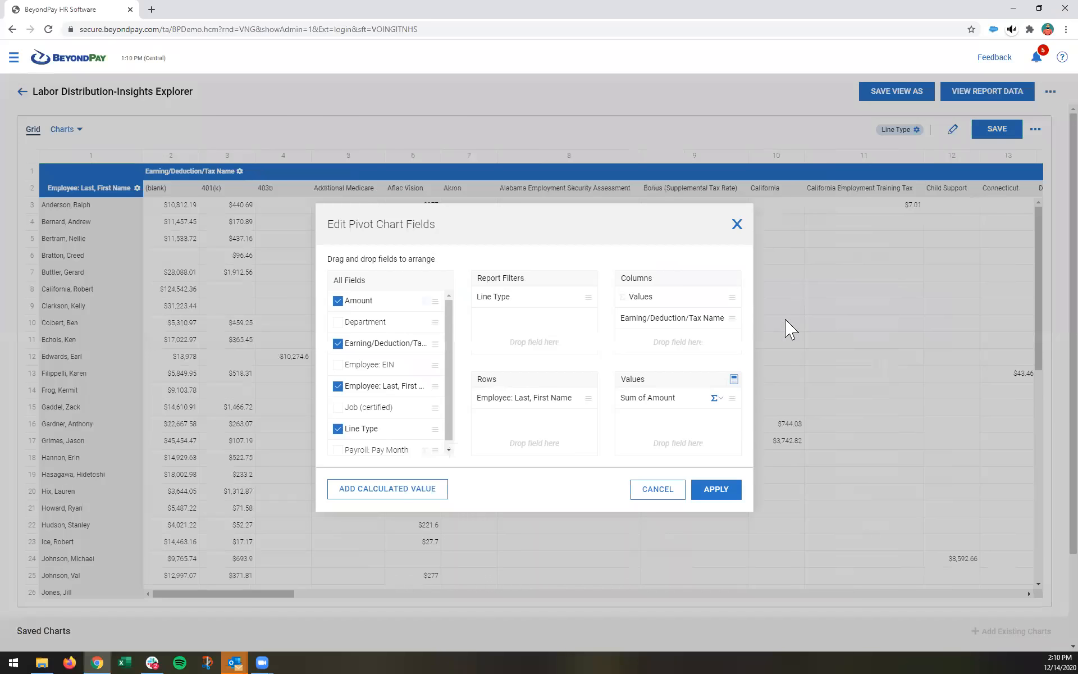
{"action": "left_click_drag", "start_coordinate": [709, 321], "coordinate": [522, 453]}
{"action": "mouse_move", "coordinate": [513, 399]}
{"action": "left_mouse_down"}
{"action": "mouse_move", "coordinate": [448, 392]}
{"action": "mouse_move", "coordinate": [371, 355]}
{"action": "mouse_move", "coordinate": [508, 387]}
{"action": "mouse_move", "coordinate": [506, 397]}
{"action": "left_mouse_up"}
{"action": "left_click", "coordinate": [719, 502]}
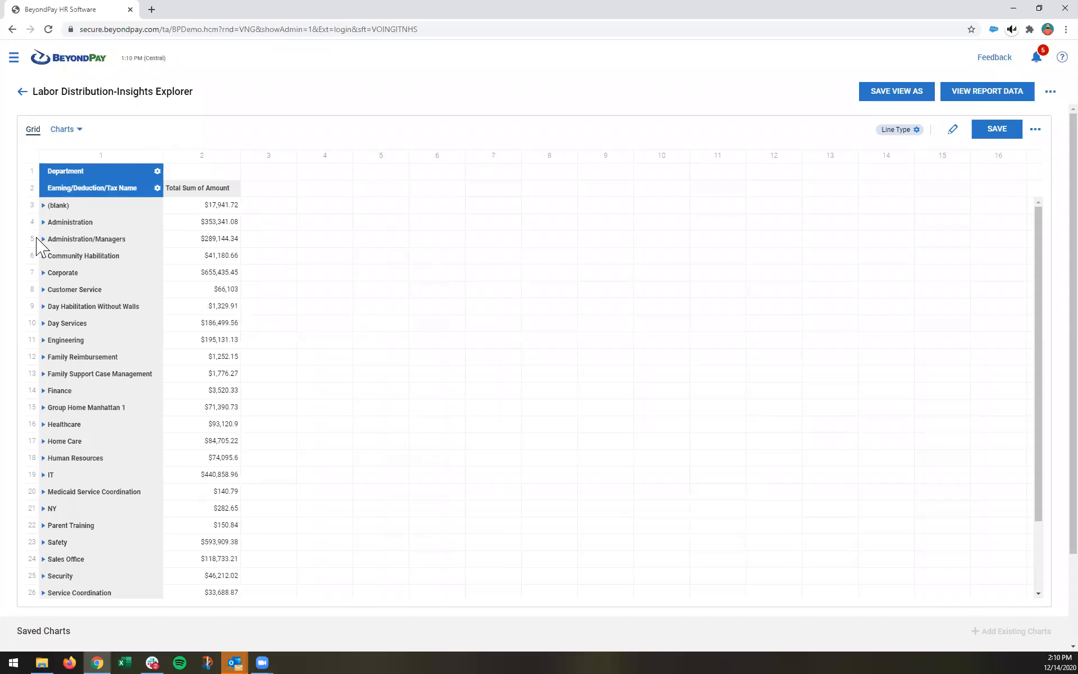
{"action": "left_click", "coordinate": [44, 240]}
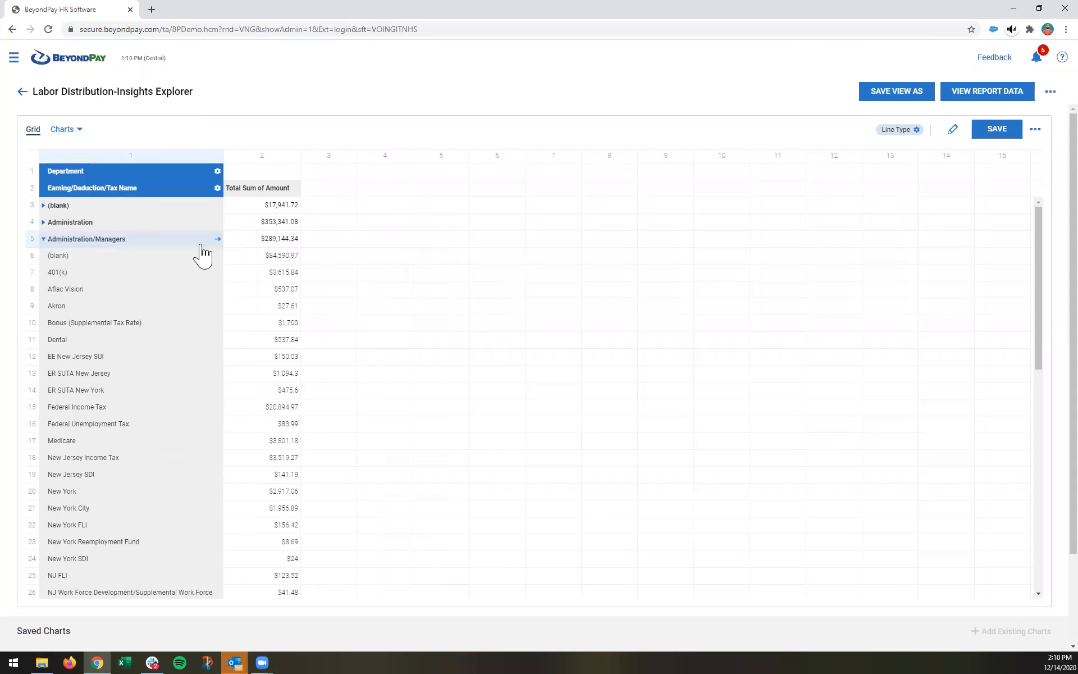
Remove Earning/Deduction/Tax Name from the pivot rows, leaving Department as the only row field
{"action": "left_click", "coordinate": [916, 130]}
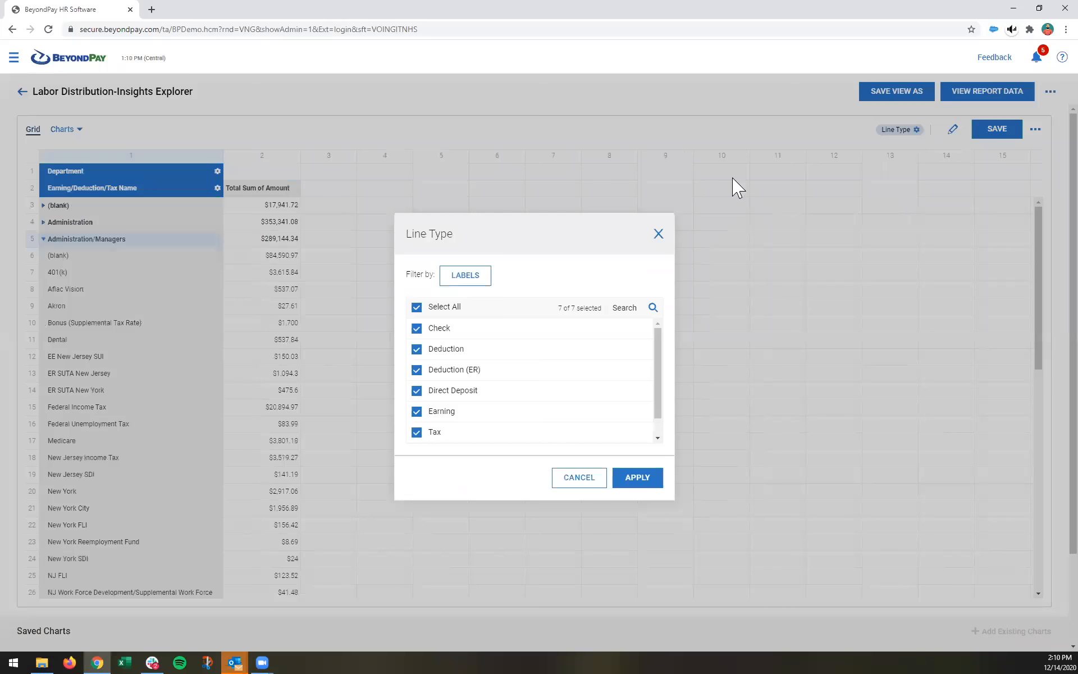
{"action": "left_click", "coordinate": [576, 486]}
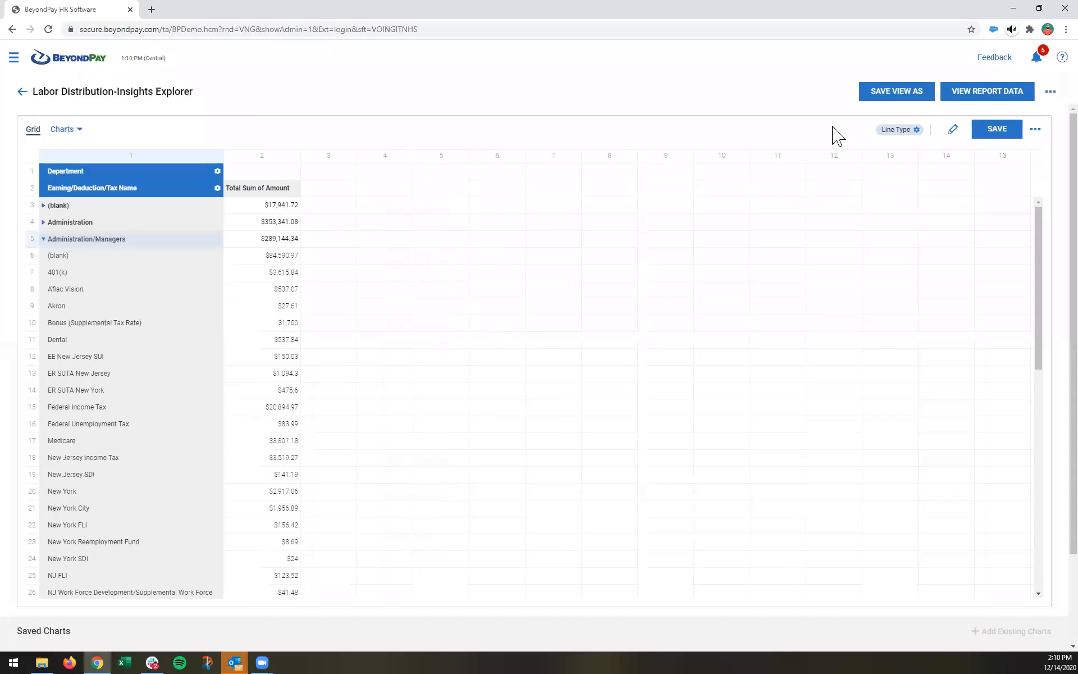
{"action": "left_click", "coordinate": [953, 130]}
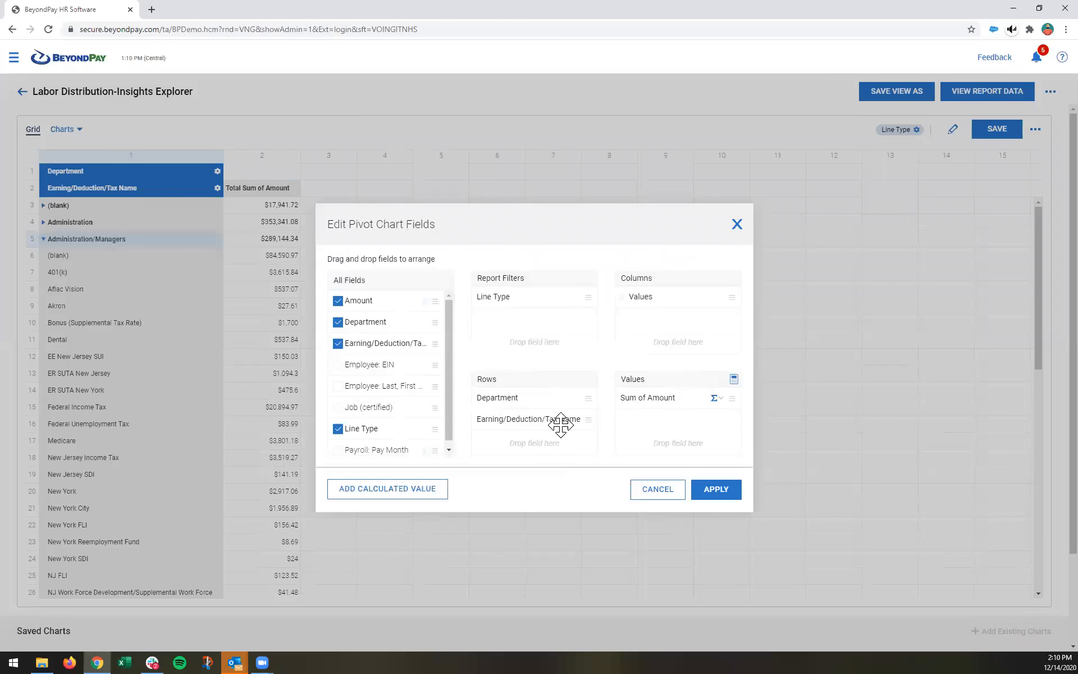
{"action": "left_click_drag", "start_coordinate": [561, 419], "coordinate": [371, 374]}
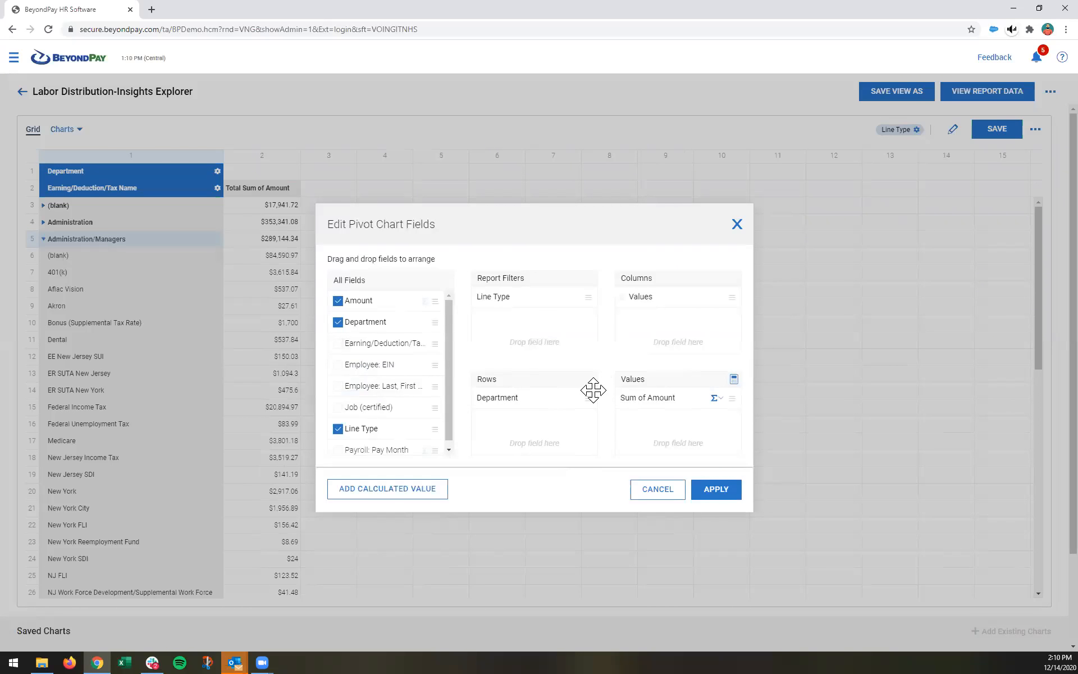
{"action": "left_click", "coordinate": [724, 497]}
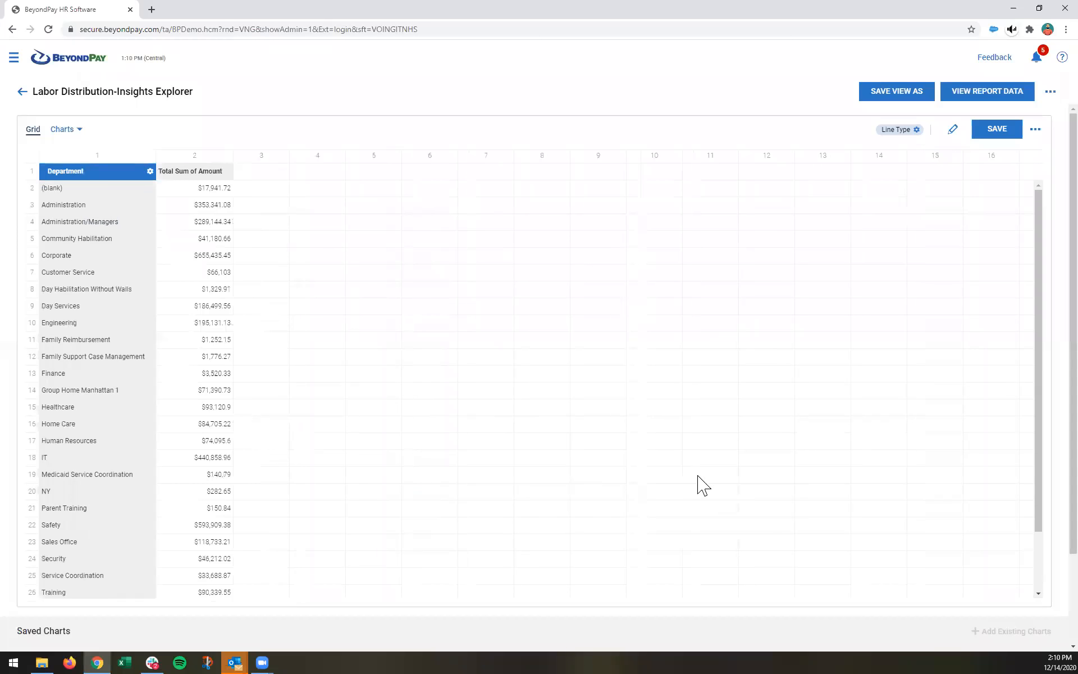
Filter the pivot's Line Type to include only Earning, Tax (ER) and Deduction (ER)
{"action": "left_click", "coordinate": [917, 130]}
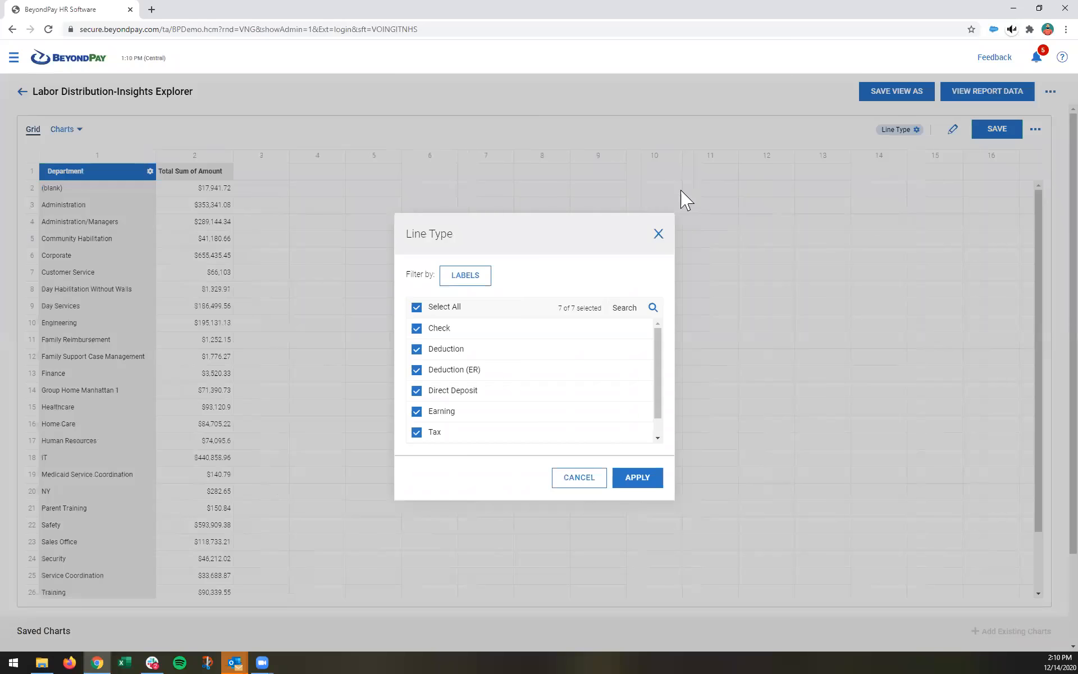
{"action": "left_click", "coordinate": [417, 306]}
{"action": "left_click", "coordinate": [417, 411]}
{"action": "scroll", "coordinate": [429, 373], "scroll_direction": "down", "scroll_amount": 1}
{"action": "scroll", "coordinate": [432, 375], "scroll_direction": "down", "scroll_amount": 1}
{"action": "left_click", "coordinate": [416, 376]}
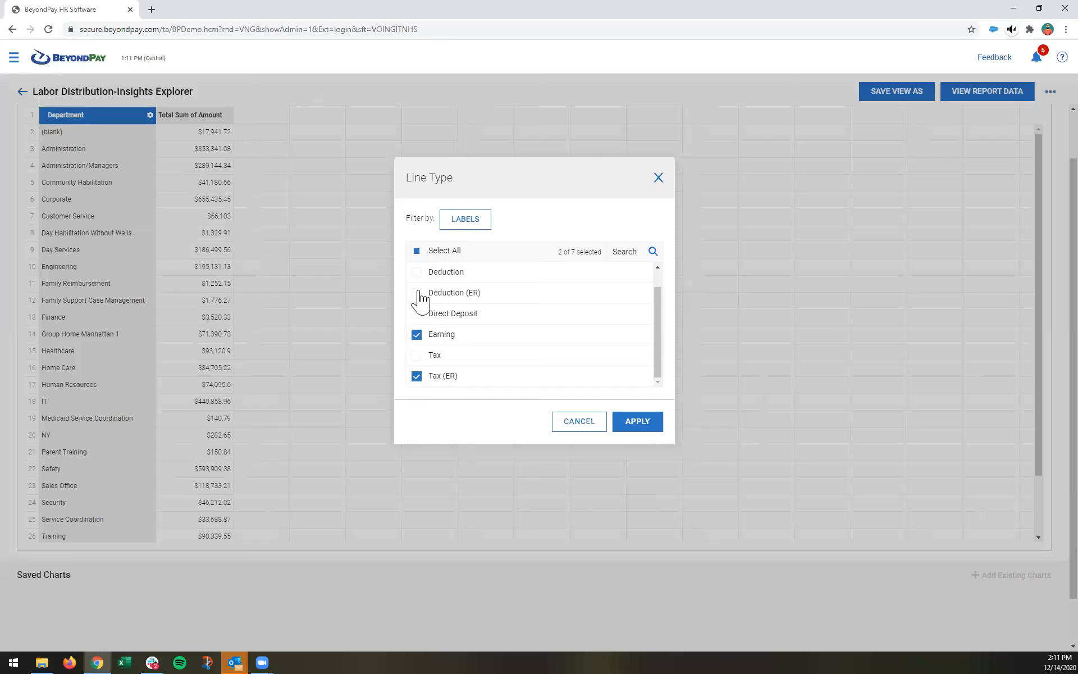
{"action": "left_click", "coordinate": [517, 299]}
{"action": "scroll", "coordinate": [534, 320], "scroll_direction": "up", "scroll_amount": 2}
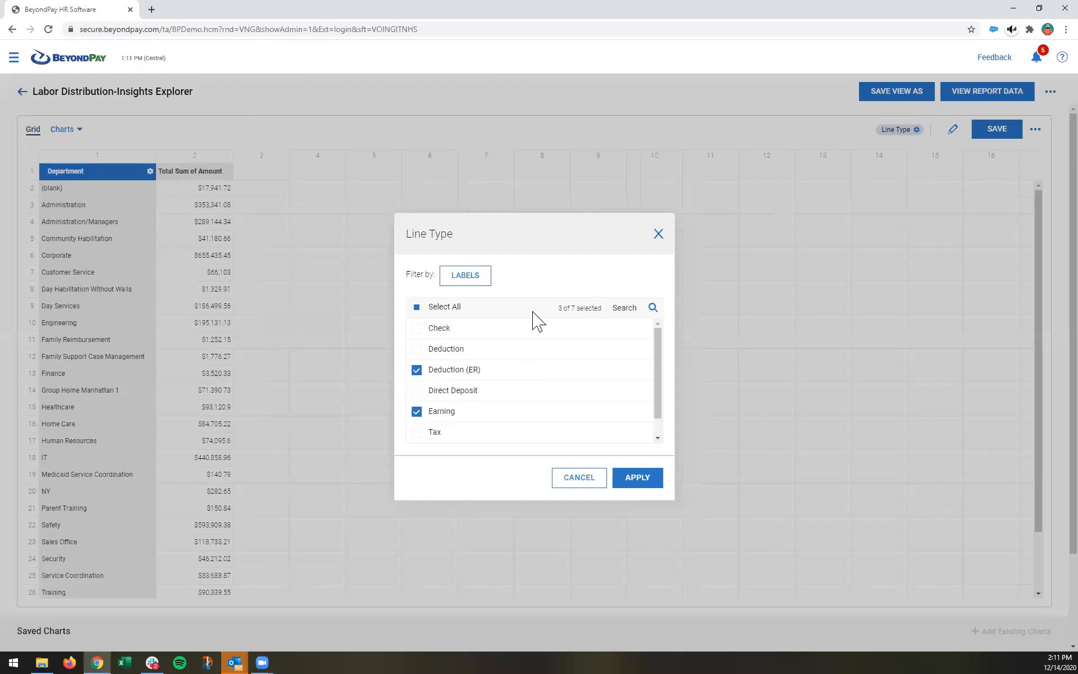
{"action": "left_click", "coordinate": [638, 479]}
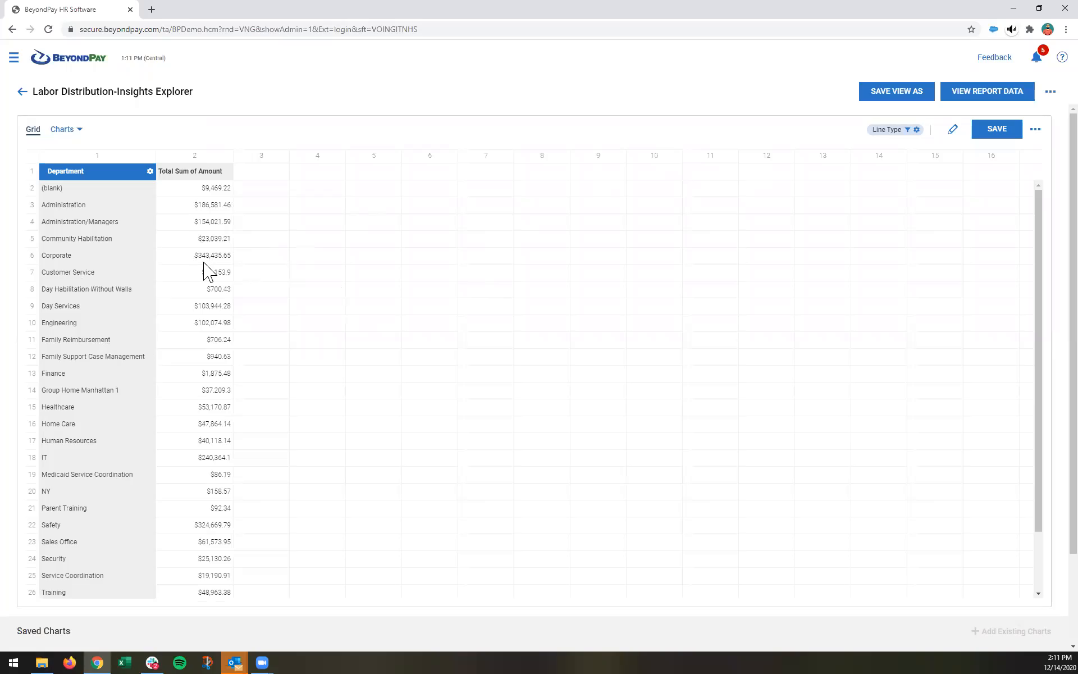
Add Amount to the pivot values a second time and look through the summary functions available for it
{"action": "left_click", "coordinate": [954, 130]}
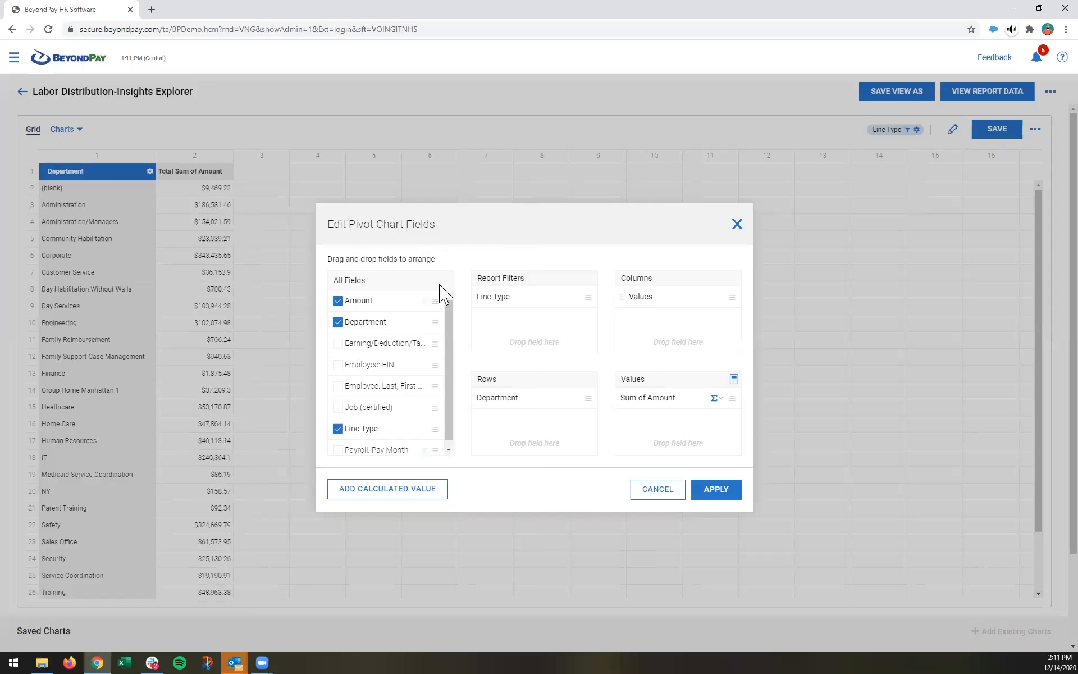
{"action": "left_click_drag", "start_coordinate": [361, 301], "coordinate": [658, 438]}
{"action": "left_click", "coordinate": [716, 419]}
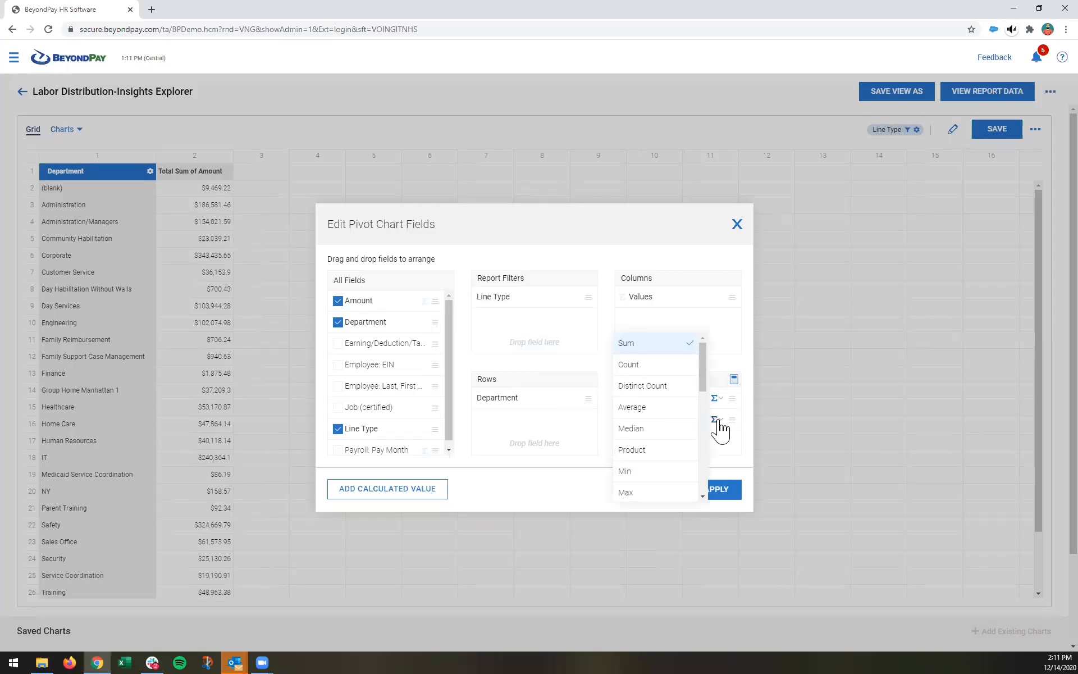
{"action": "scroll", "coordinate": [705, 419], "scroll_direction": "down", "scroll_amount": 1}
{"action": "scroll", "coordinate": [700, 410], "scroll_direction": "down", "scroll_amount": 4}
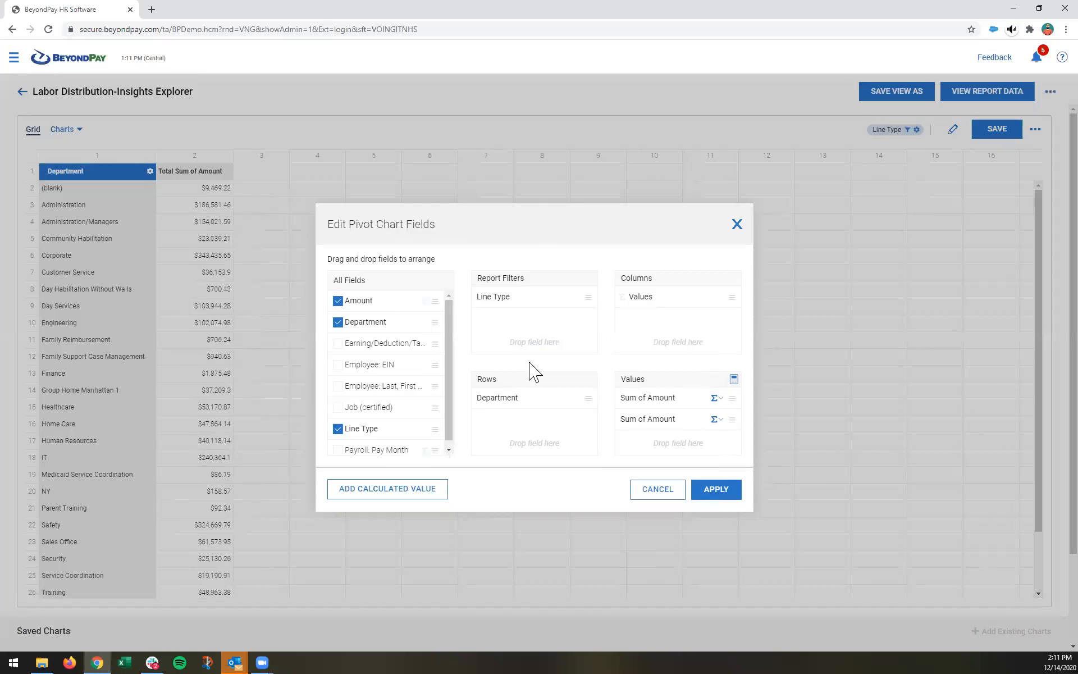
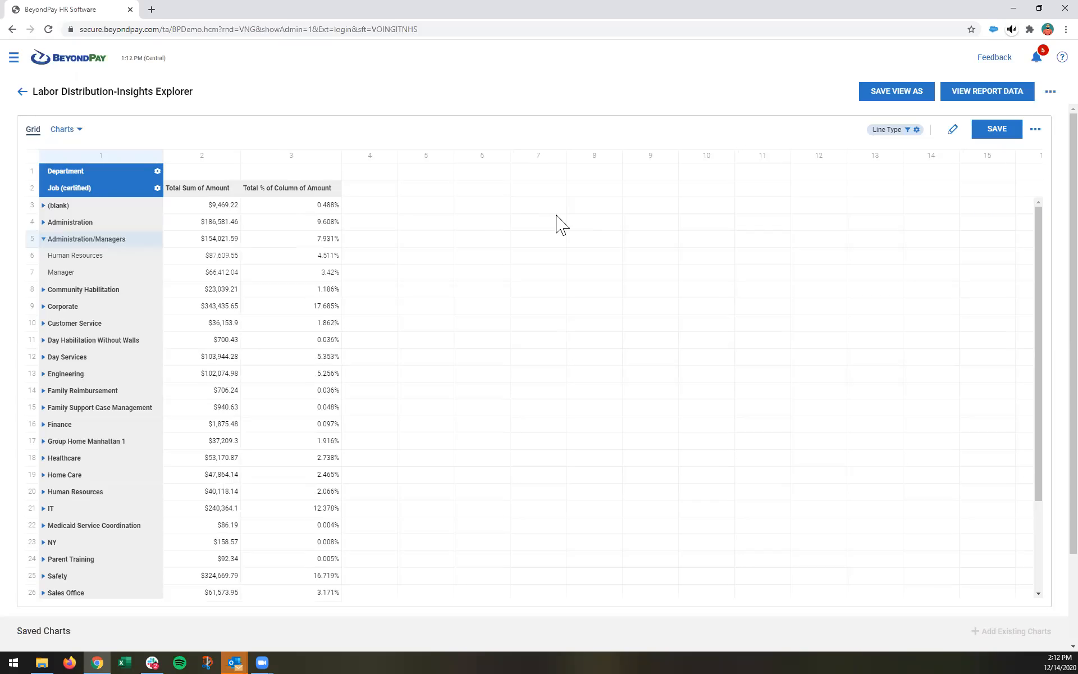
Collapse Administration/Managers and expand Administration to examine the column percentages of its jobs
{"action": "left_click", "coordinate": [43, 238]}
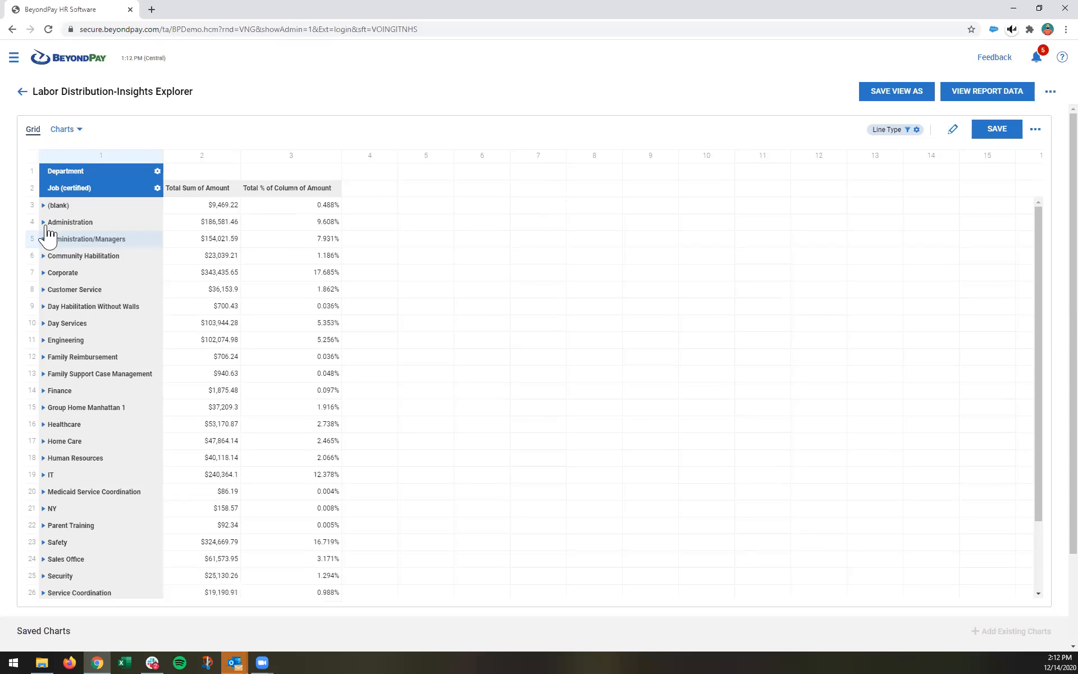
{"action": "left_click", "coordinate": [43, 222]}
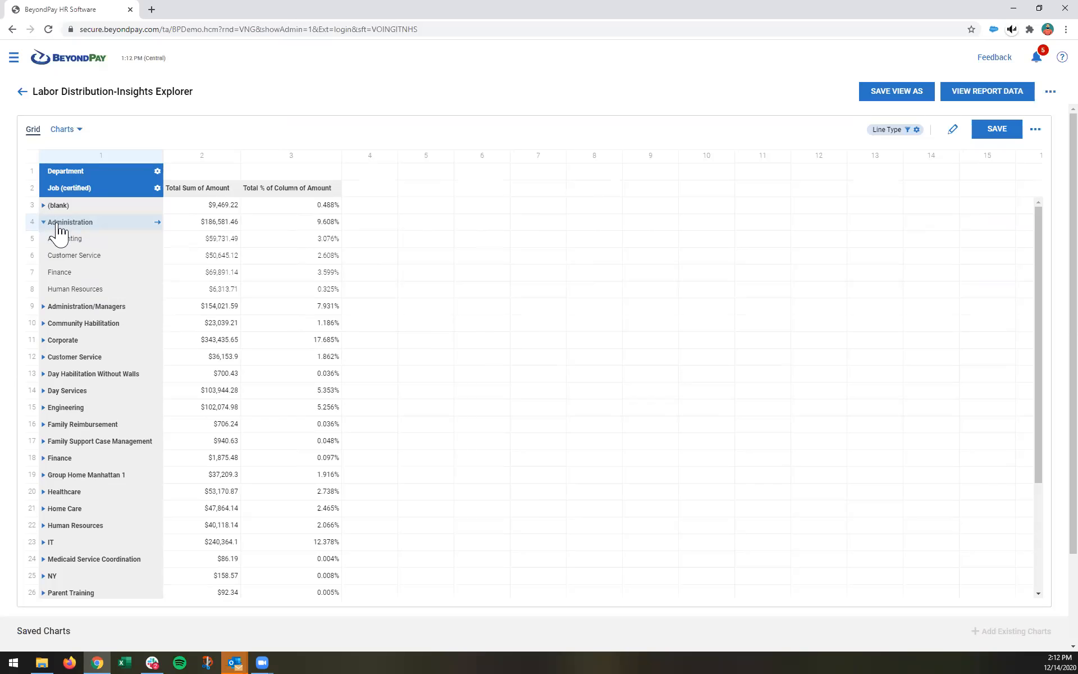
{"action": "left_click", "coordinate": [316, 244]}
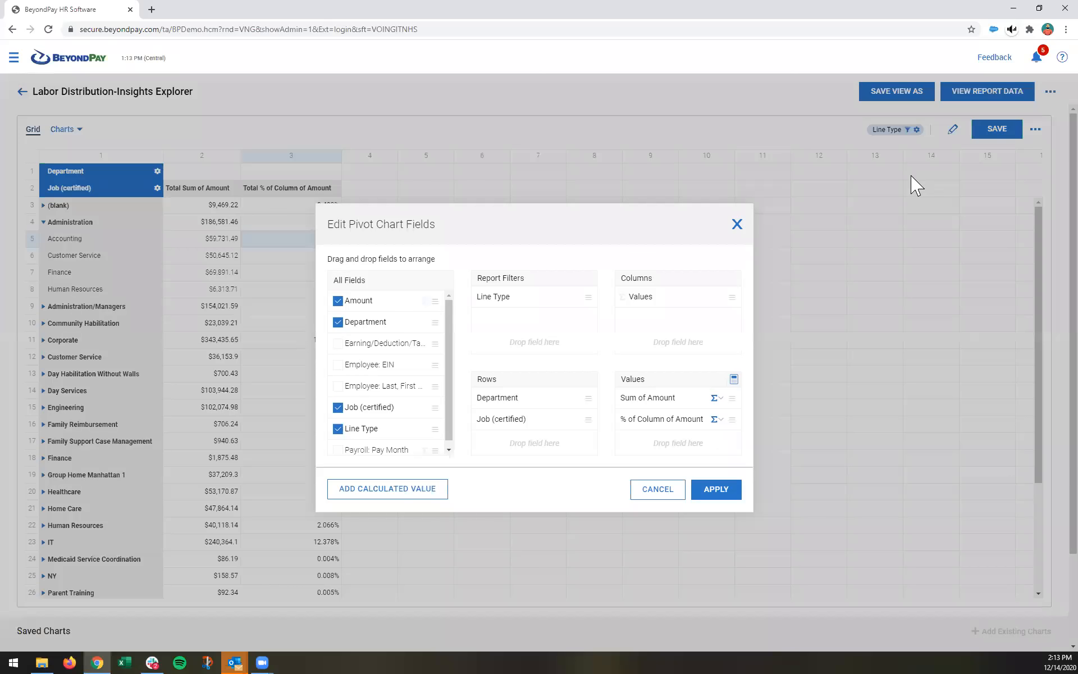
Try summarizing the second Amount value as % of Parent Column Total in the pivot
{"action": "left_click", "coordinate": [953, 131]}
{"action": "left_click", "coordinate": [717, 420]}
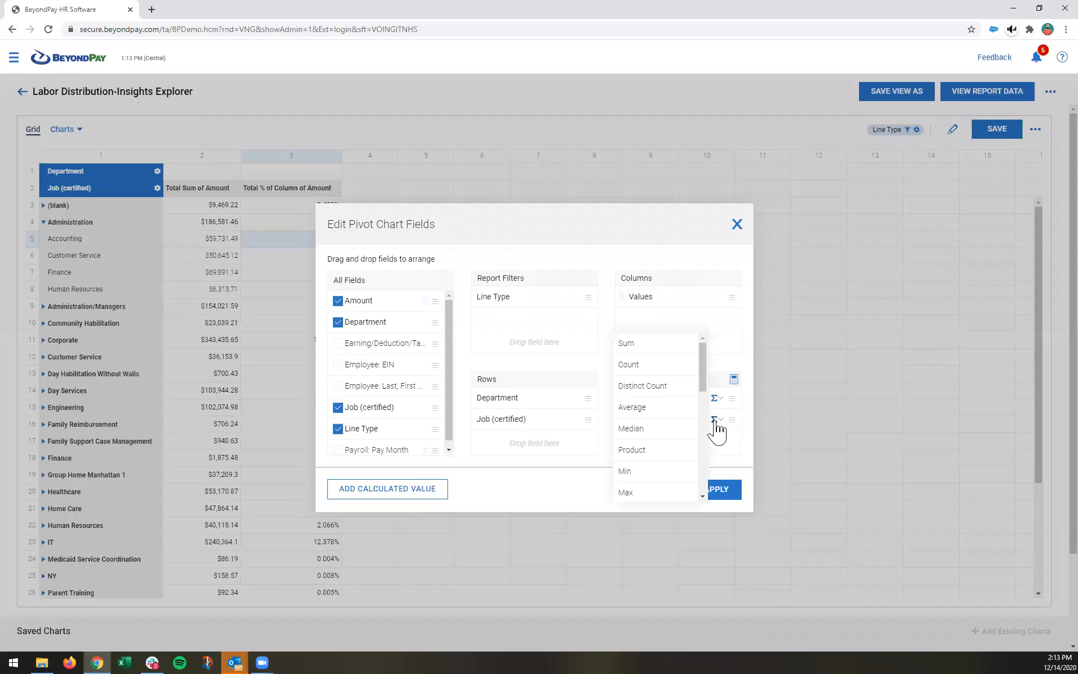
{"action": "left_click_drag", "start_coordinate": [702, 362], "coordinate": [712, 429]}
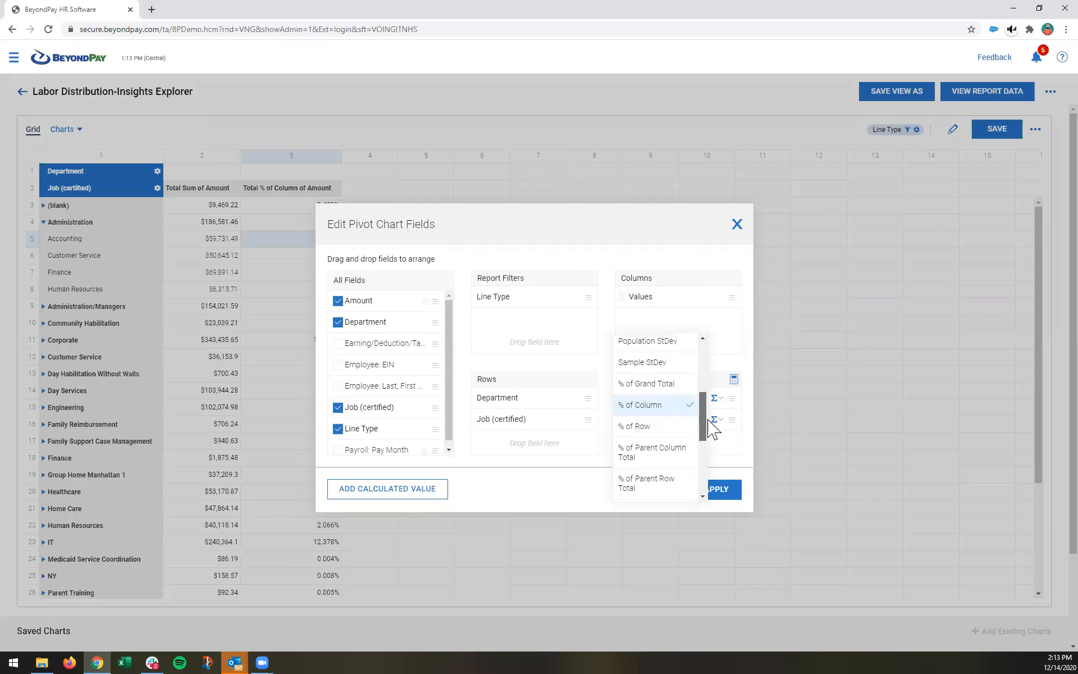
{"action": "left_click", "coordinate": [660, 453]}
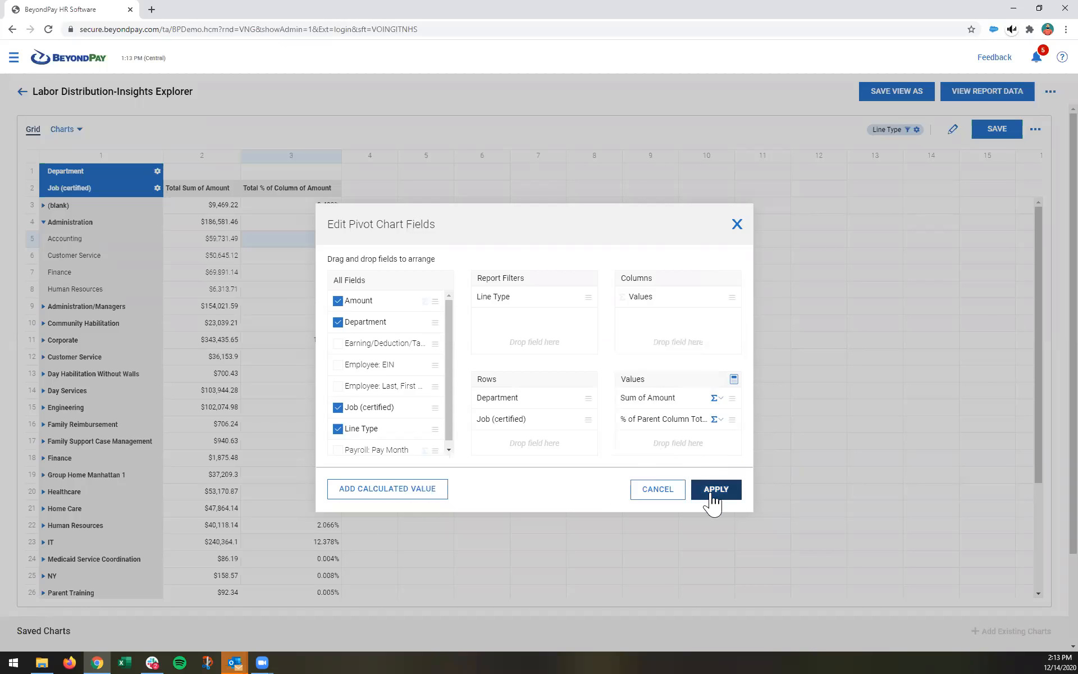
{"action": "left_click", "coordinate": [714, 500]}
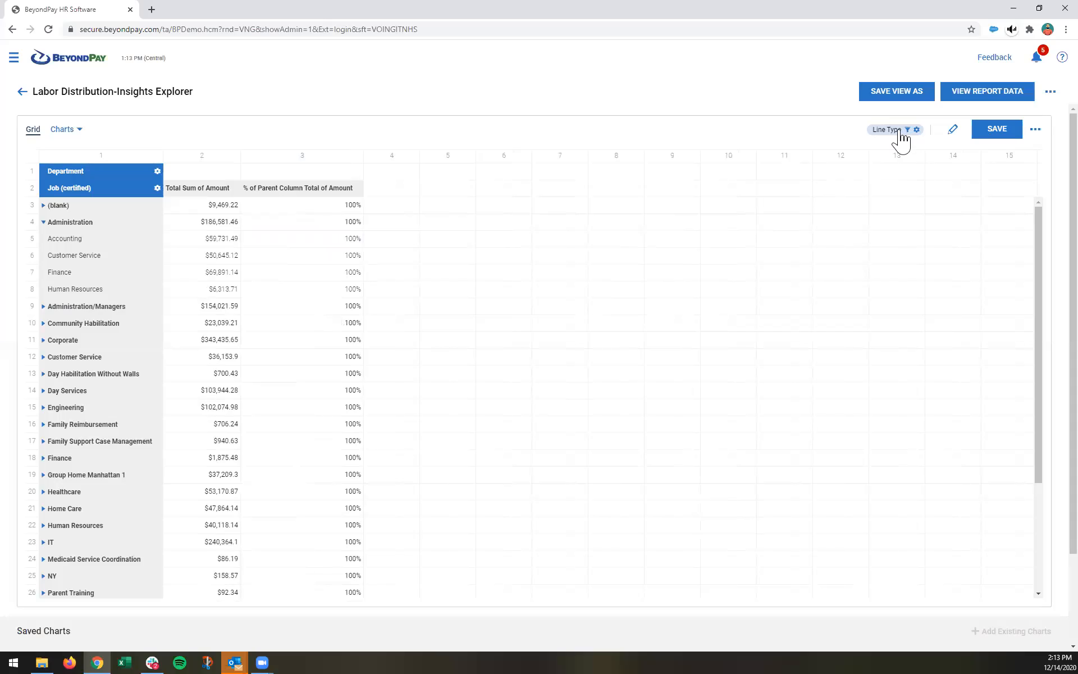
Change the second Amount value's summary function to % of Parent Row Total and apply it to the pivot
{"action": "left_click", "coordinate": [954, 130]}
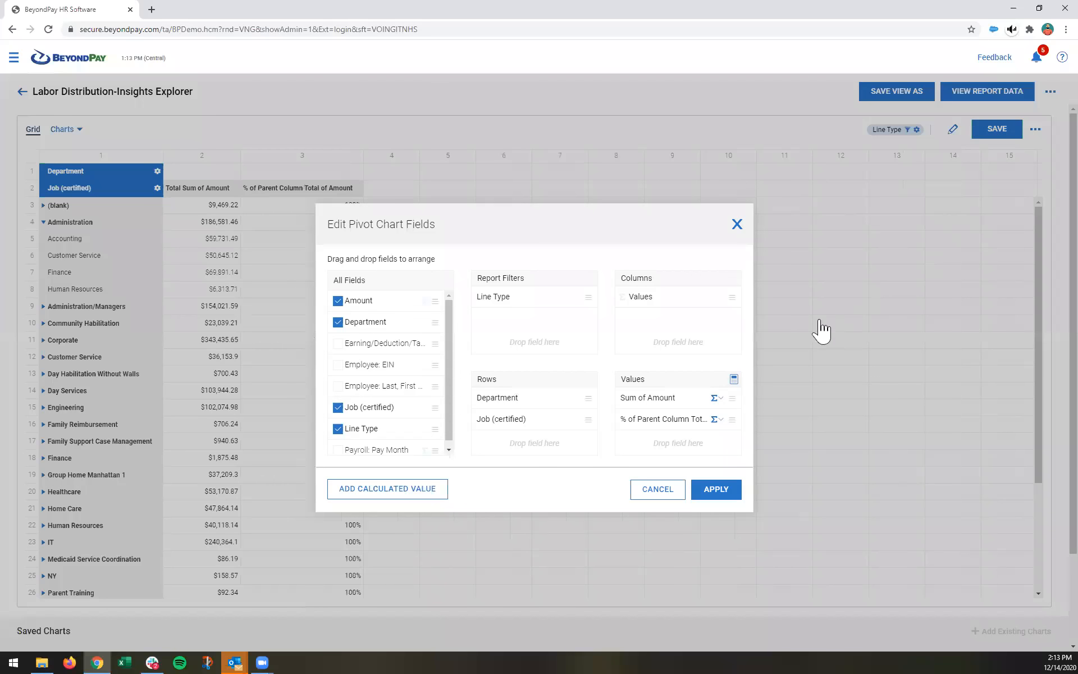
{"action": "left_click", "coordinate": [715, 420]}
{"action": "scroll", "coordinate": [640, 427], "scroll_direction": "down", "scroll_amount": 3}
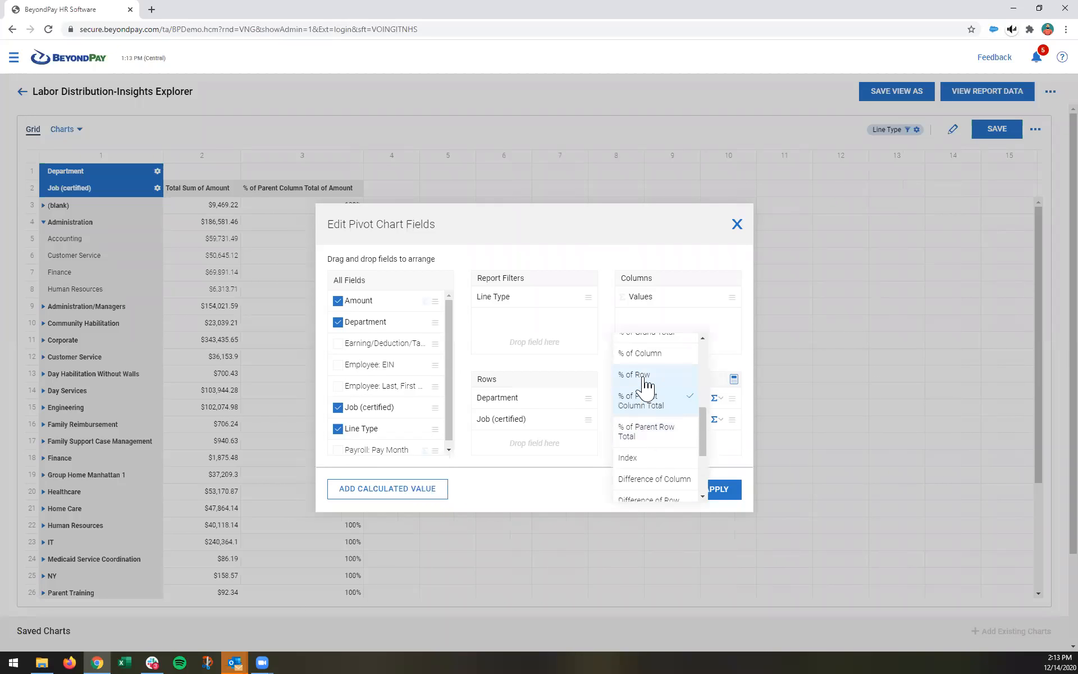
{"action": "scroll", "coordinate": [649, 416], "scroll_direction": "down", "scroll_amount": 1}
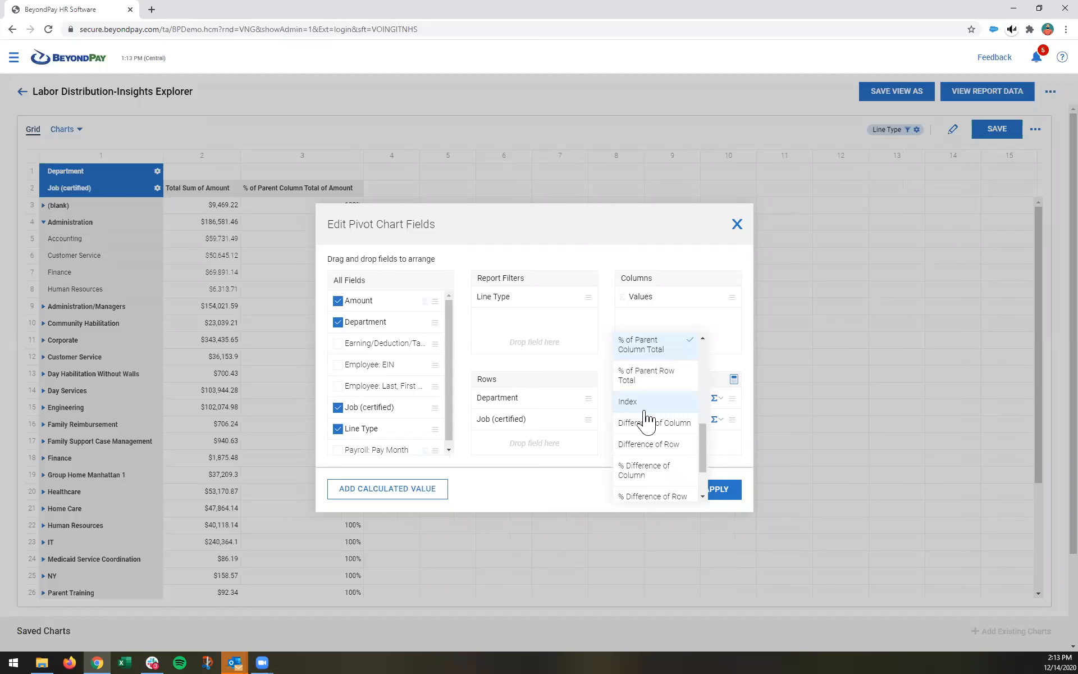
{"action": "scroll", "coordinate": [649, 419], "scroll_direction": "up", "scroll_amount": 3}
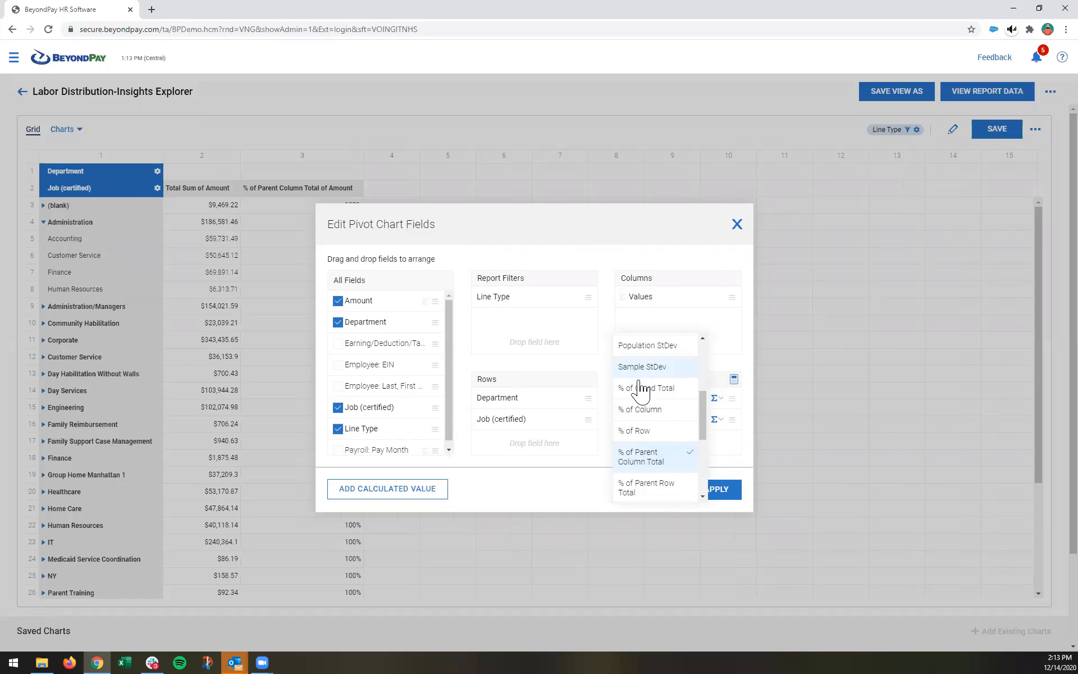
{"action": "scroll", "coordinate": [642, 418], "scroll_direction": "up", "scroll_amount": 2}
{"action": "scroll", "coordinate": [642, 413], "scroll_direction": "down", "scroll_amount": 2}
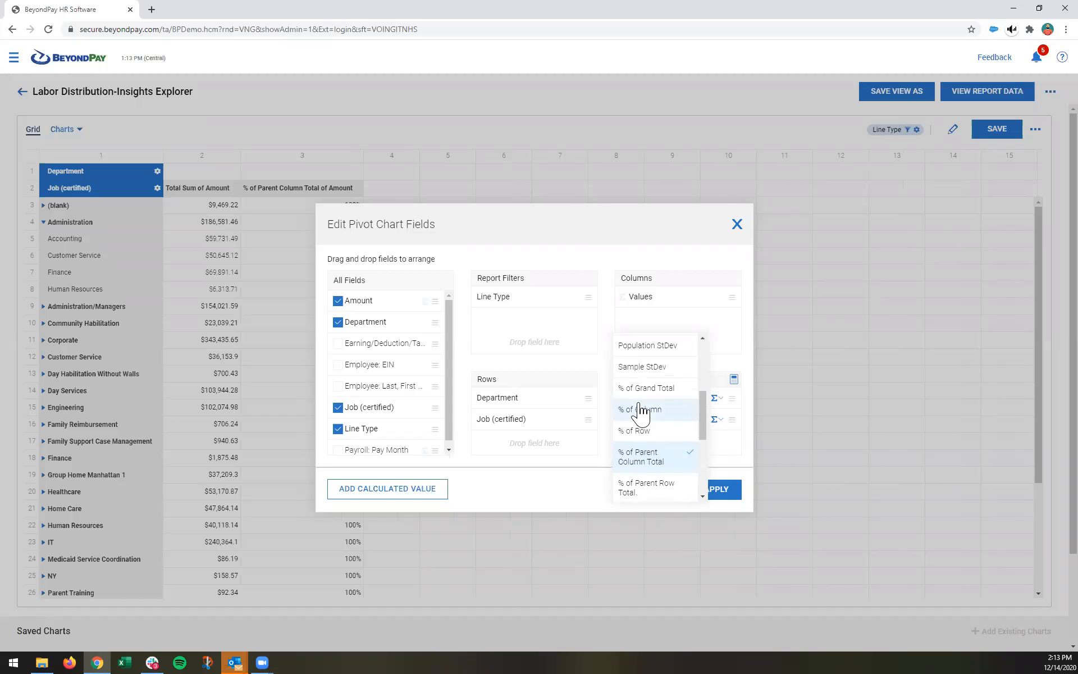
{"action": "left_click", "coordinate": [645, 490]}
{"action": "left_click", "coordinate": [716, 493]}
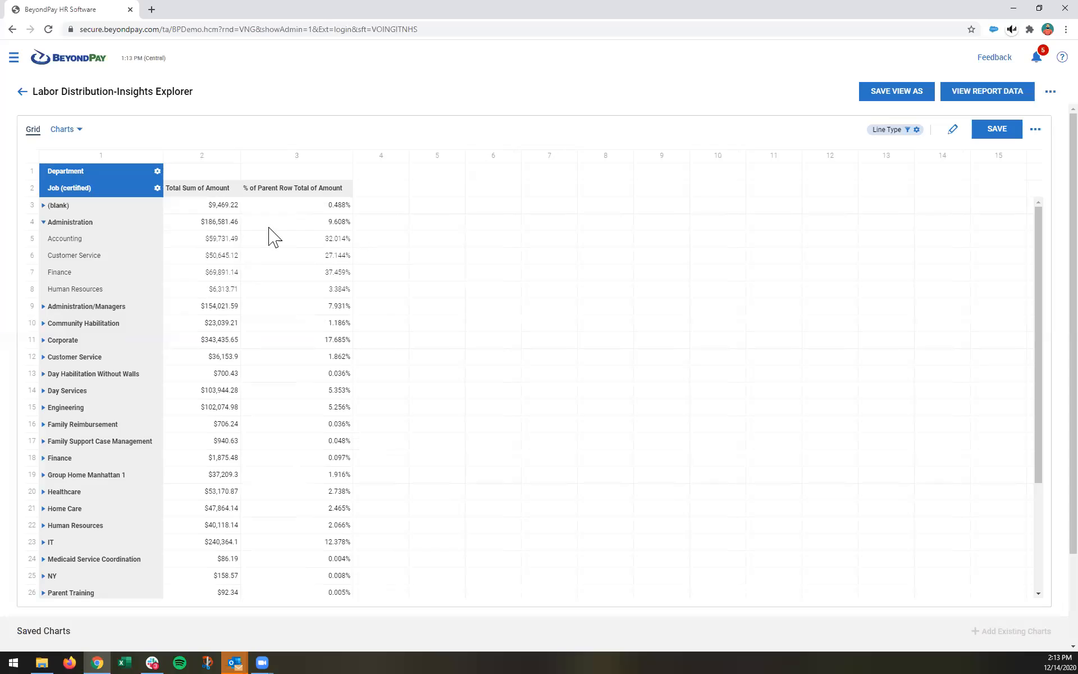
Collapse and re-expand Administration to examine the parent row percentages of the department and its jobs
{"action": "left_click", "coordinate": [43, 222]}
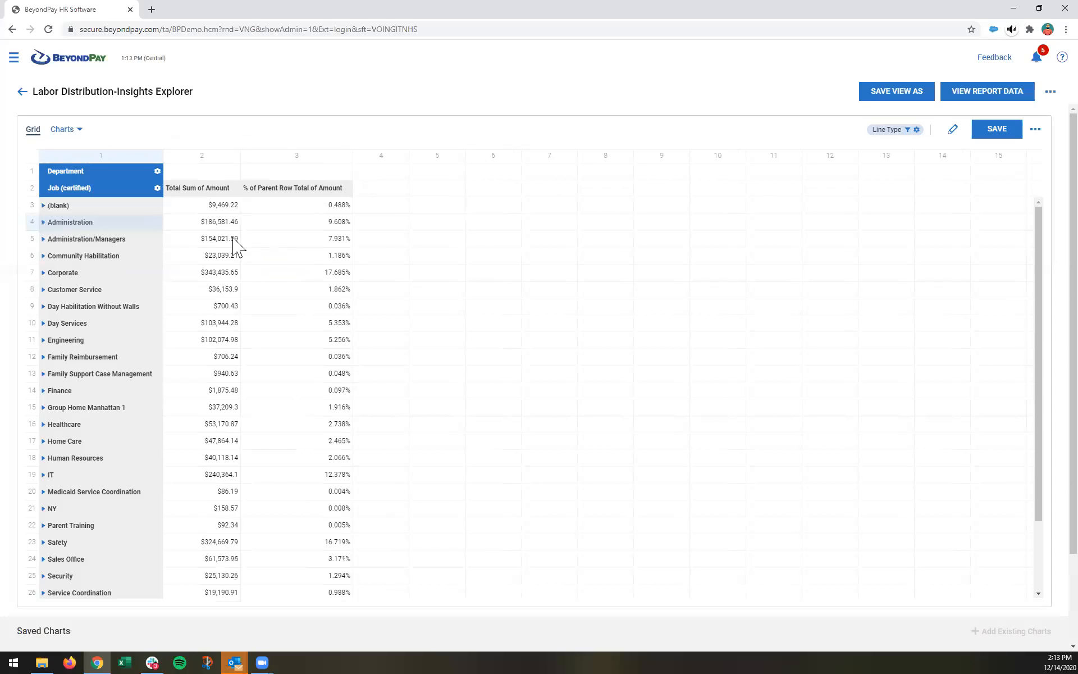
{"action": "left_click_drag", "start_coordinate": [311, 231], "coordinate": [339, 234]}
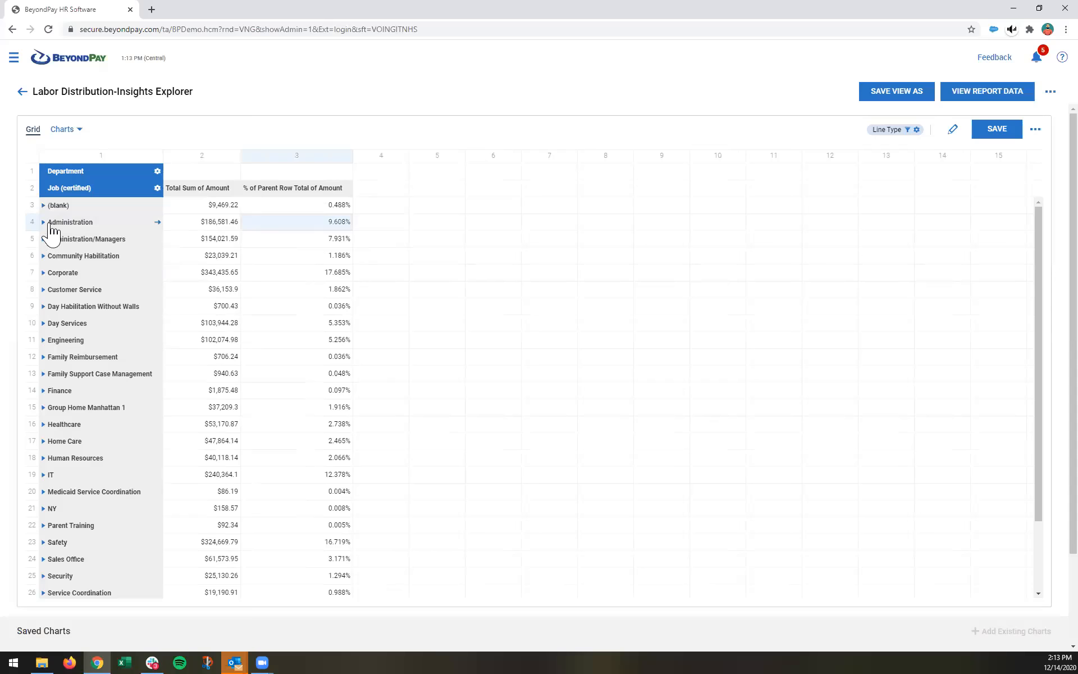
{"action": "left_click", "coordinate": [43, 223]}
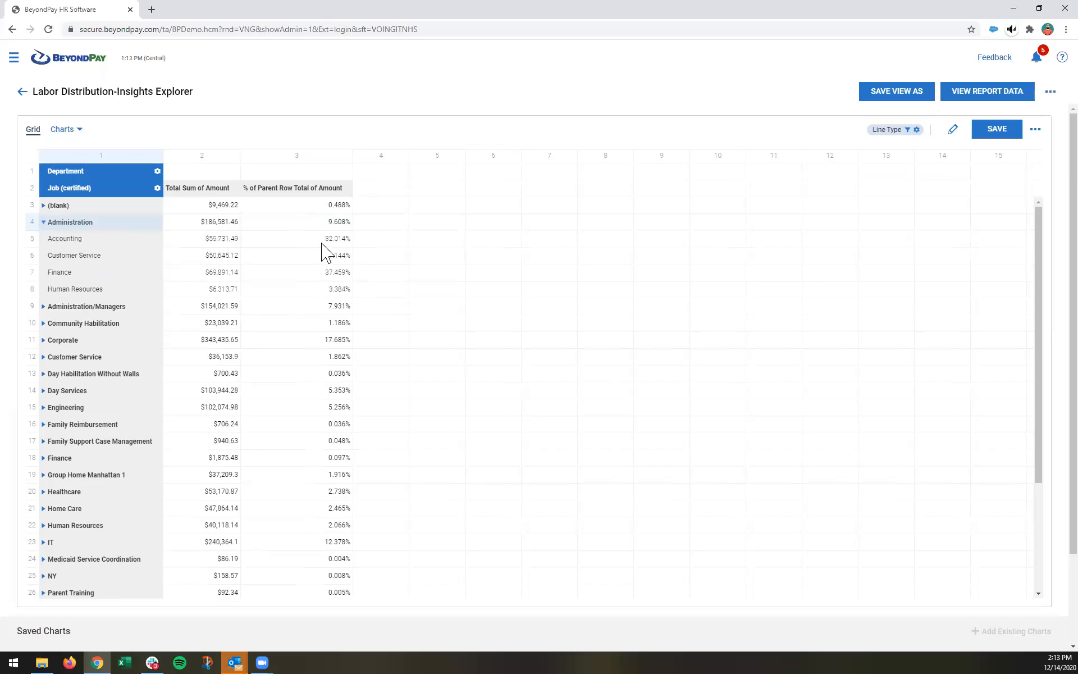
{"action": "left_click", "coordinate": [335, 241]}
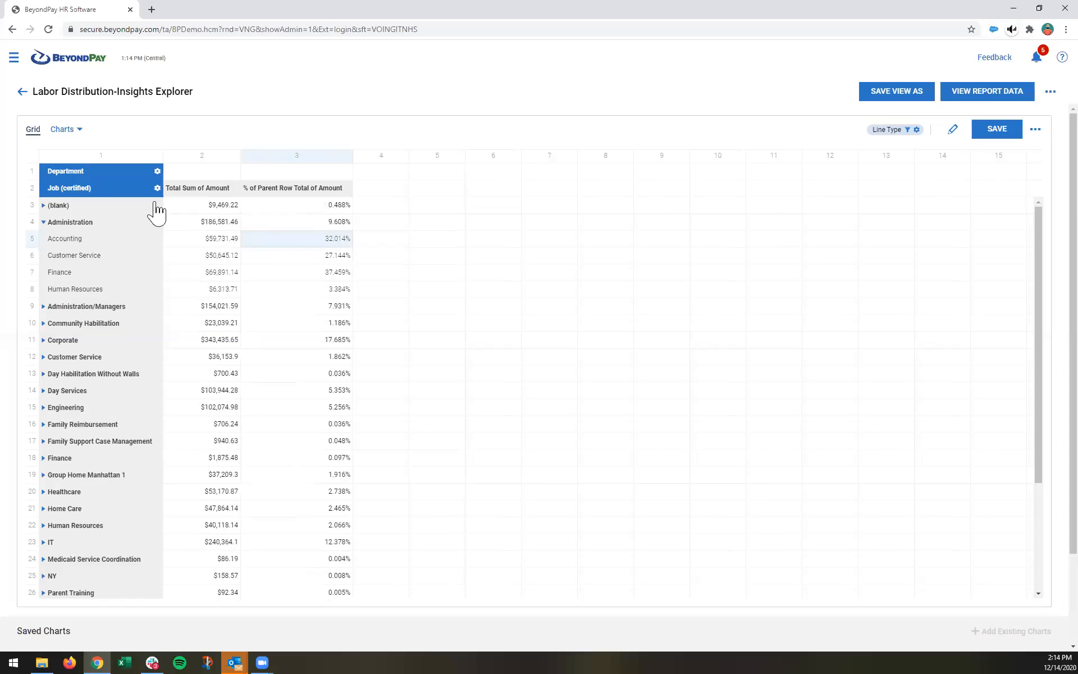
Remove the % of Parent Row Total value and replace the Department and Job (certified) rows with Payroll: Pay Month
{"action": "left_click", "coordinate": [954, 131]}
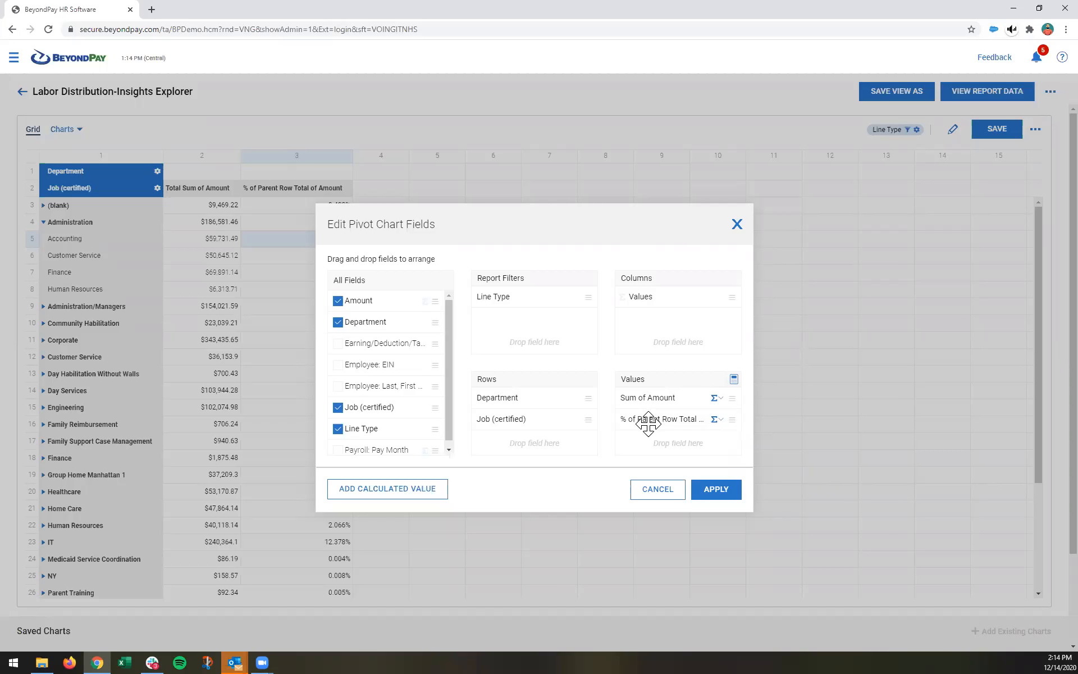
{"action": "left_click_drag", "start_coordinate": [572, 422], "coordinate": [337, 422]}
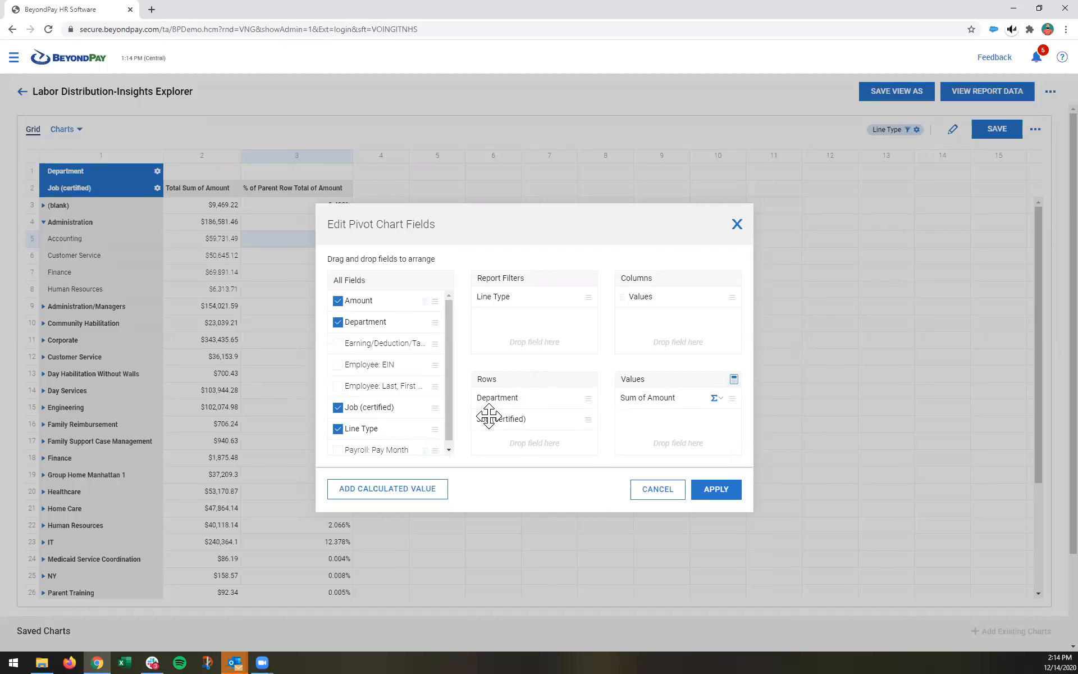
{"action": "left_click_drag", "start_coordinate": [488, 415], "coordinate": [402, 406]}
{"action": "left_click_drag", "start_coordinate": [490, 404], "coordinate": [354, 386]}
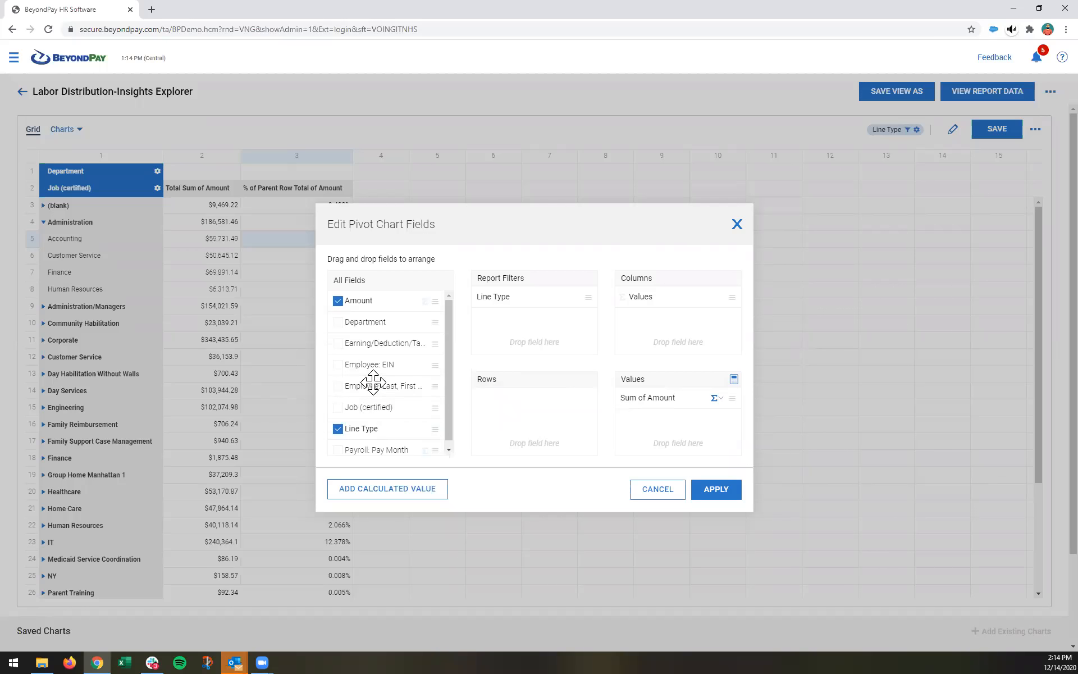
{"action": "left_click_drag", "start_coordinate": [373, 450], "coordinate": [494, 413]}
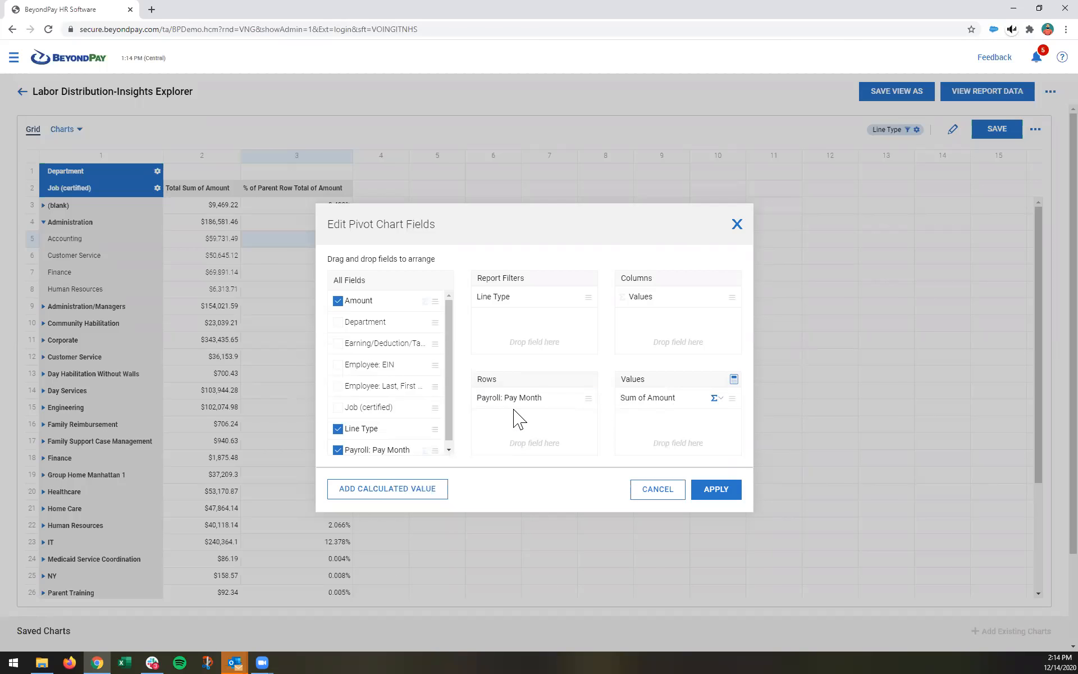
{"action": "left_click", "coordinate": [712, 498]}
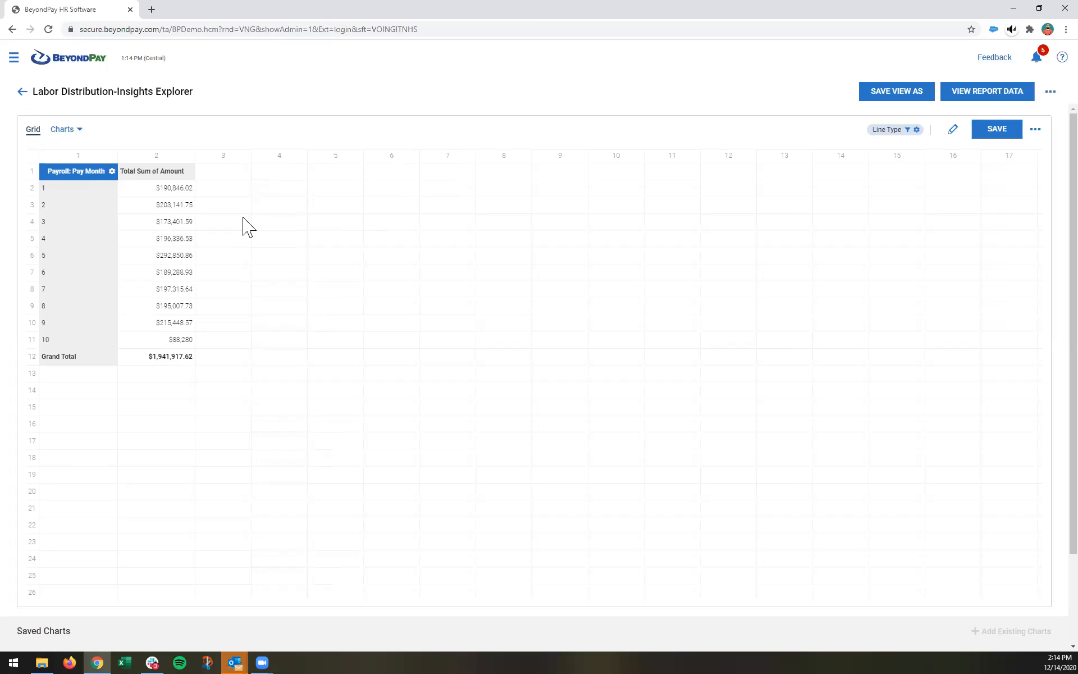
Add Amount to the pivot values again, summarized as Difference of Column, and apply the fields
{"action": "left_click", "coordinate": [954, 130]}
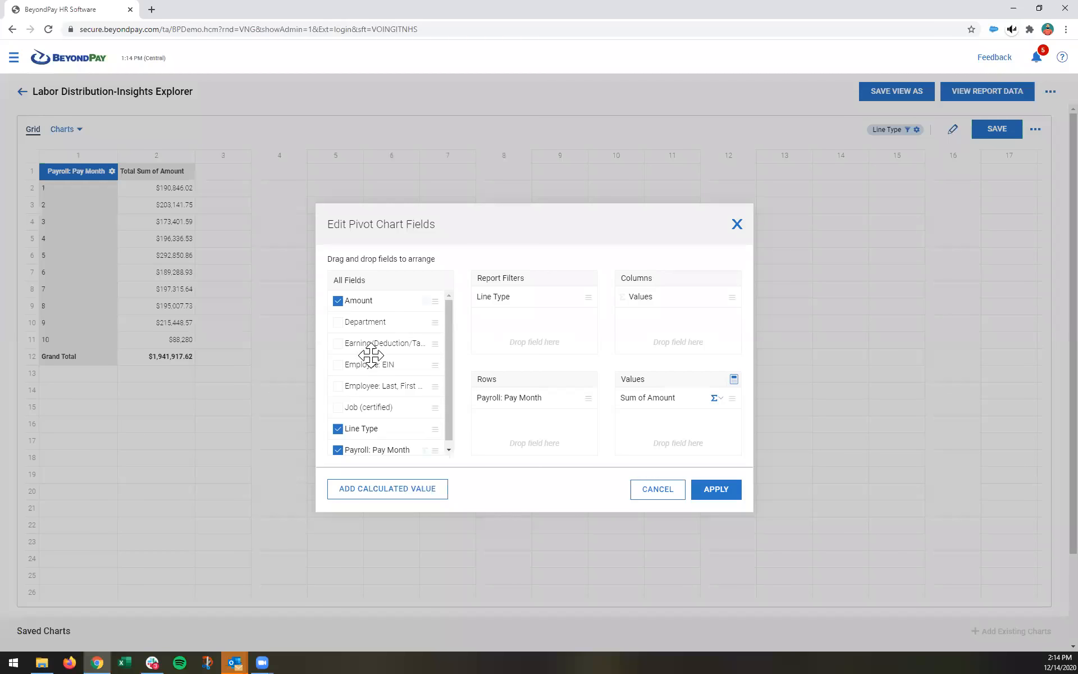
{"action": "left_click_drag", "start_coordinate": [376, 303], "coordinate": [663, 441]}
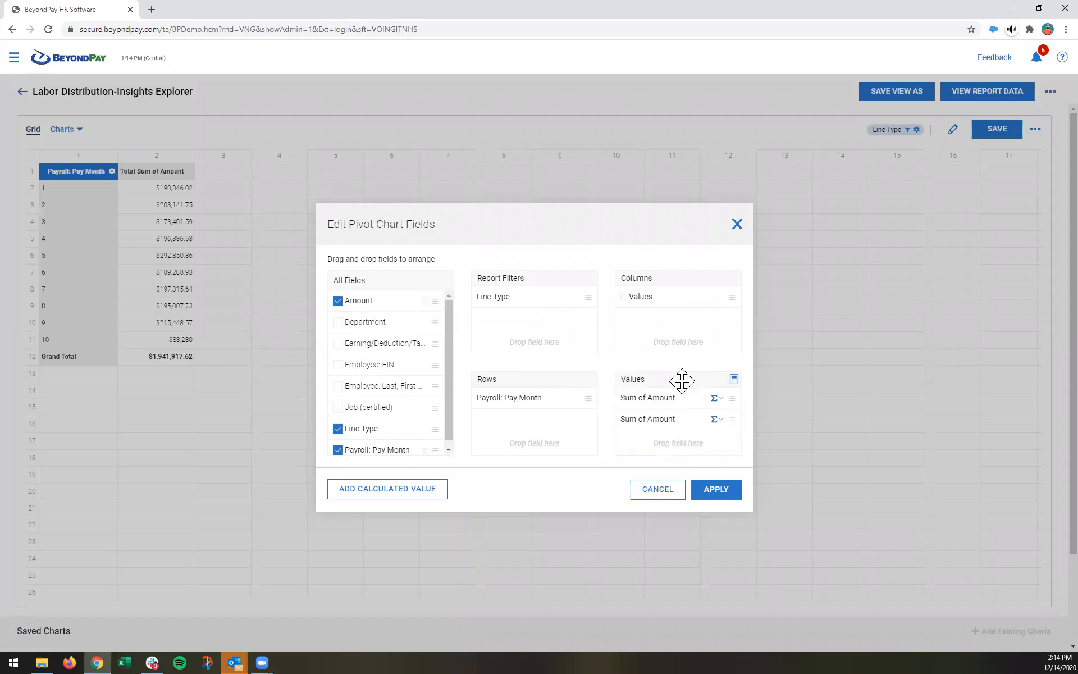
{"action": "left_click", "coordinate": [716, 421]}
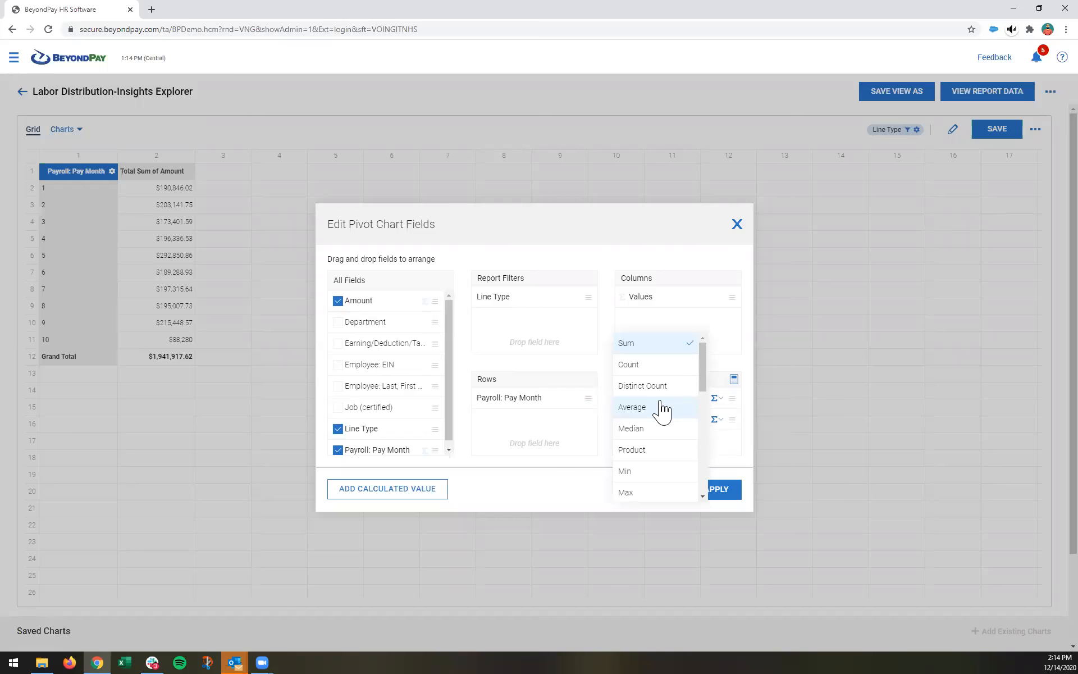
{"action": "scroll", "coordinate": [660, 416], "scroll_direction": "down", "scroll_amount": 3}
{"action": "scroll", "coordinate": [658, 382], "scroll_direction": "down", "scroll_amount": 2}
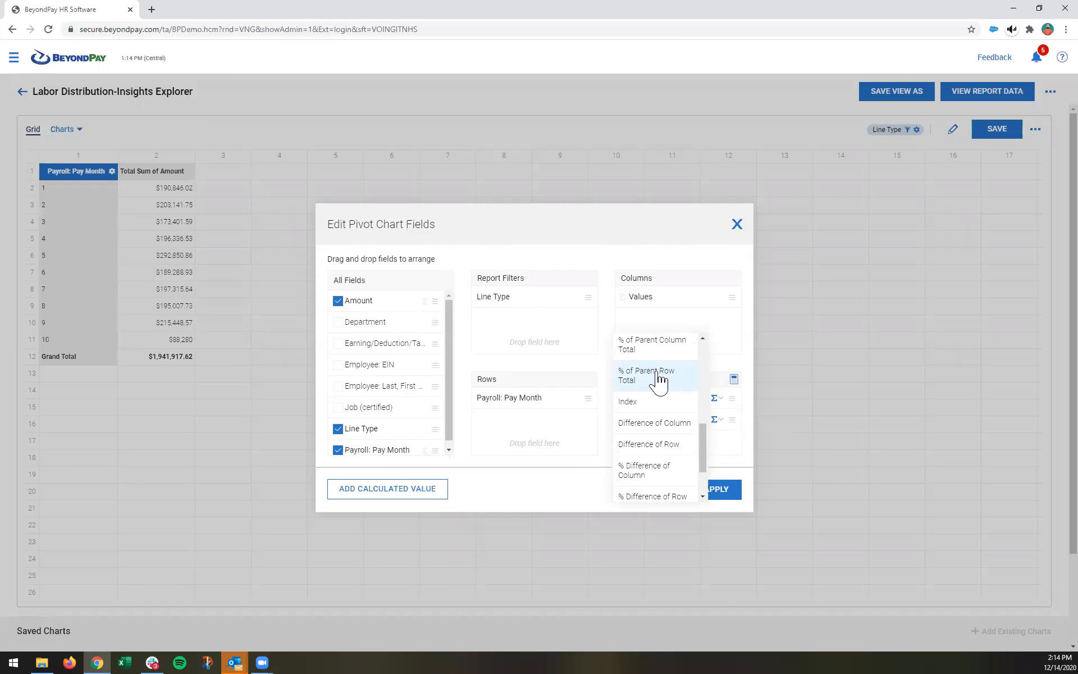
{"action": "left_click", "coordinate": [652, 424]}
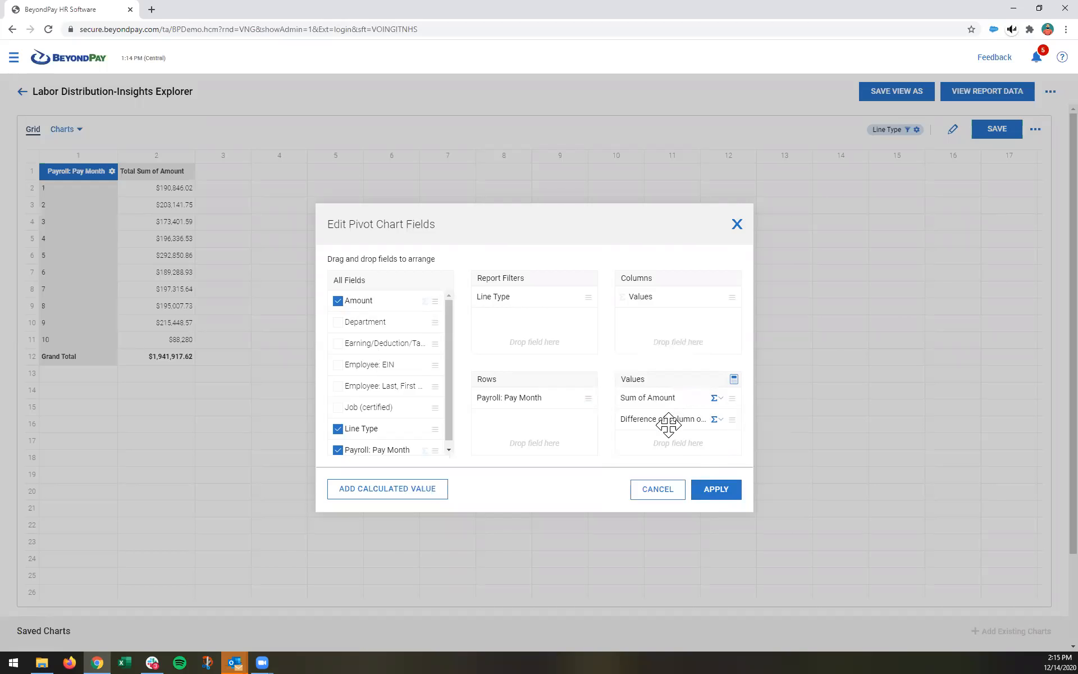
{"action": "left_click", "coordinate": [721, 488]}
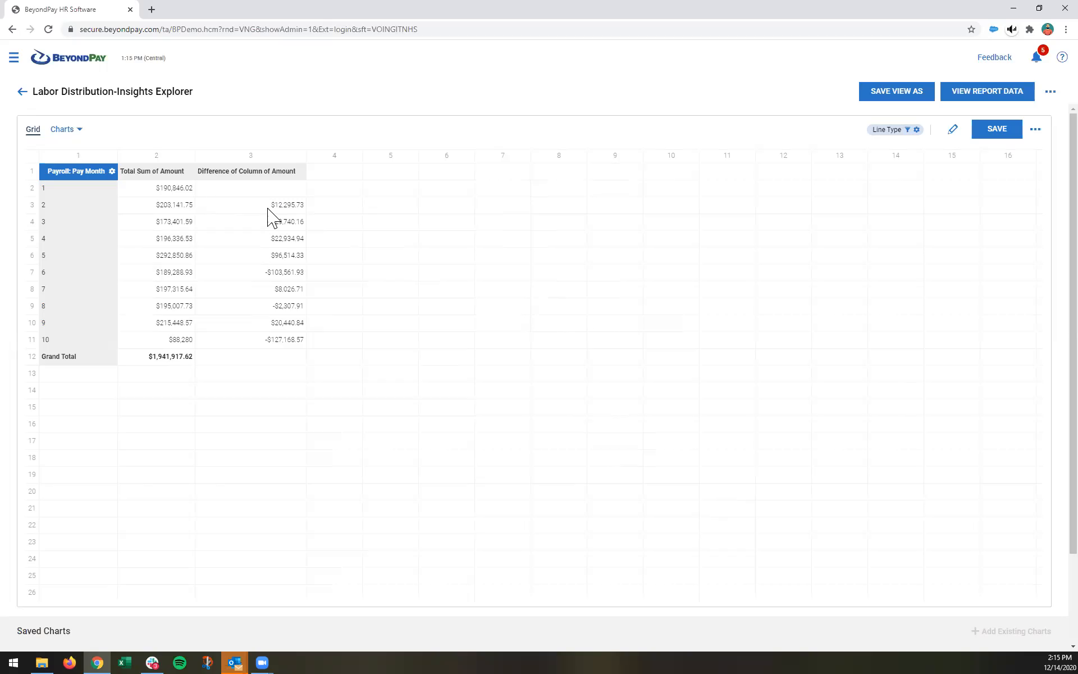
Examine the month-to-month differences in the Amount column for pay months 2 and 3
{"action": "left_click", "coordinate": [302, 207]}
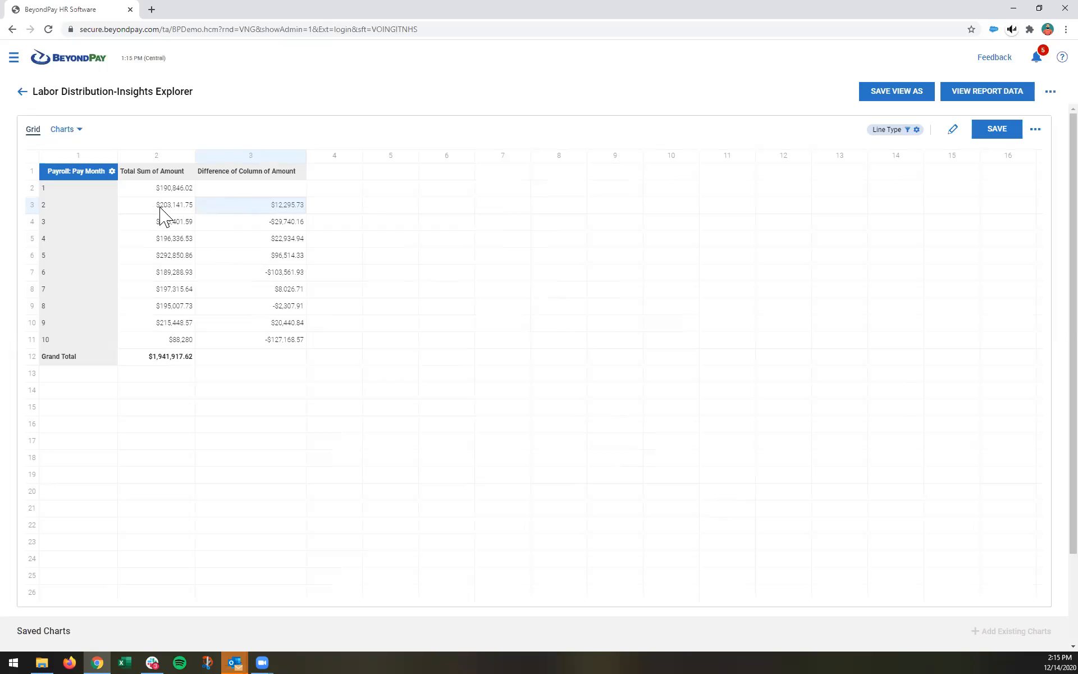
{"action": "left_click", "coordinate": [245, 223]}
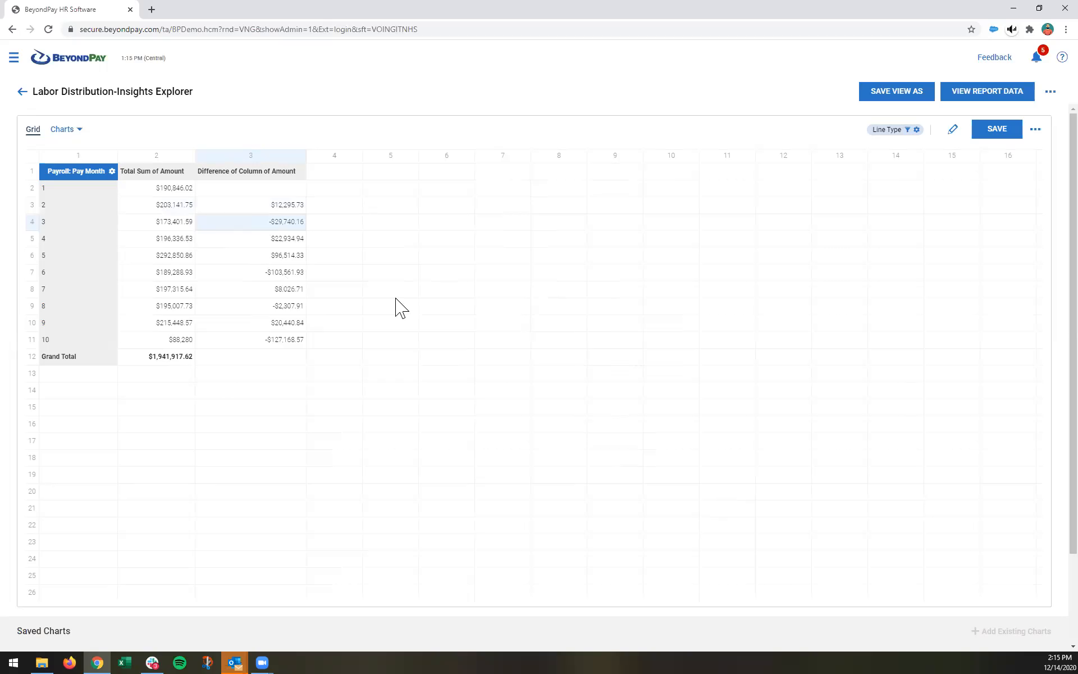
{"action": "left_click", "coordinate": [394, 278]}
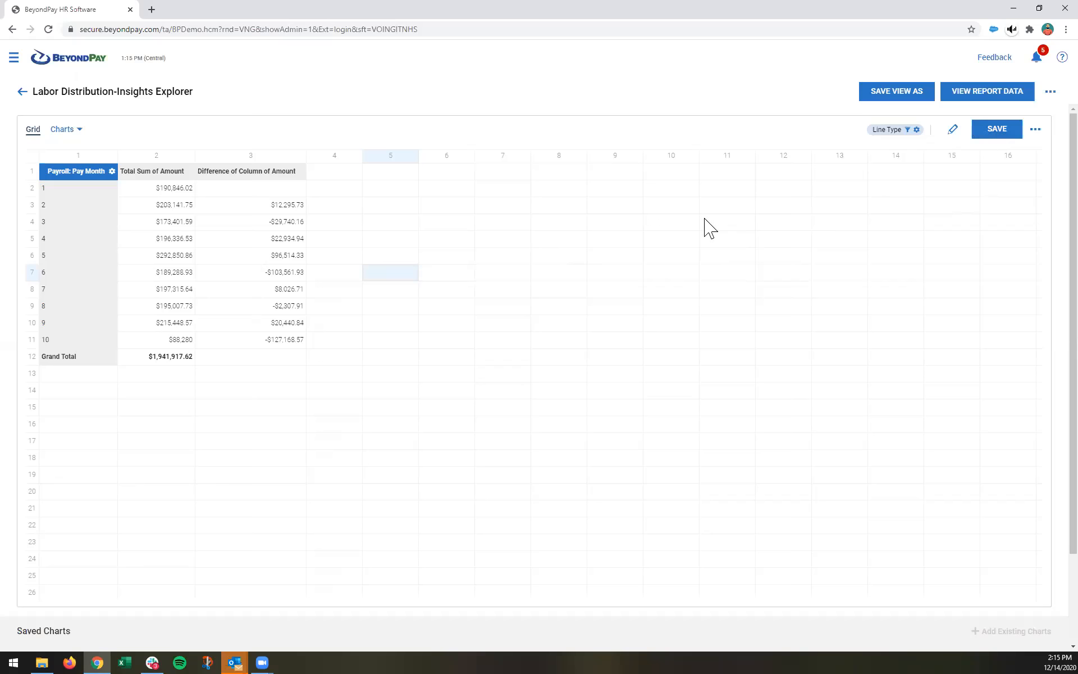
Add Department to the rows beneath Payroll: Pay Month and check the department breakdown of month 1
{"action": "left_click", "coordinate": [953, 130]}
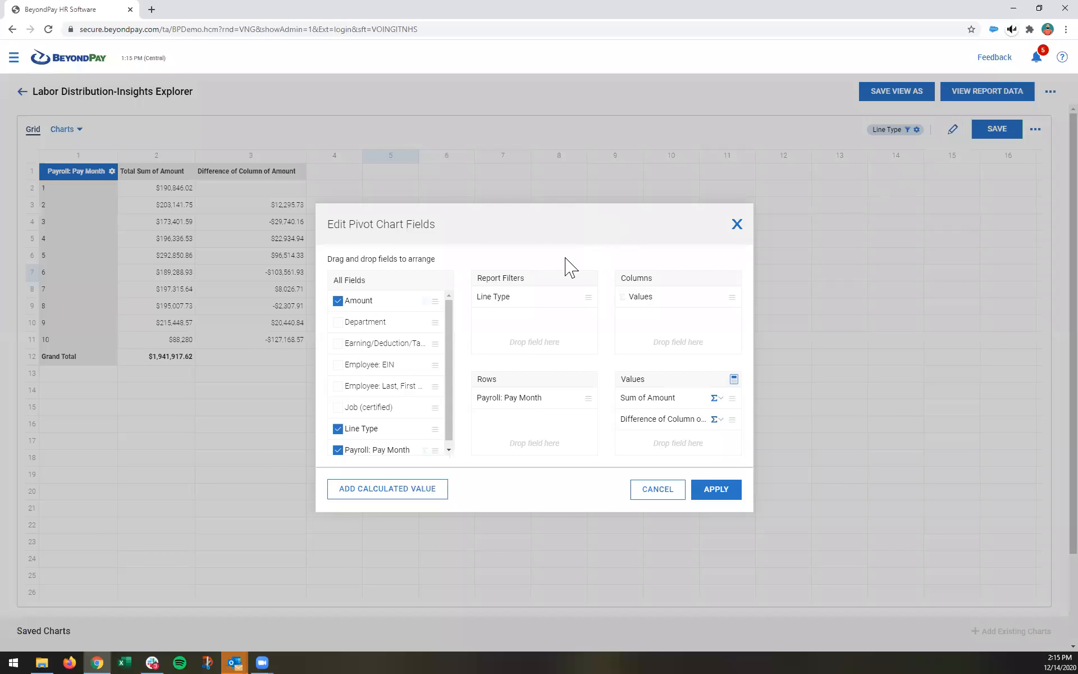
{"action": "left_click_drag", "start_coordinate": [365, 321], "coordinate": [503, 441]}
{"action": "left_click", "coordinate": [716, 494]}
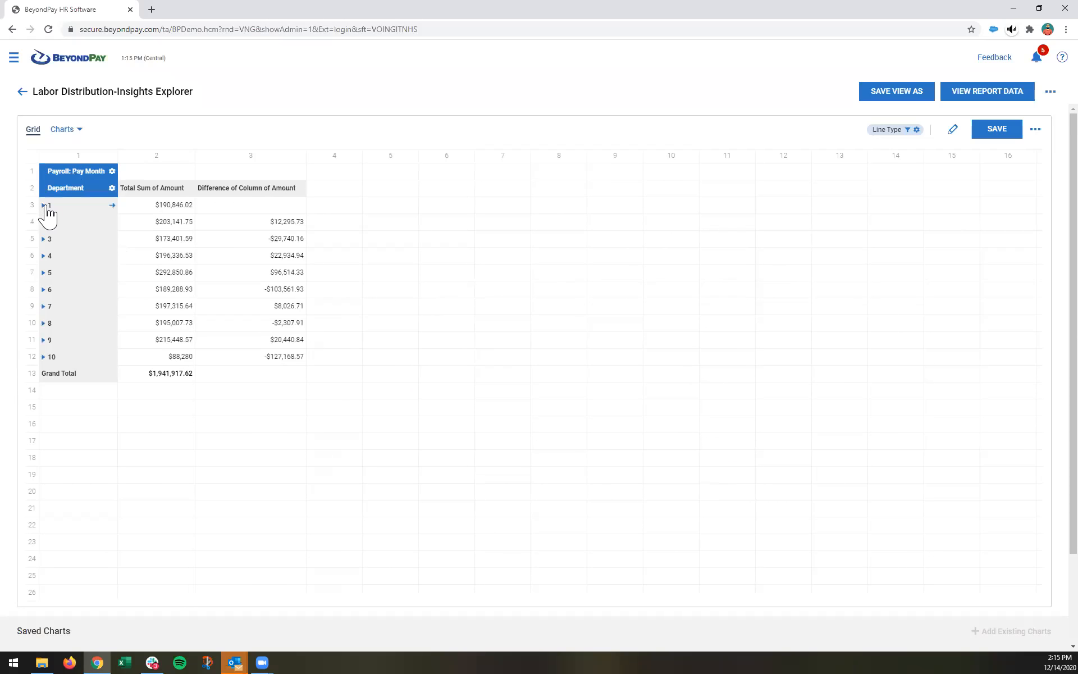
{"action": "left_click", "coordinate": [44, 205]}
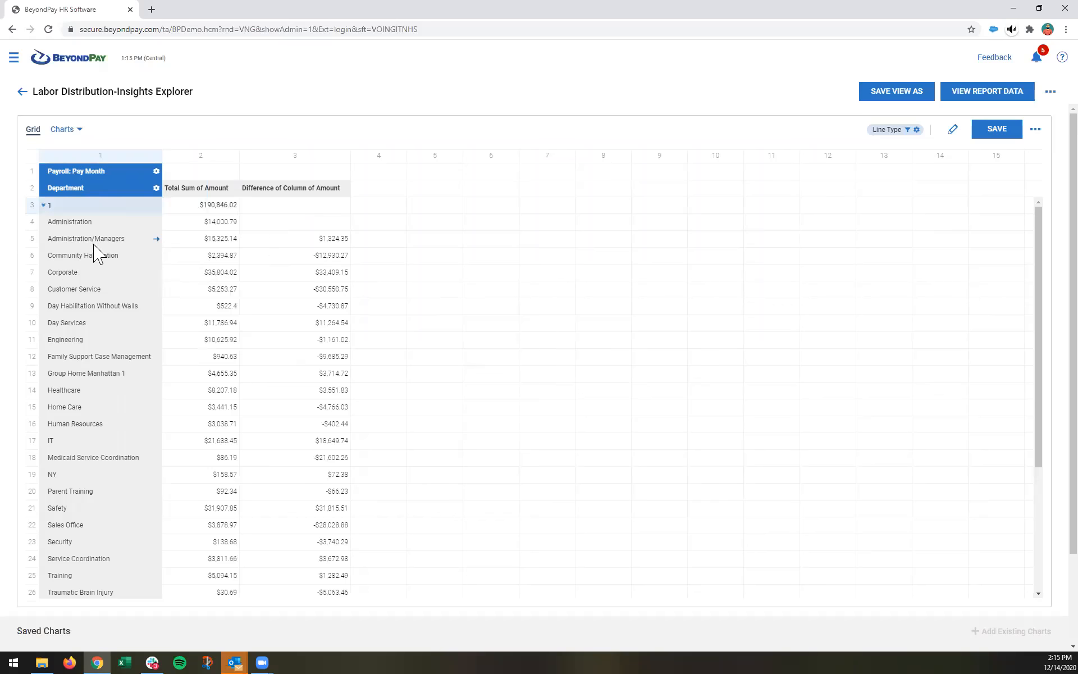
{"action": "left_click", "coordinate": [44, 205]}
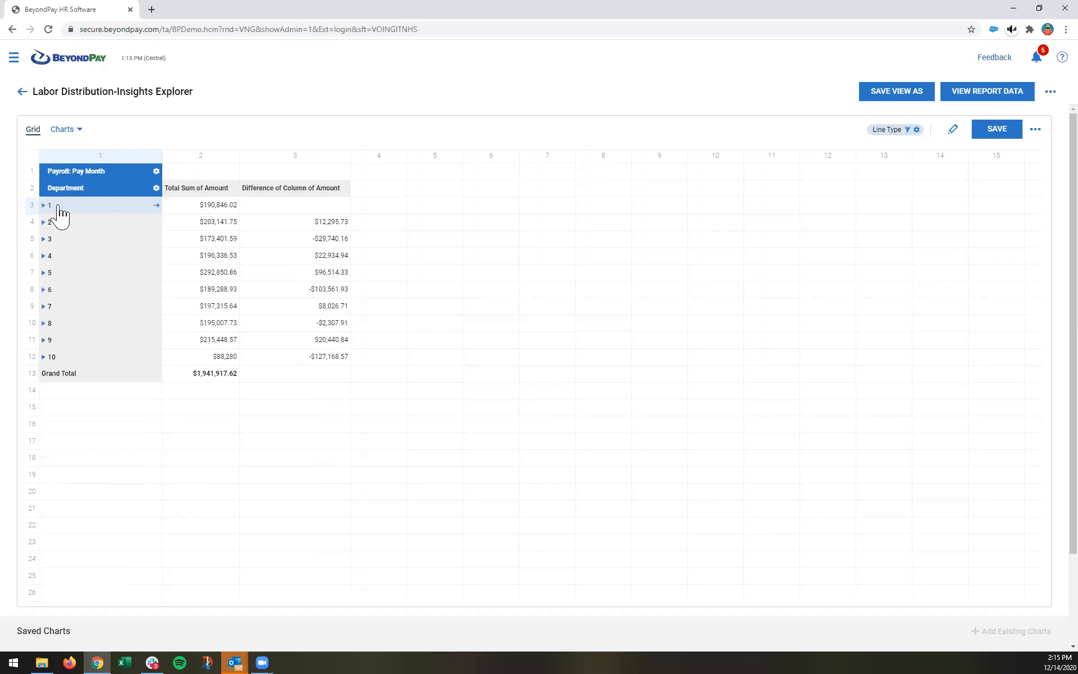
Reorder the pivot rows so Department comes above Payroll: Pay Month, and apply the change
{"action": "left_click", "coordinate": [954, 131]}
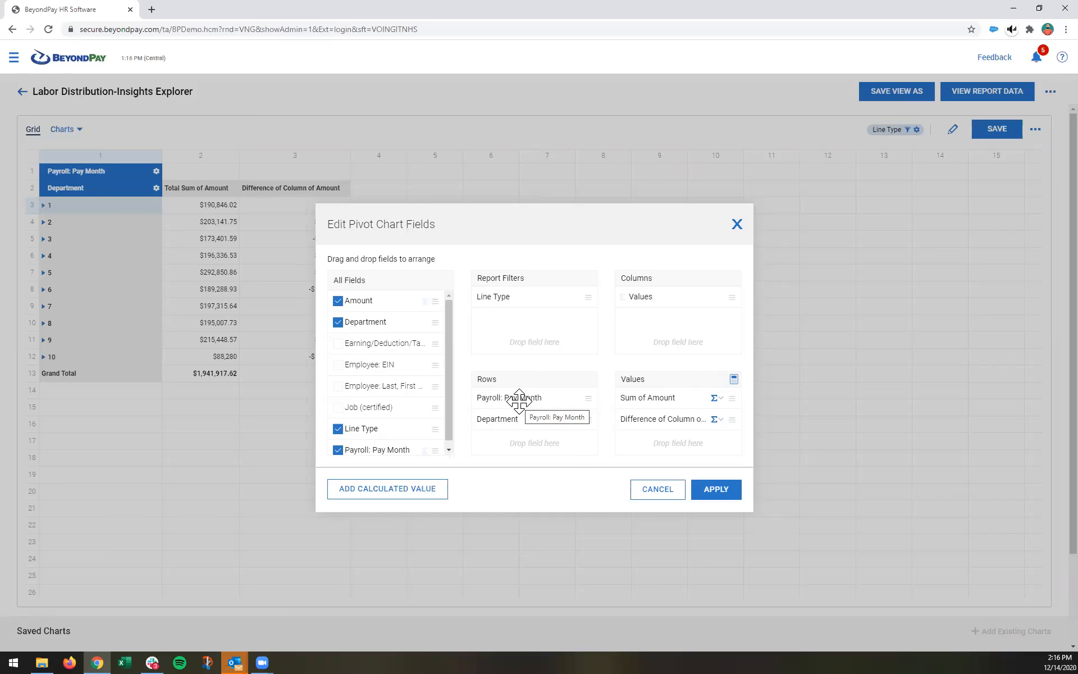
{"action": "left_click_drag", "start_coordinate": [519, 400], "coordinate": [524, 443]}
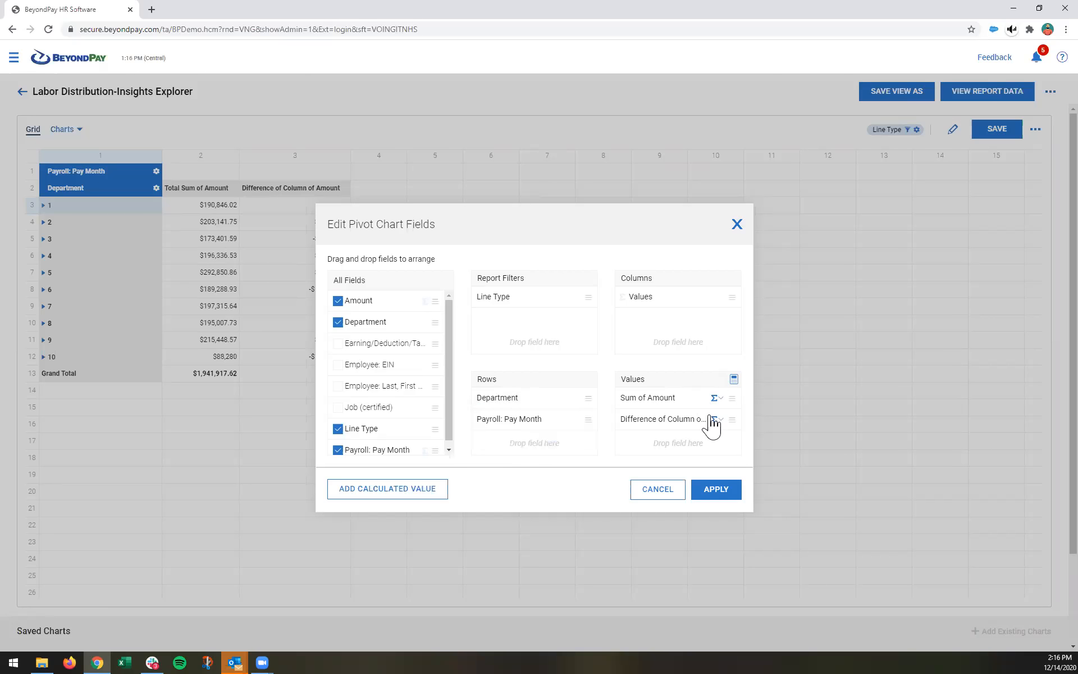
{"action": "left_click", "coordinate": [714, 492]}
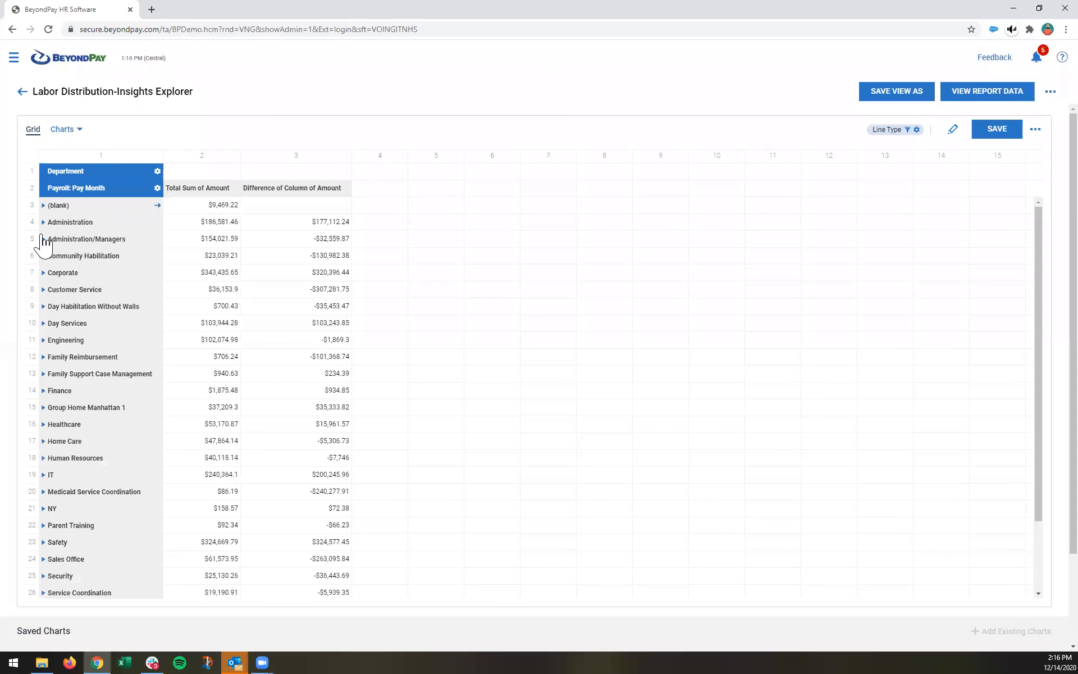
Expand the Administration department and examine its differences in Amount for pay months 2 and 3
{"action": "left_click", "coordinate": [43, 223]}
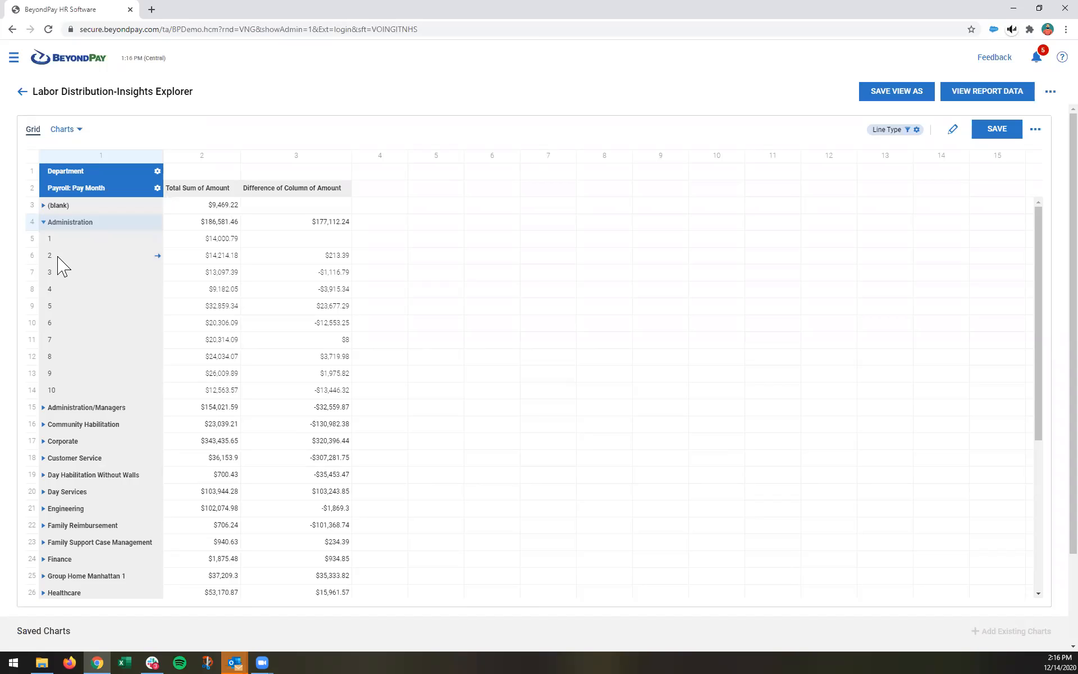
{"action": "left_click", "coordinate": [340, 258]}
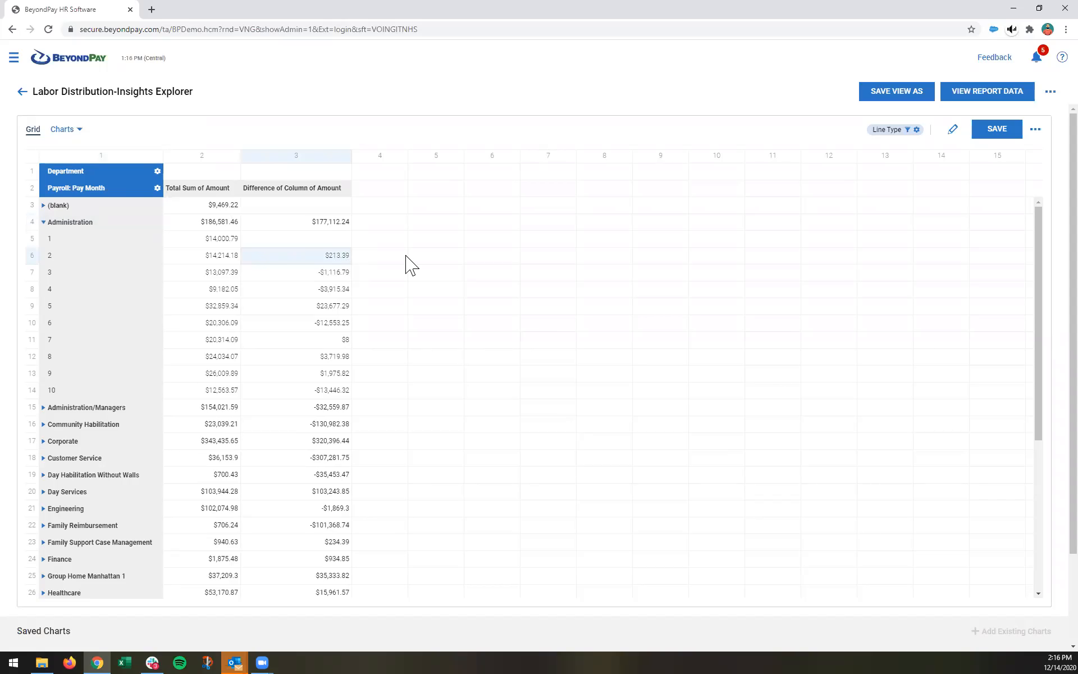
{"action": "left_click", "coordinate": [304, 272]}
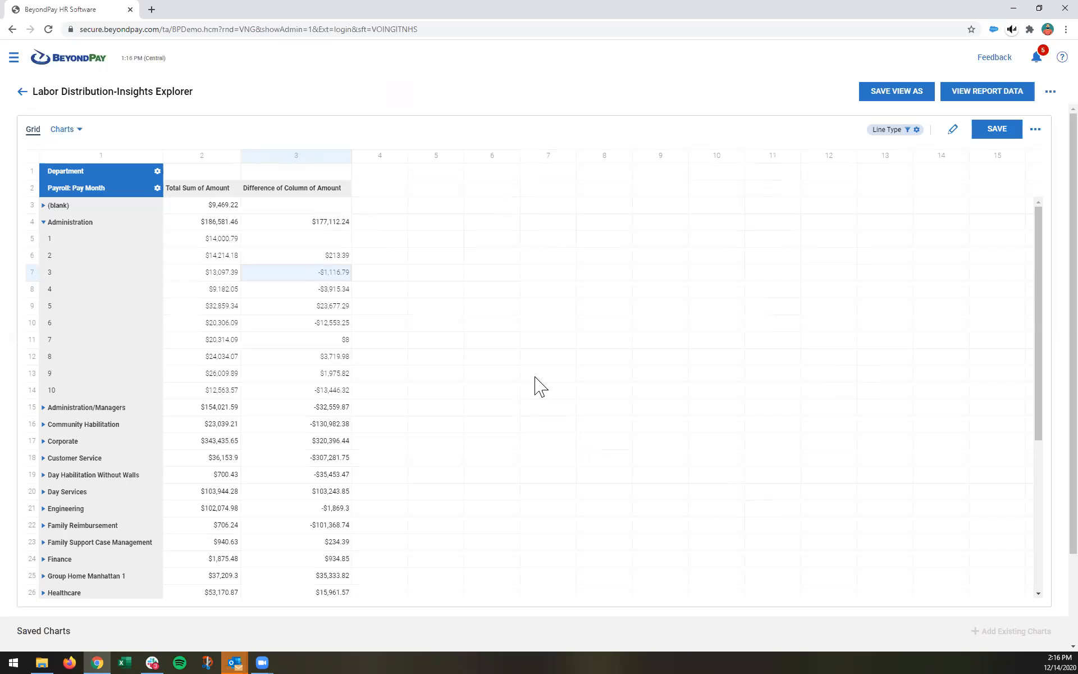
{"action": "left_click", "coordinate": [44, 224]}
{"action": "left_click", "coordinate": [44, 223]}
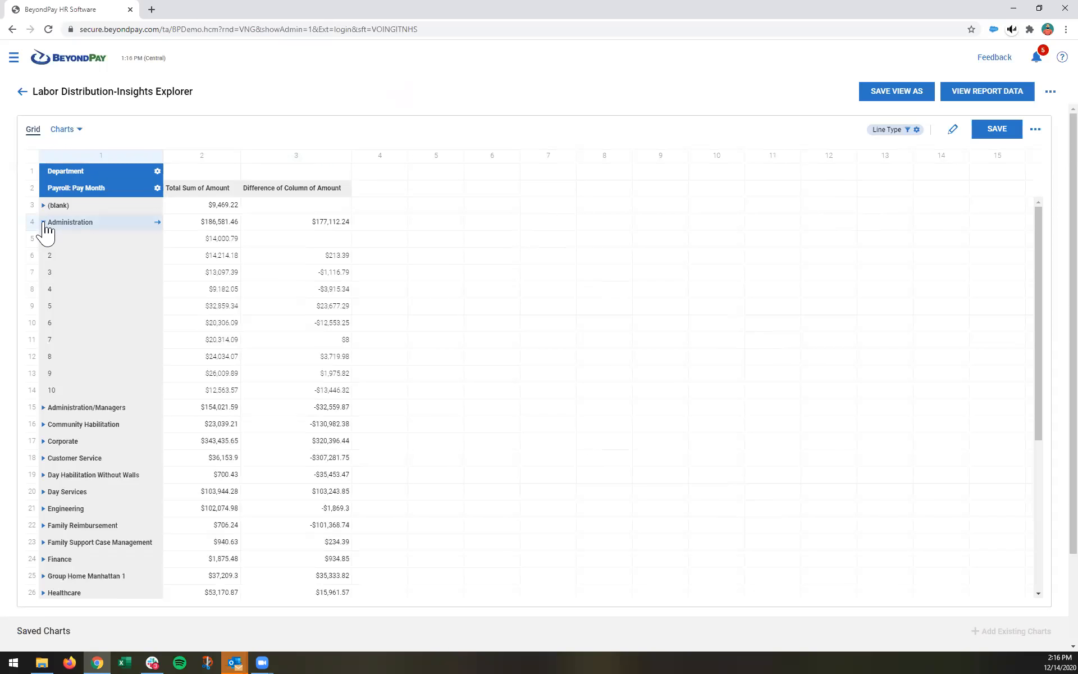
{"action": "left_click", "coordinate": [44, 223]}
{"action": "left_click", "coordinate": [43, 223]}
Change the pivot layout to Classic form, keeping grand totals and subtotals shown
{"action": "left_click", "coordinate": [1035, 129]}
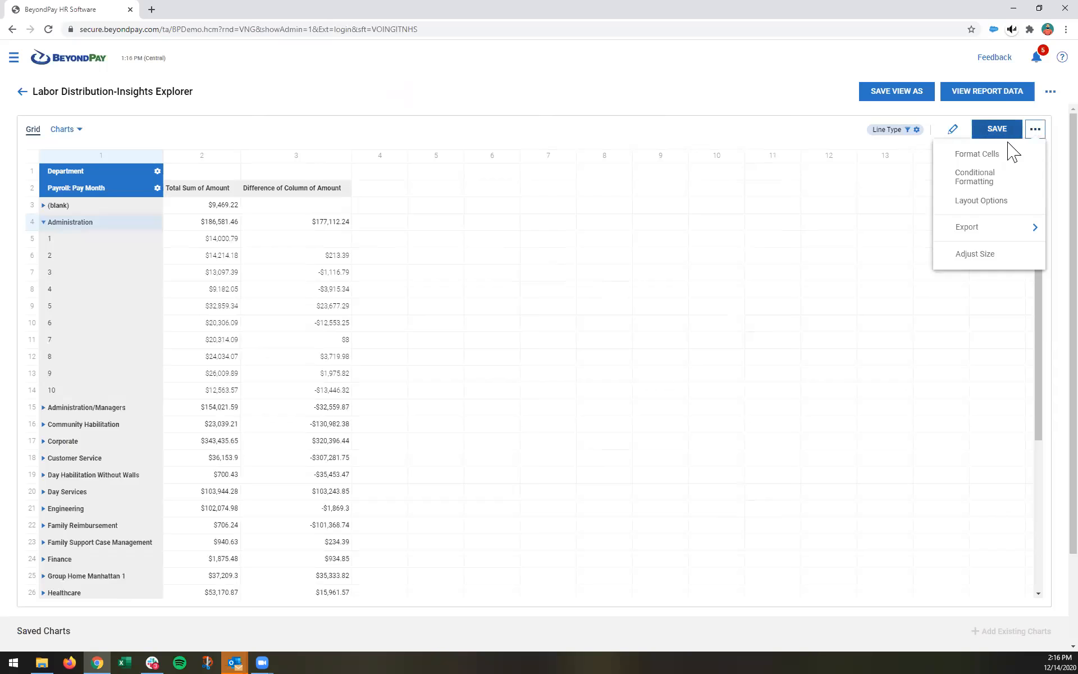
{"action": "left_click", "coordinate": [990, 202]}
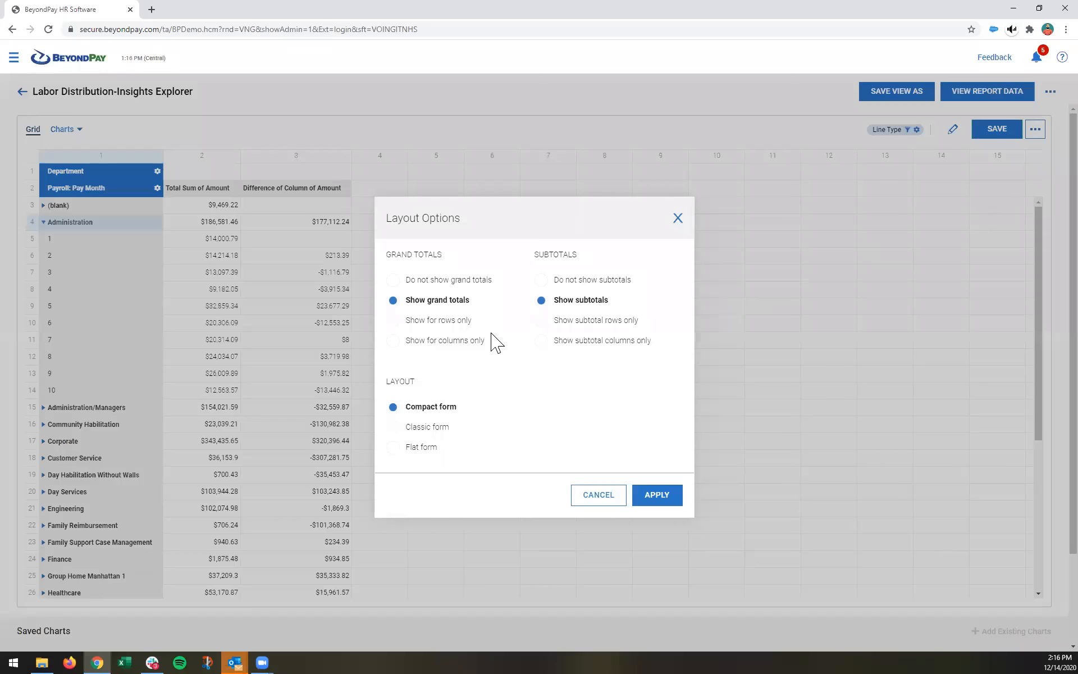
{"action": "left_click", "coordinate": [394, 427]}
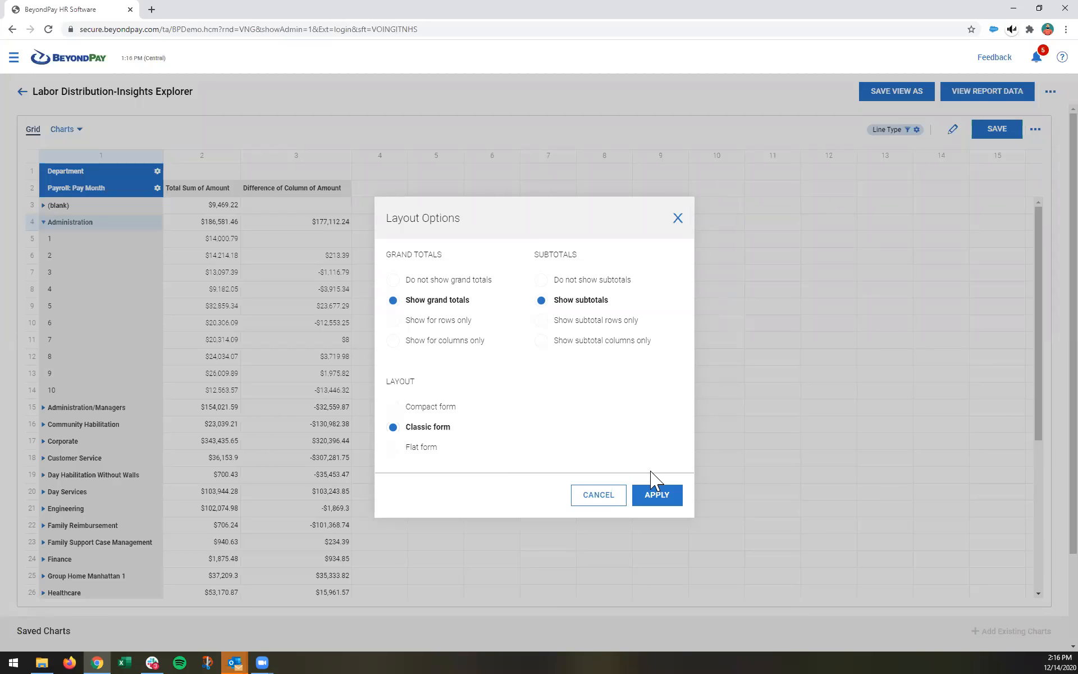
{"action": "left_click", "coordinate": [659, 496]}
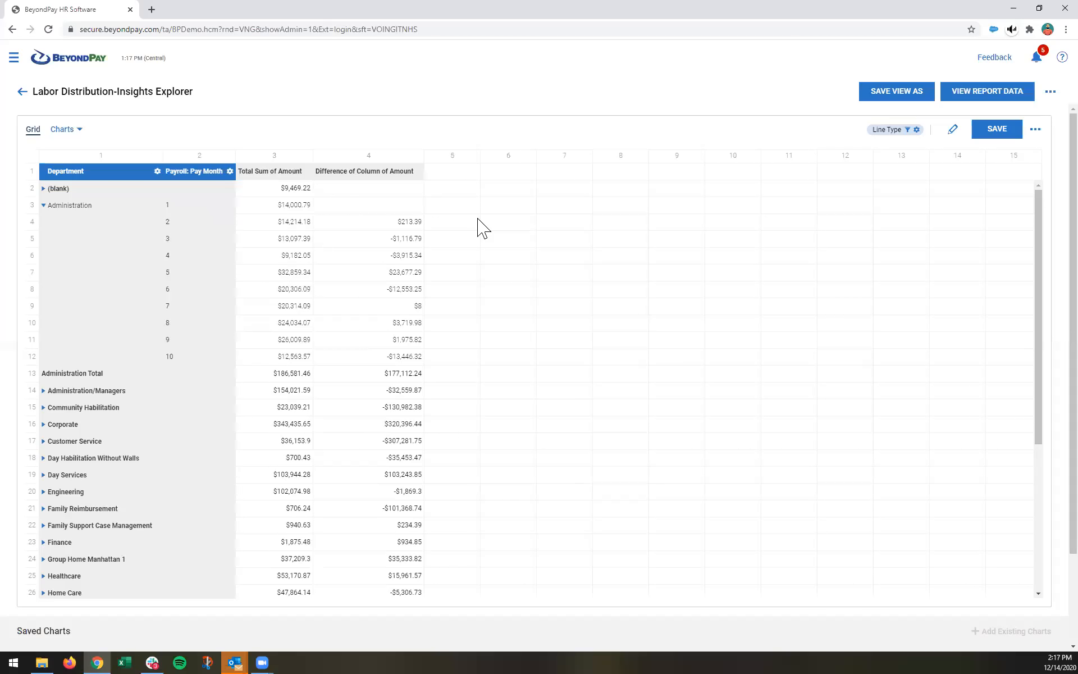
Change the pivot layout to Flat form and look through the individual Administration and Administration/Managers lines
{"action": "left_click", "coordinate": [1035, 130]}
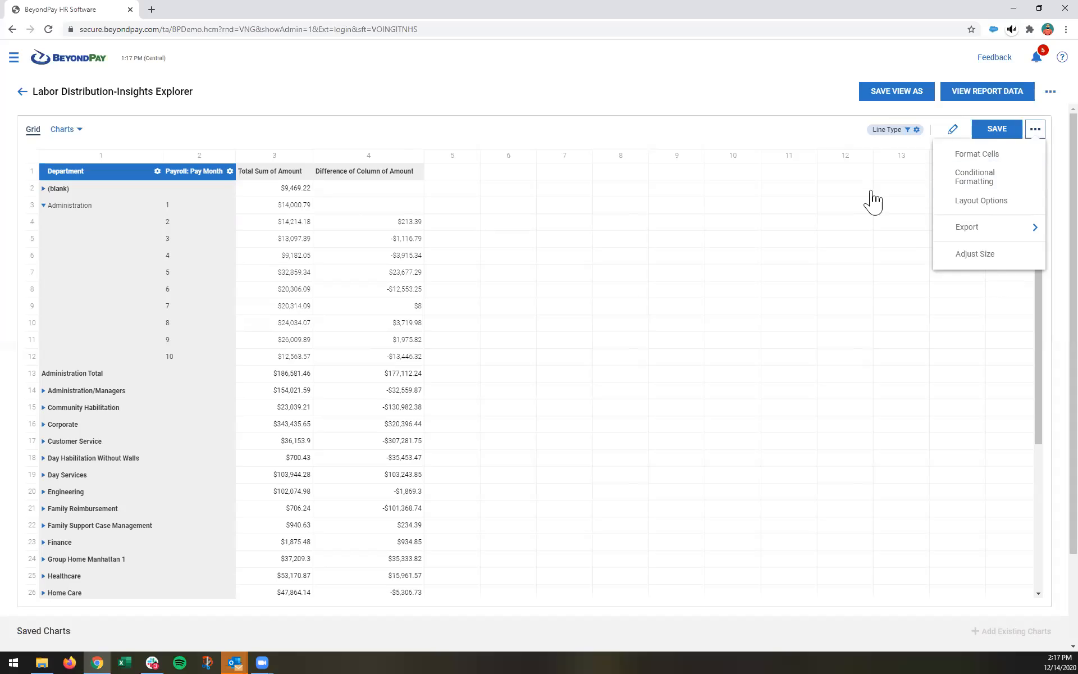
{"action": "left_click", "coordinate": [967, 204]}
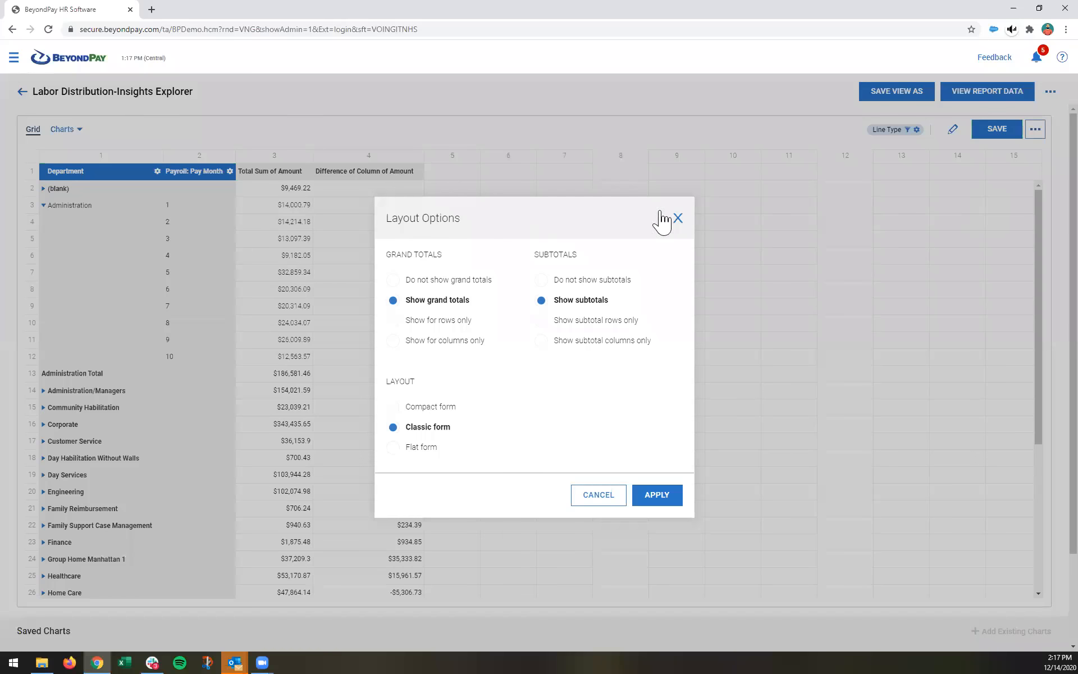
{"action": "double_click", "coordinate": [576, 143]}
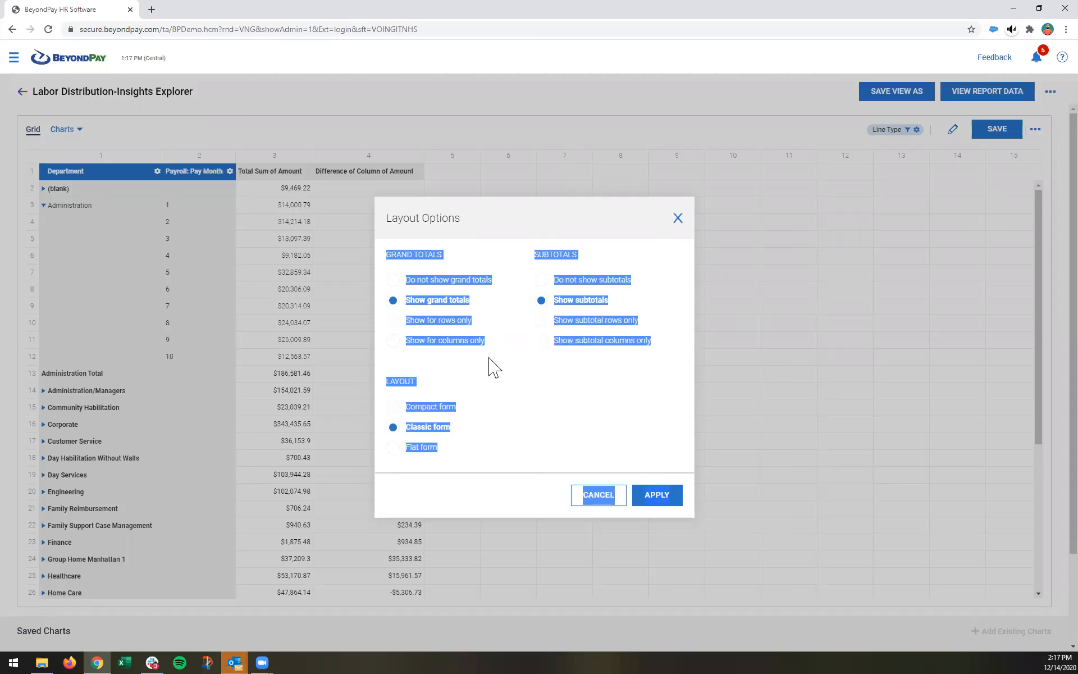
{"action": "left_click", "coordinate": [393, 449]}
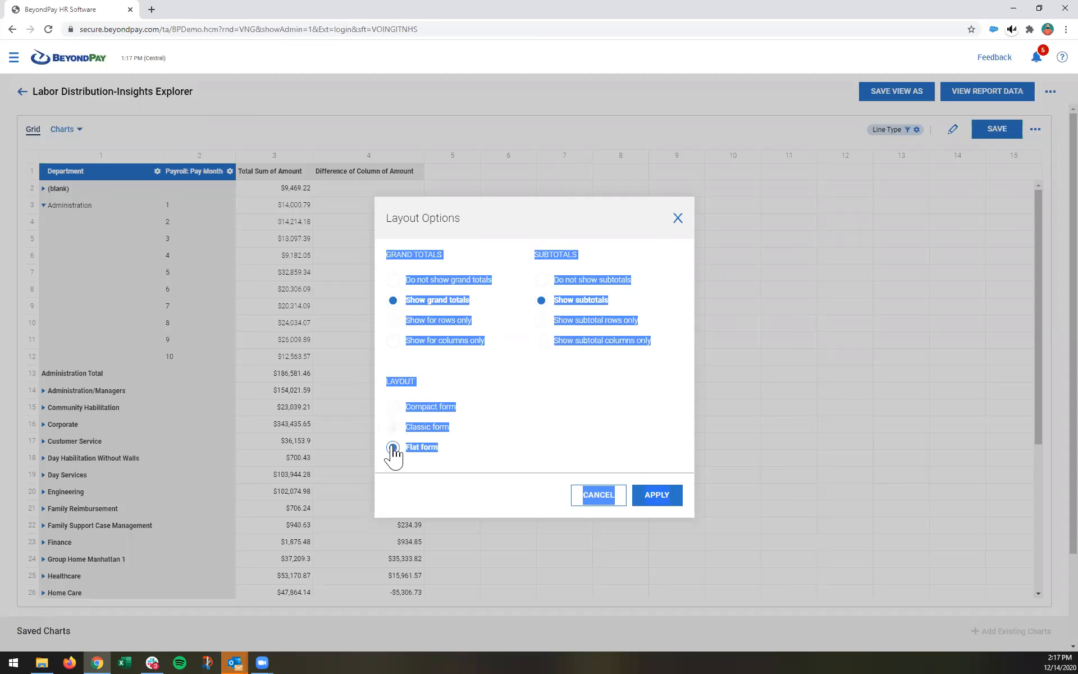
{"action": "left_click", "coordinate": [657, 496]}
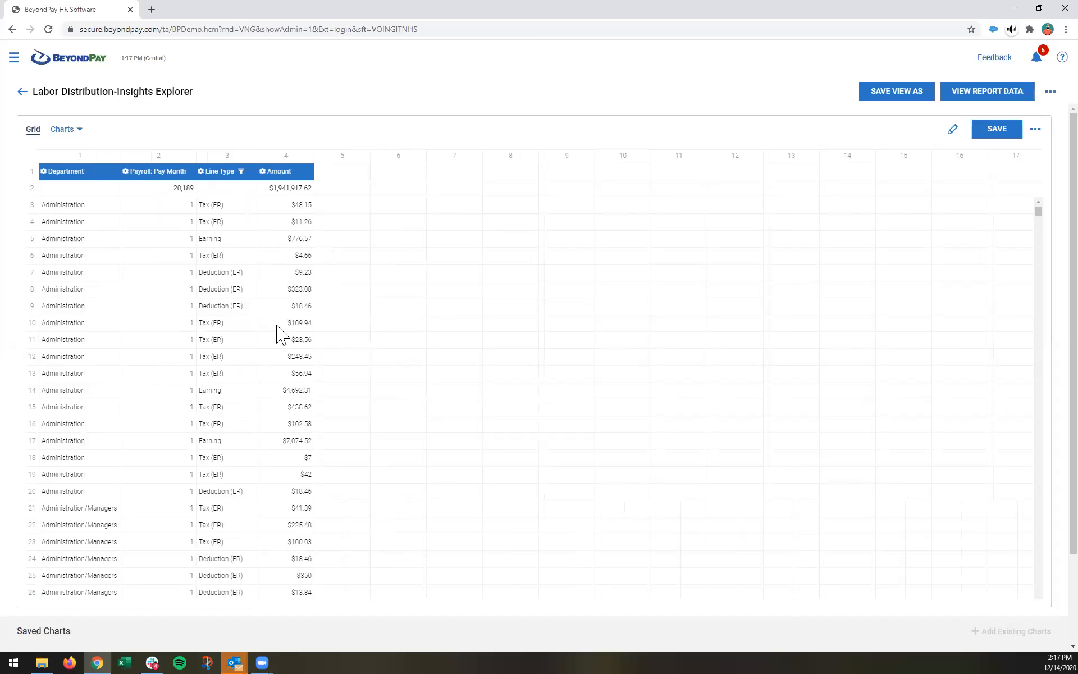
{"action": "scroll", "coordinate": [115, 379], "scroll_direction": "down", "scroll_amount": 5}
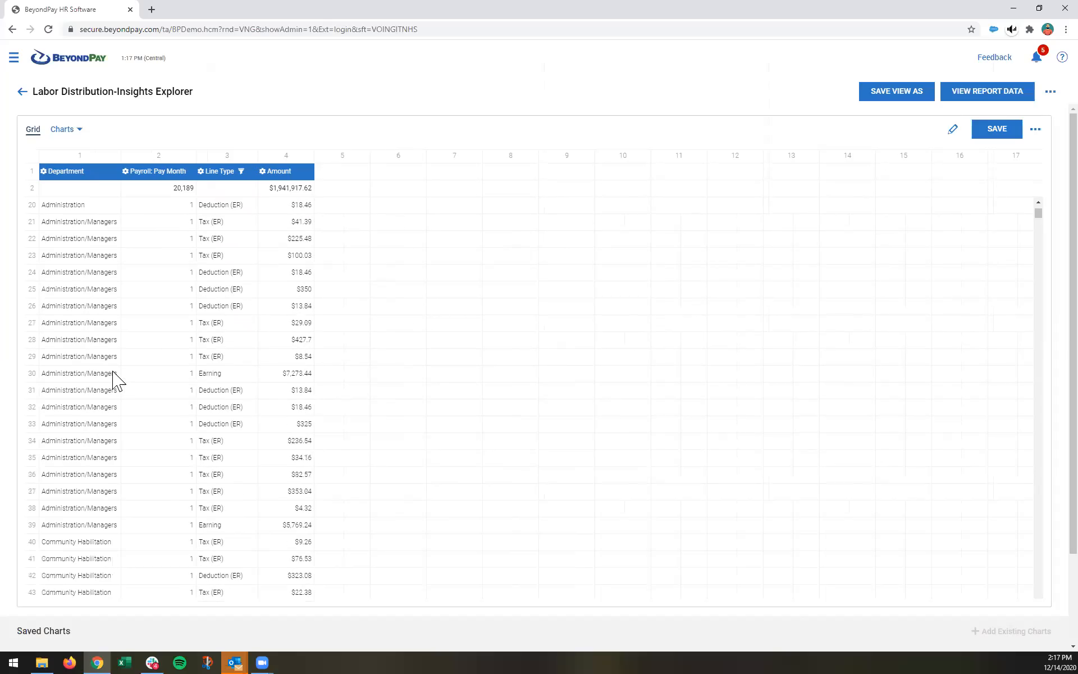
{"action": "scroll", "coordinate": [116, 380], "scroll_direction": "down", "scroll_amount": 6}
{"action": "scroll", "coordinate": [119, 388], "scroll_direction": "up", "scroll_amount": 11}
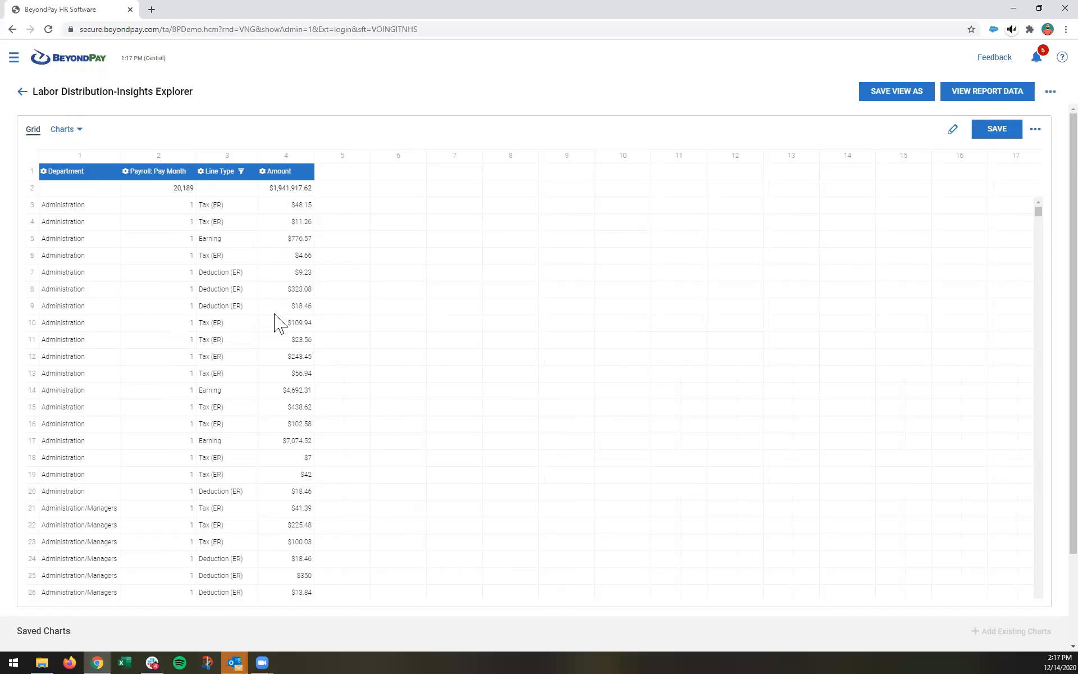
Return the pivot layout to Compact form
{"action": "left_click", "coordinate": [1036, 130]}
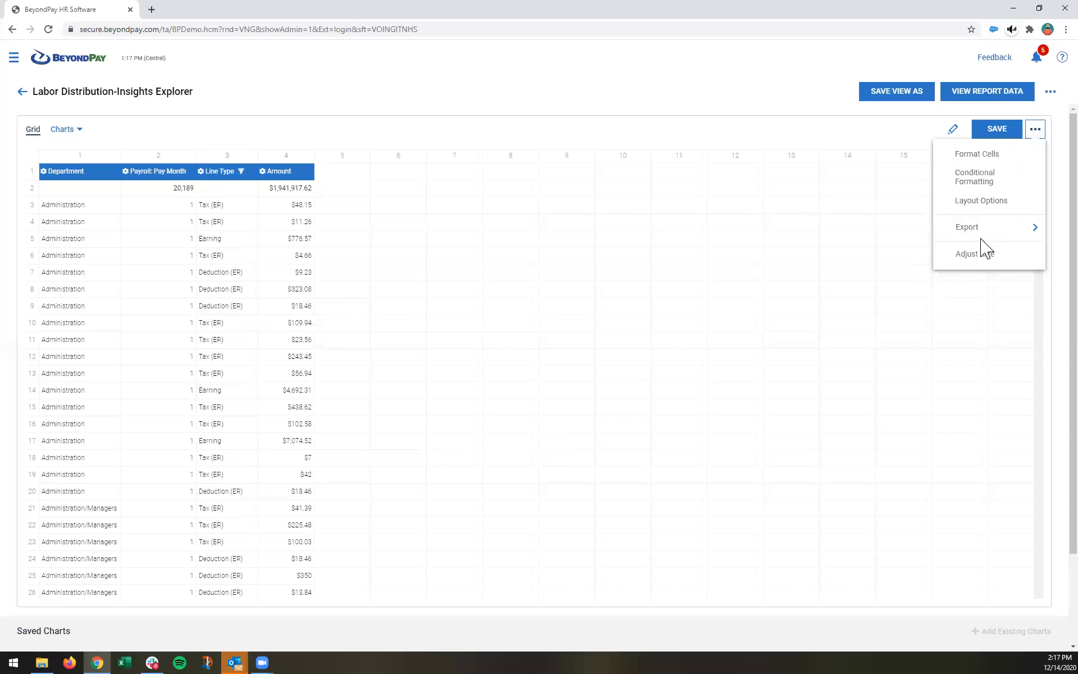
{"action": "left_click", "coordinate": [971, 202]}
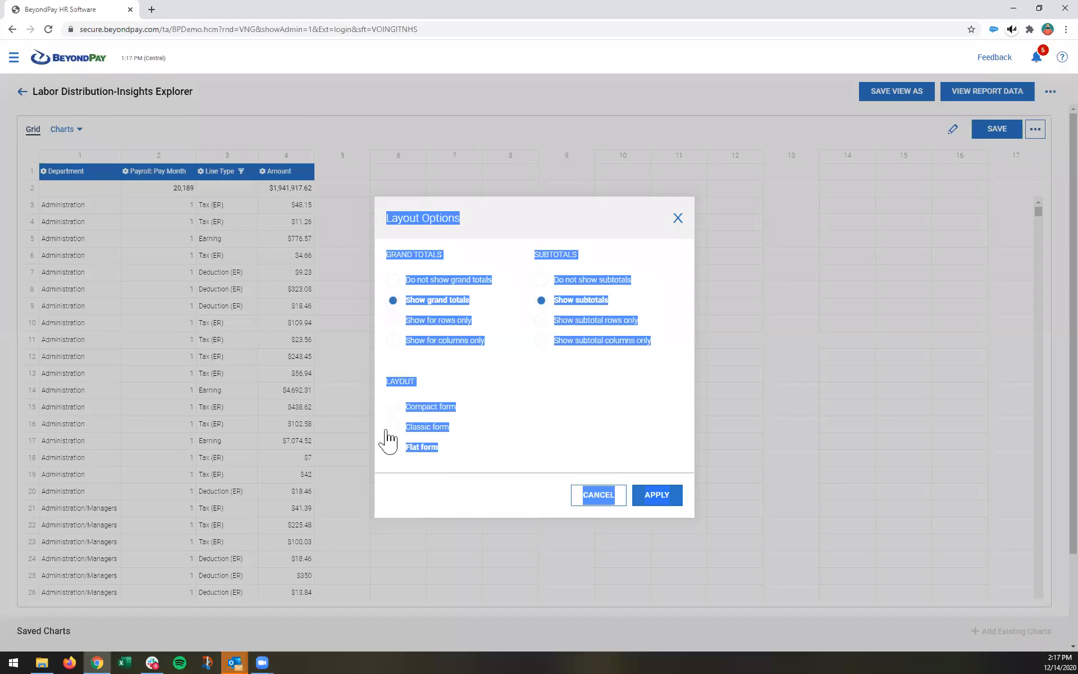
{"action": "left_click", "coordinate": [396, 408]}
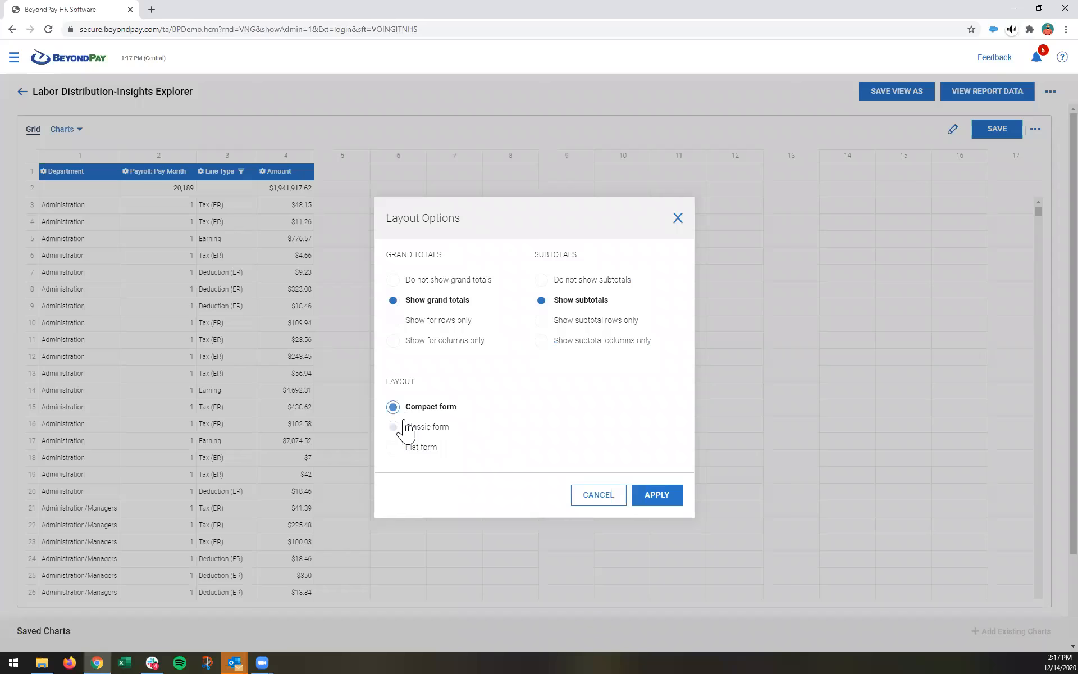
{"action": "left_click", "coordinate": [657, 496]}
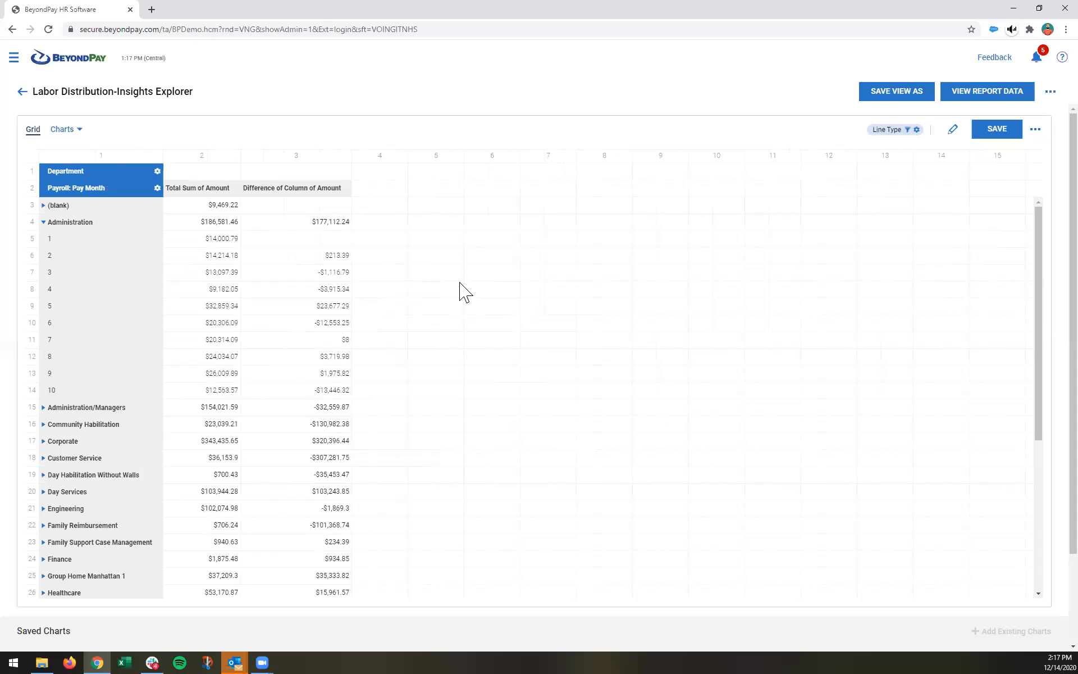
{"action": "left_click", "coordinate": [633, 291]}
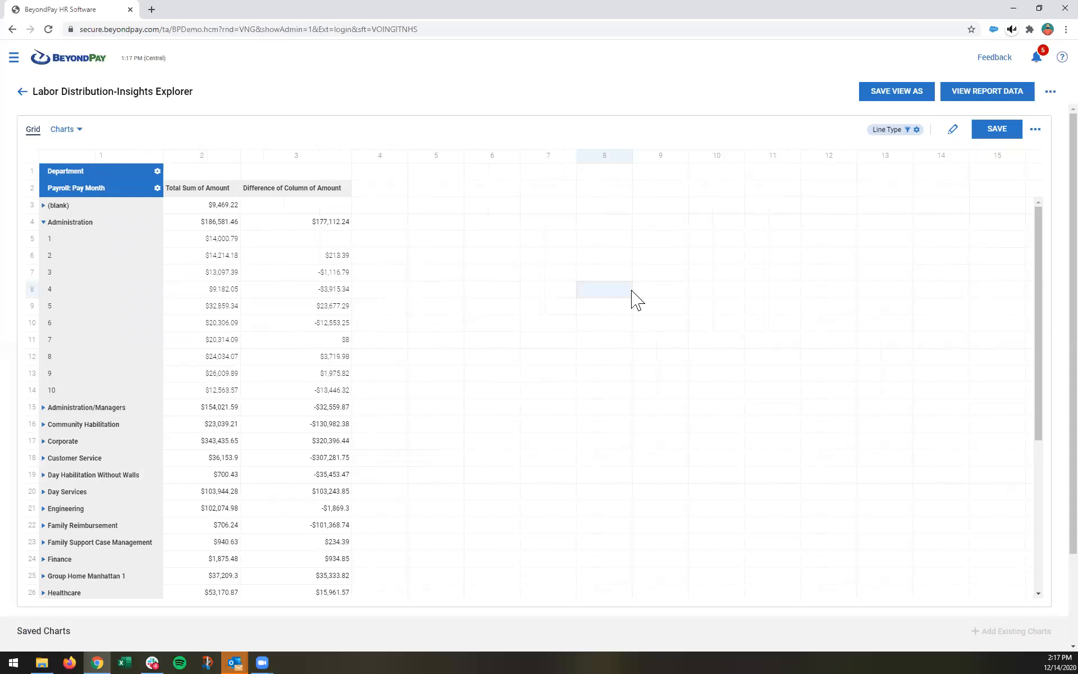
{"action": "left_click", "coordinate": [100, 192]}
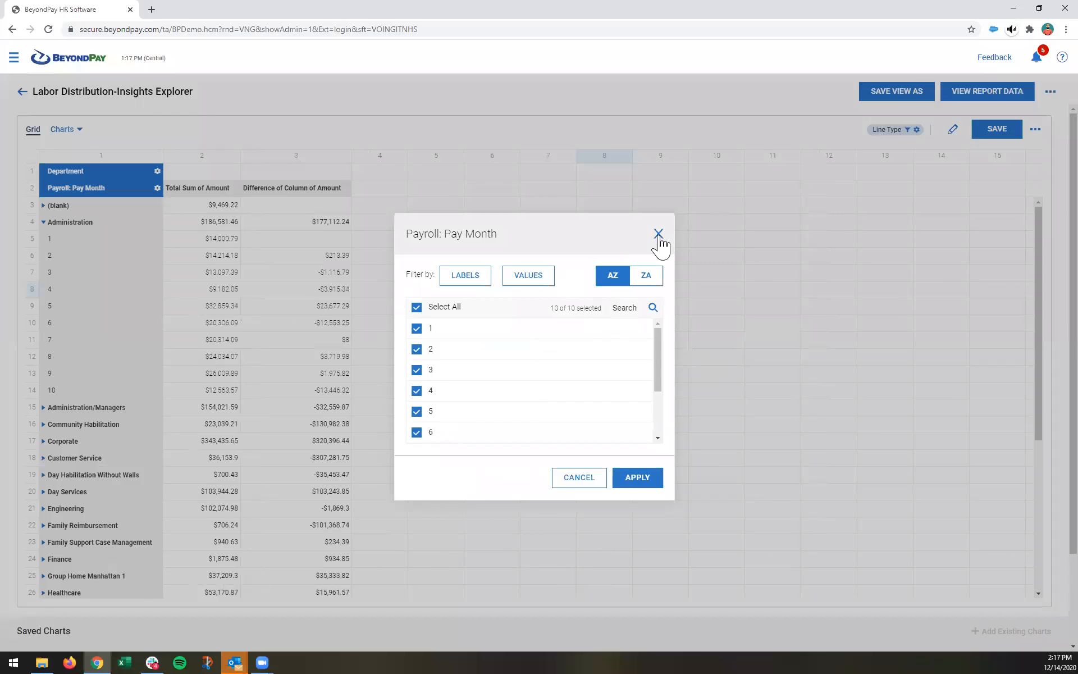
{"action": "left_click", "coordinate": [778, 200]}
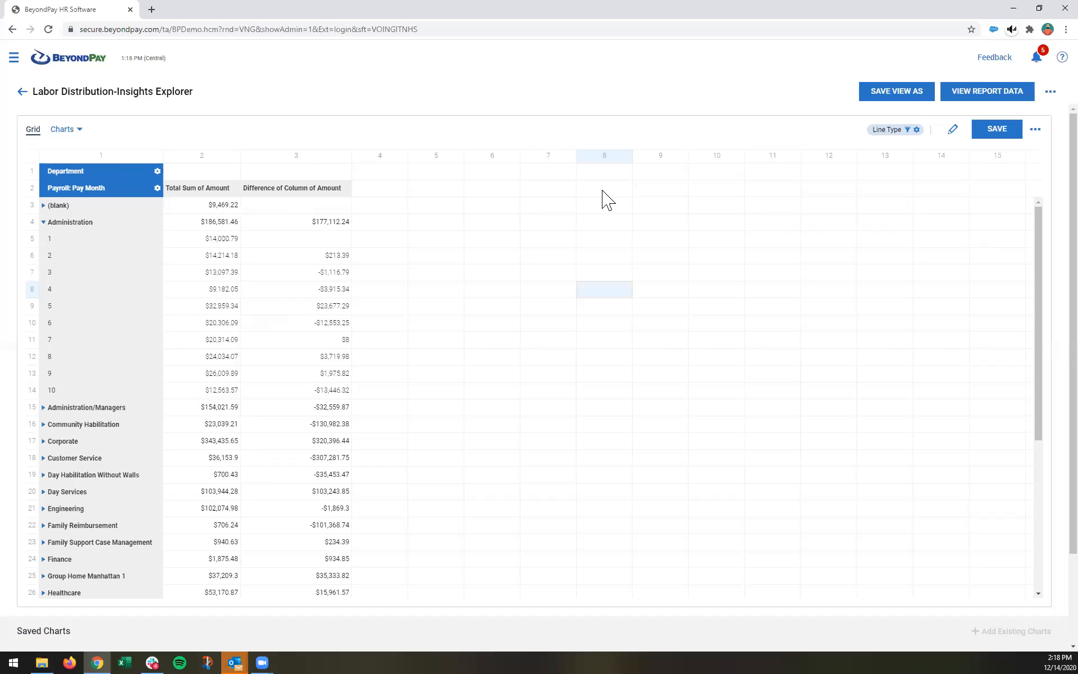
Reorder the pivot values so Difference of Column of Amount comes before Sum of Amount, and apply the change
{"action": "left_click", "coordinate": [953, 130]}
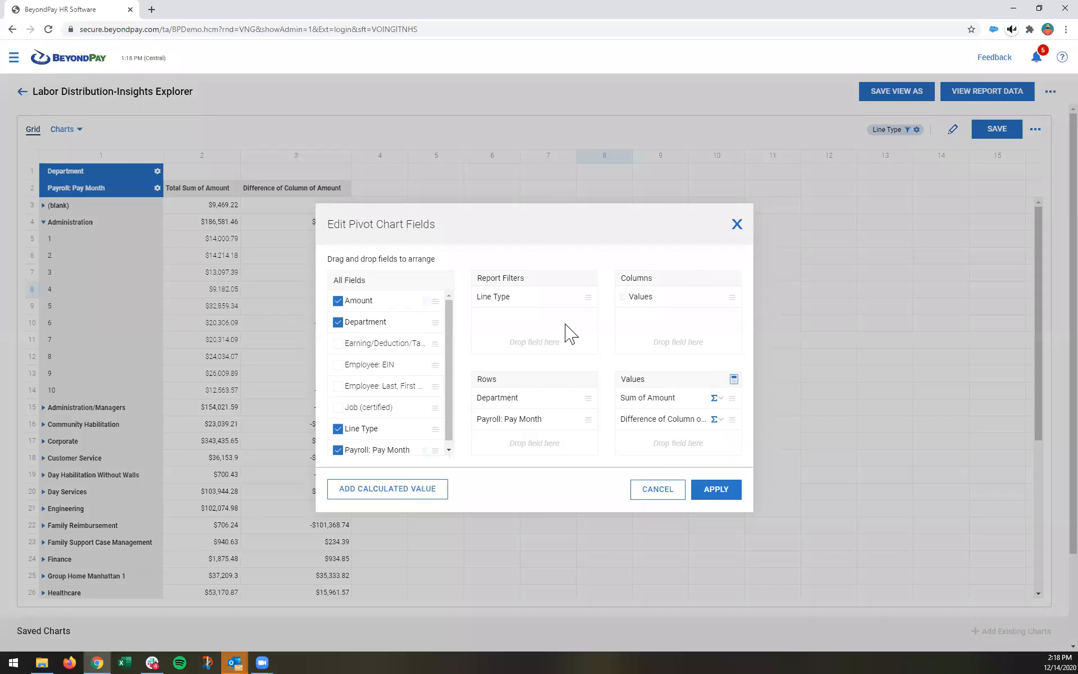
{"action": "left_click_drag", "start_coordinate": [658, 398], "coordinate": [660, 444]}
{"action": "left_click", "coordinate": [717, 491]}
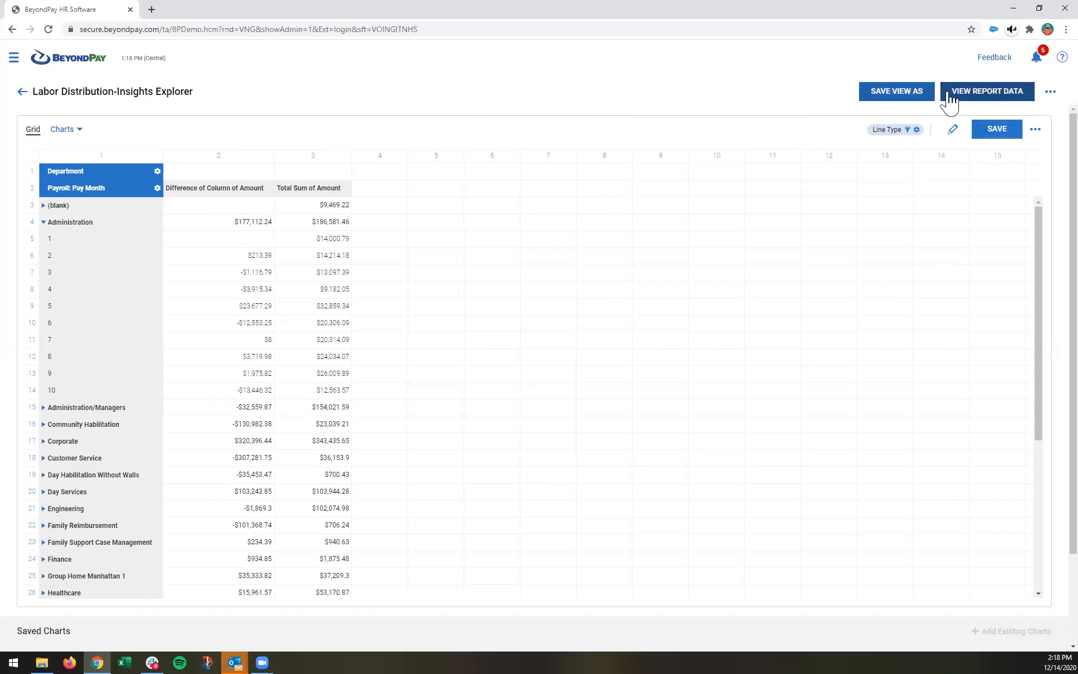
From the report data, build a new pivot with Job (certified) as rows, Sum of Amount as values and Earning/Deduction/Tax Name as report filter
{"action": "left_click", "coordinate": [982, 97]}
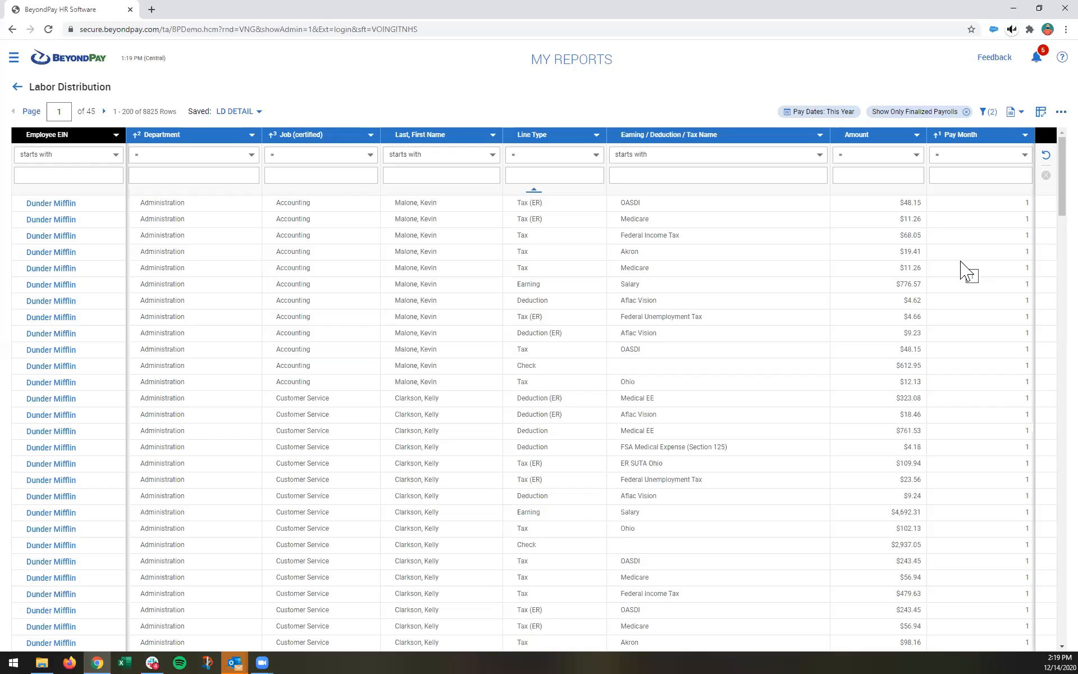
{"action": "left_click", "coordinate": [1042, 113]}
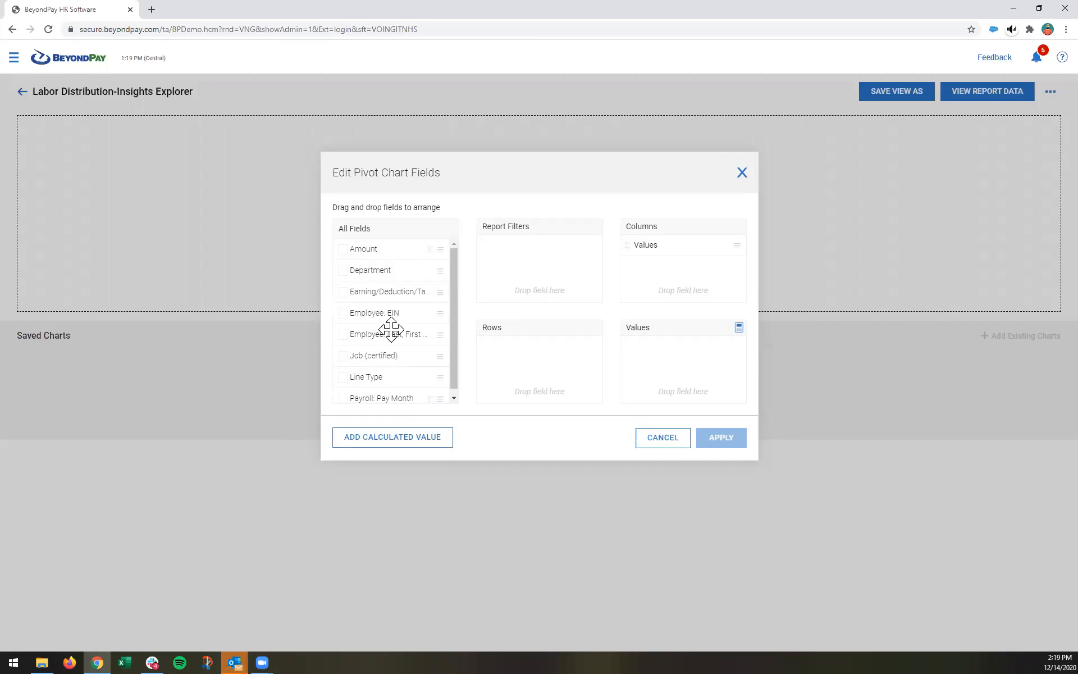
{"action": "left_click_drag", "start_coordinate": [361, 355], "coordinate": [521, 377]}
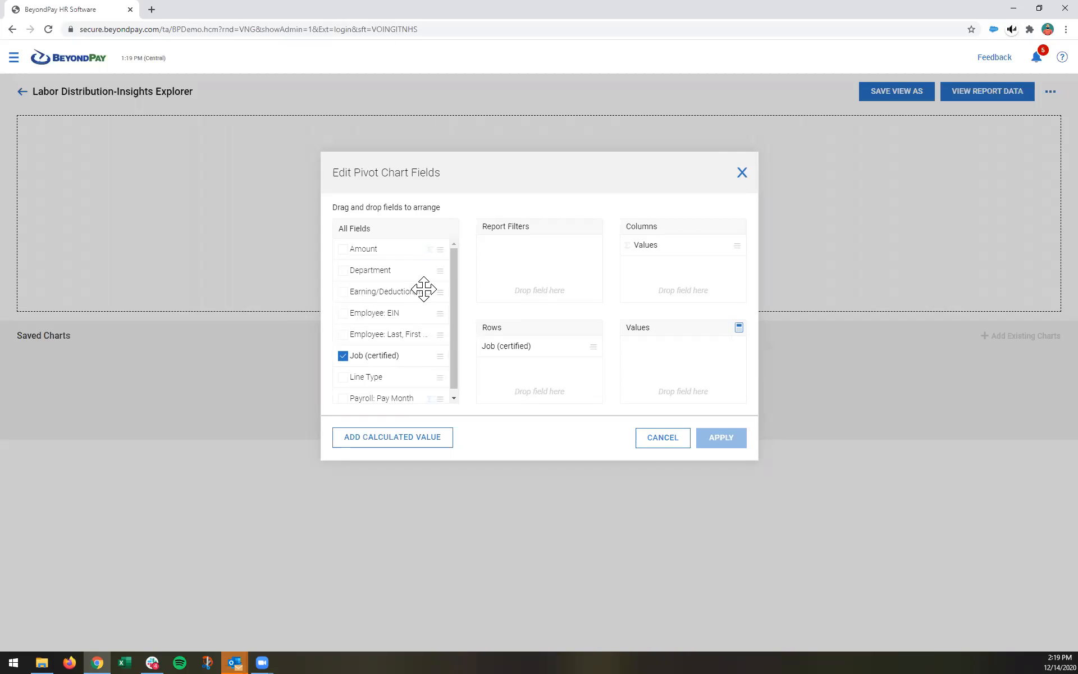
{"action": "left_click_drag", "start_coordinate": [364, 249], "coordinate": [651, 365]}
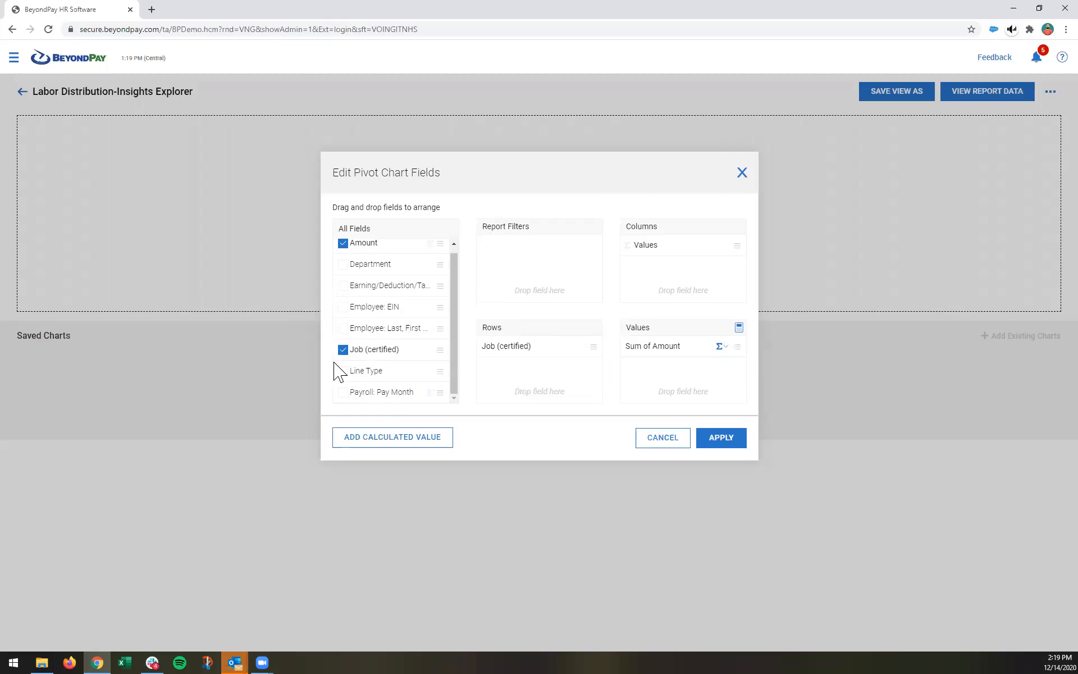
{"action": "left_click_drag", "start_coordinate": [415, 284], "coordinate": [524, 255]}
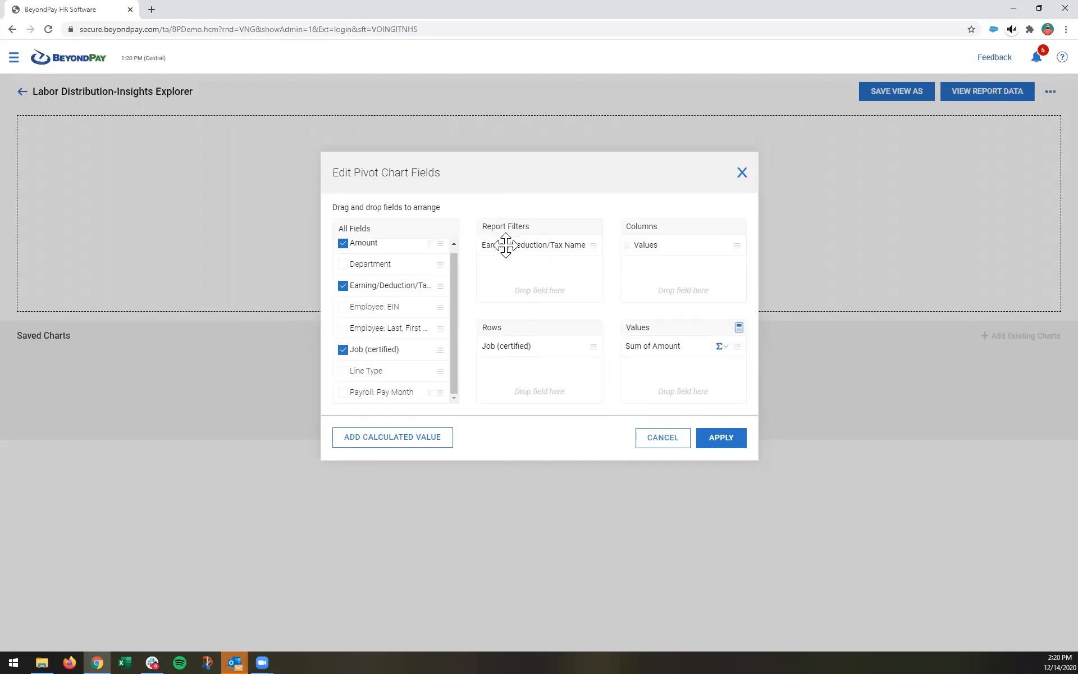
{"action": "left_click", "coordinate": [716, 444]}
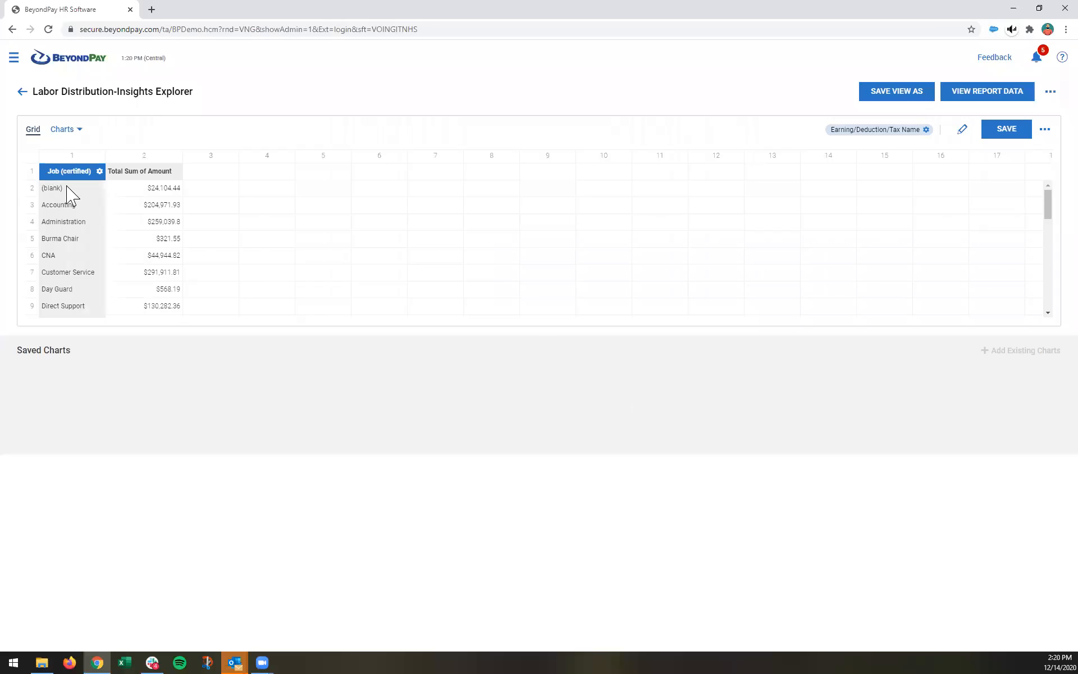
Filter the pivot by Earning/Deduction/Tax Name so that only 403b is included, and apply the filter
{"action": "left_click", "coordinate": [927, 130]}
{"action": "left_click", "coordinate": [422, 207]}
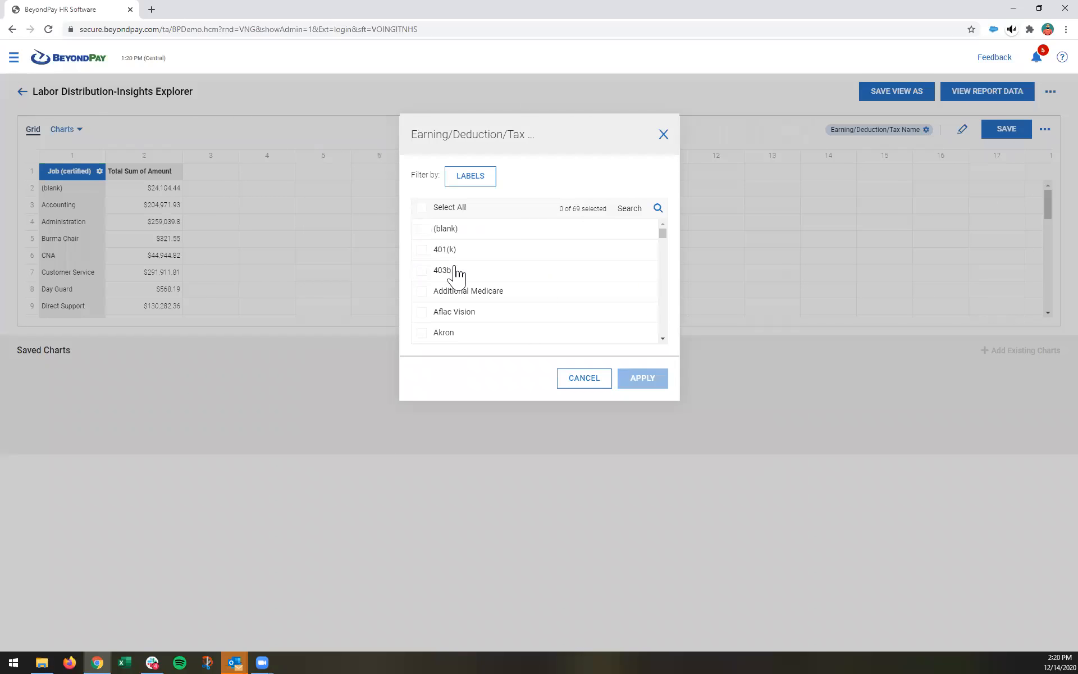
{"action": "scroll", "coordinate": [456, 274], "scroll_direction": "down", "scroll_amount": 15}
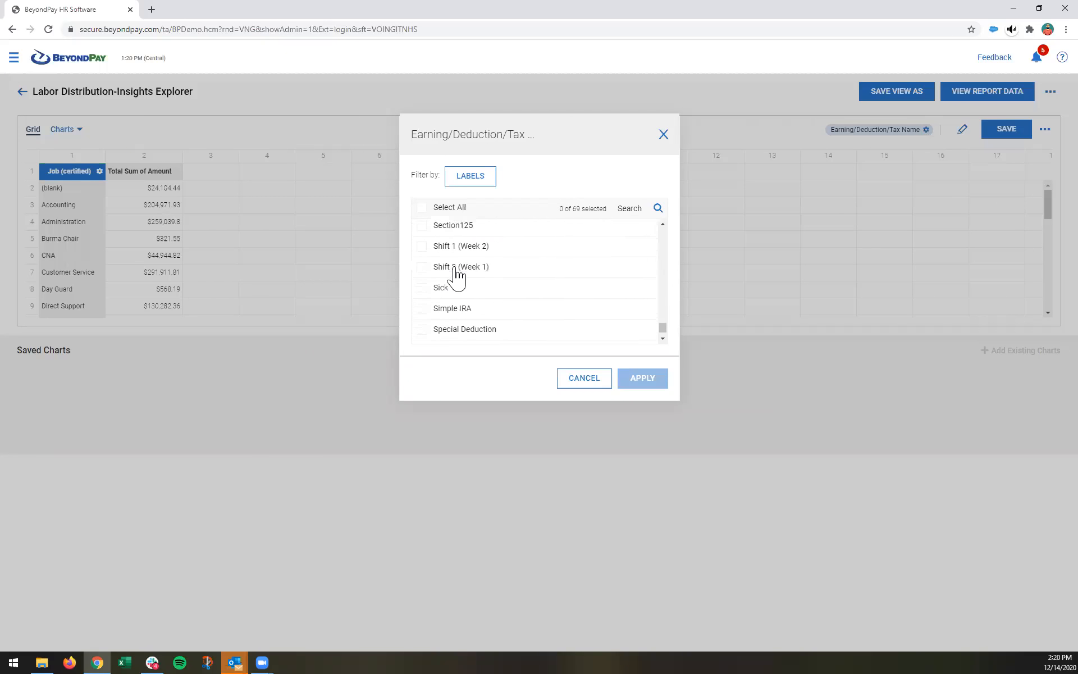
{"action": "scroll", "coordinate": [457, 275], "scroll_direction": "up", "scroll_amount": 2}
{"action": "scroll", "coordinate": [459, 274], "scroll_direction": "down", "scroll_amount": 3}
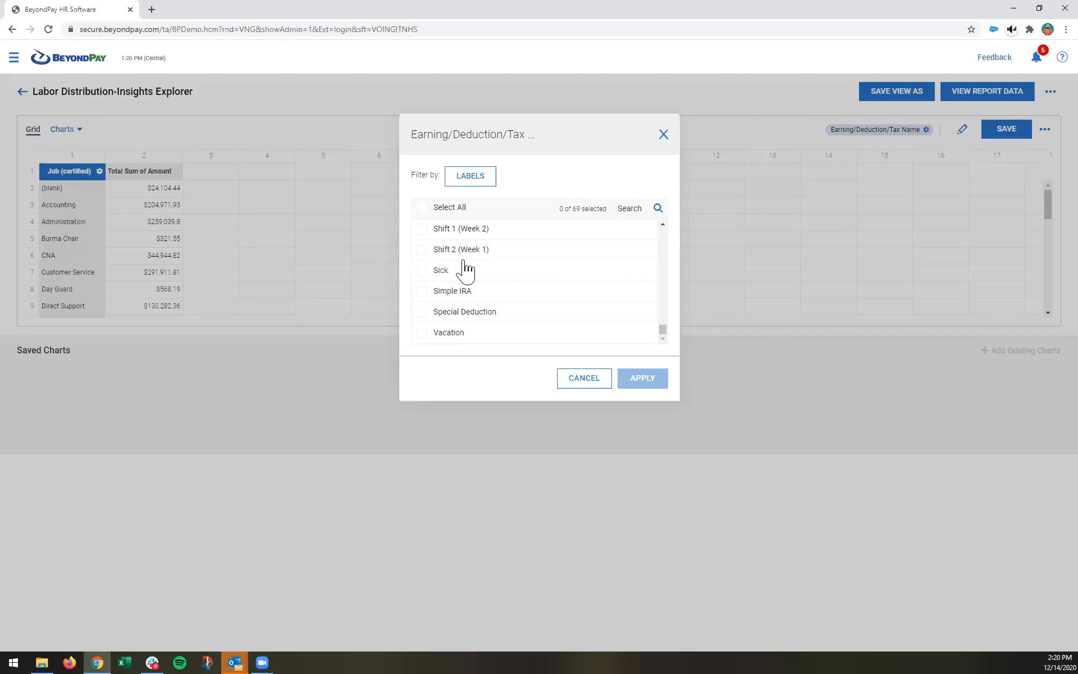
{"action": "scroll", "coordinate": [465, 271], "scroll_direction": "up", "scroll_amount": 20}
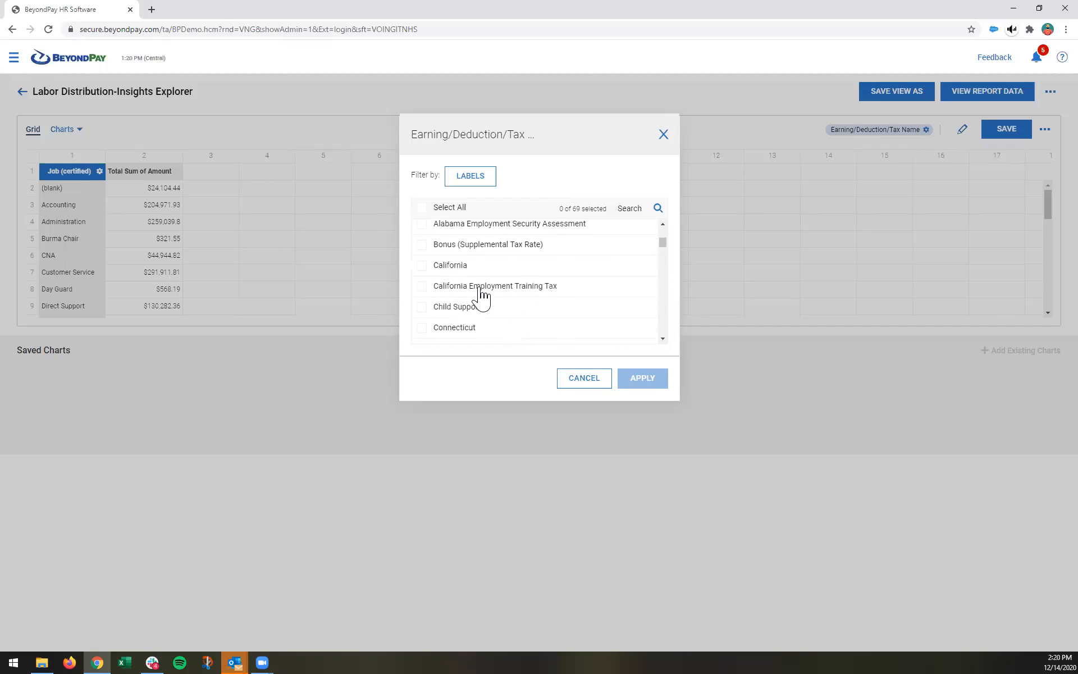
{"action": "scroll", "coordinate": [482, 298], "scroll_direction": "up", "scroll_amount": 4}
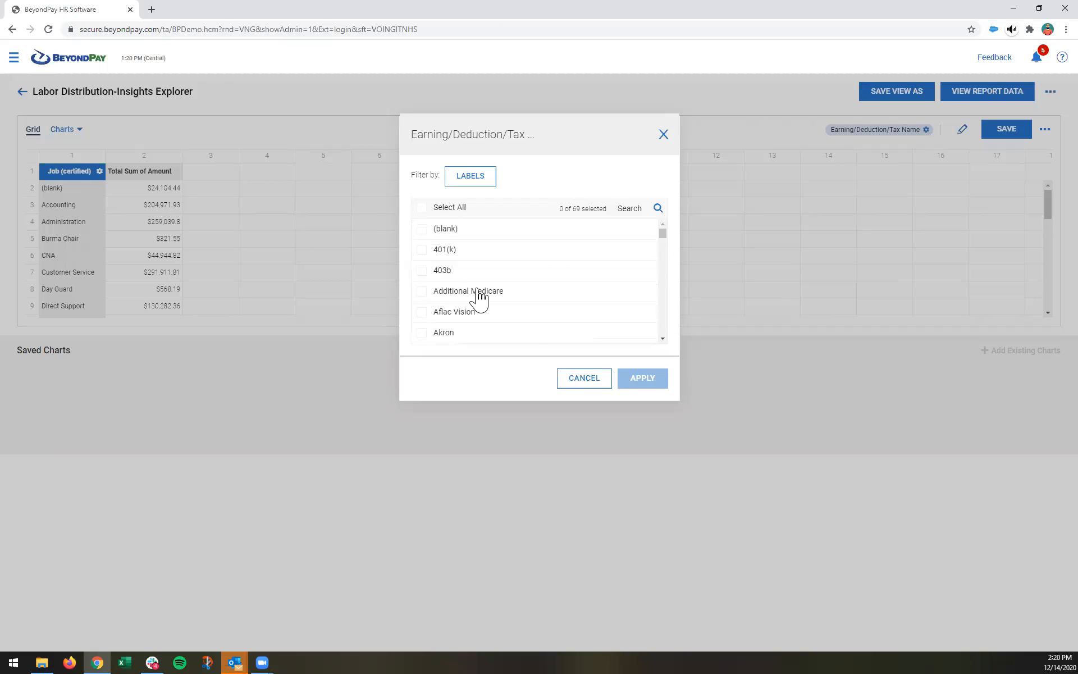
{"action": "left_click", "coordinate": [421, 271]}
{"action": "left_click", "coordinate": [643, 378]}
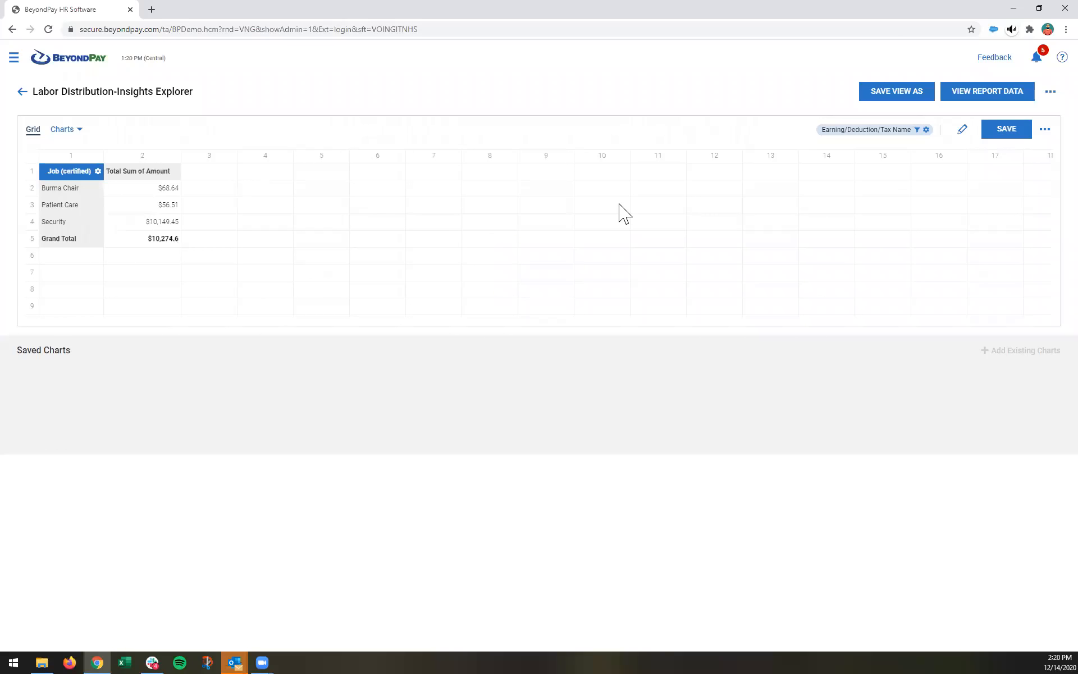
Replace Job (certified) with Employee: Last, First Name as the pivot's row field and apply the change
{"action": "left_click", "coordinate": [963, 130]}
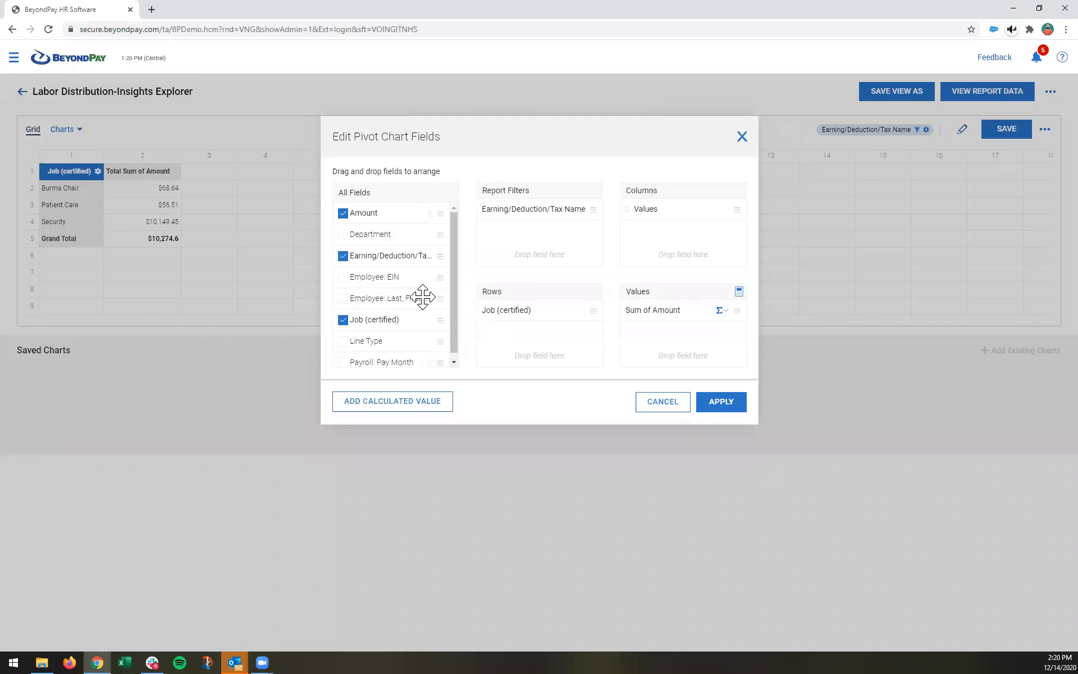
{"action": "mouse_move", "coordinate": [393, 320]}
{"action": "left_mouse_down"}
{"action": "mouse_move", "coordinate": [350, 275]}
{"action": "mouse_move", "coordinate": [538, 337]}
{"action": "left_mouse_up"}
{"action": "left_click", "coordinate": [726, 407]}
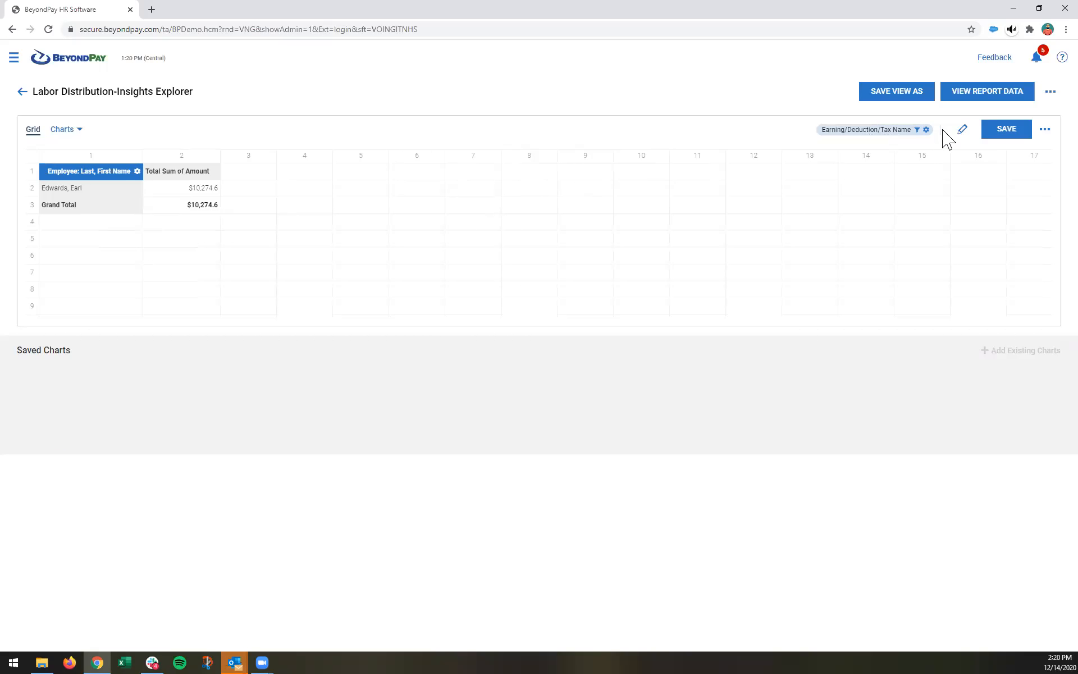
Add Department above the employee name in Rows, move Earning/Deduction/Tax Name from Report Filters to the end of Rows, and apply
{"action": "left_click", "coordinate": [963, 133]}
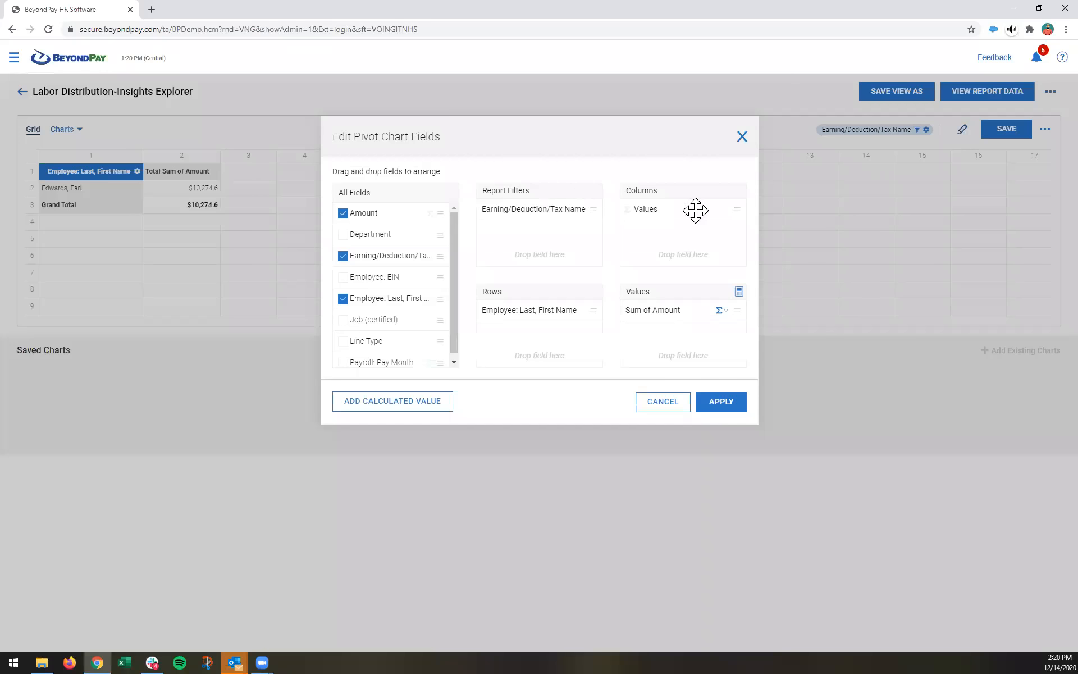
{"action": "left_click_drag", "start_coordinate": [384, 245], "coordinate": [505, 309]}
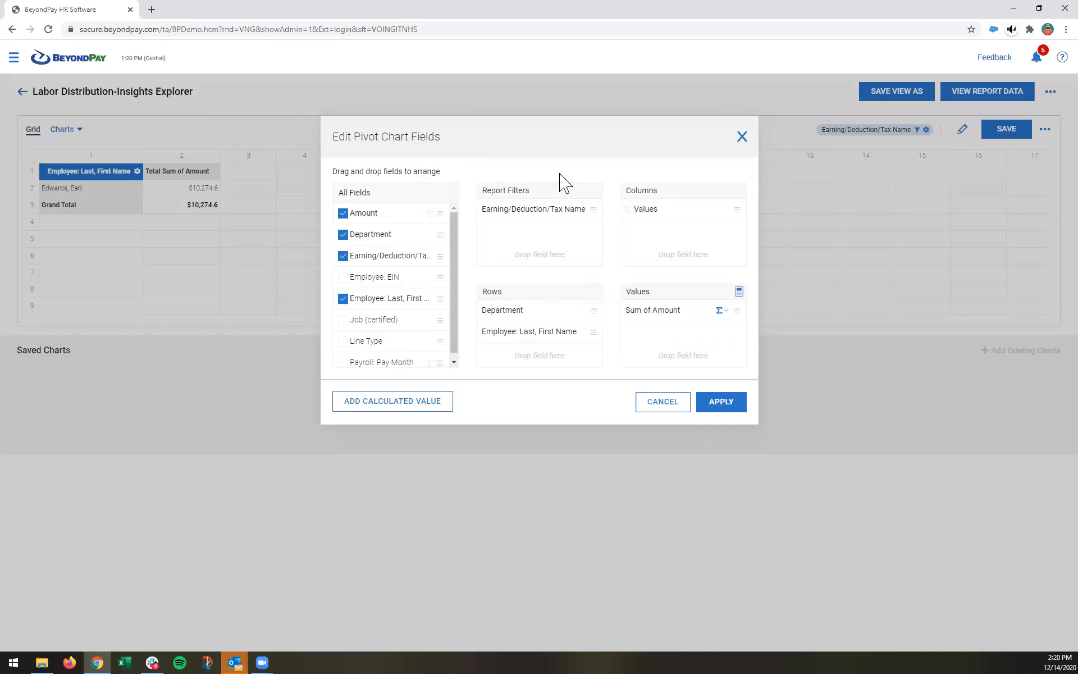
{"action": "left_click_drag", "start_coordinate": [534, 209], "coordinate": [530, 364]}
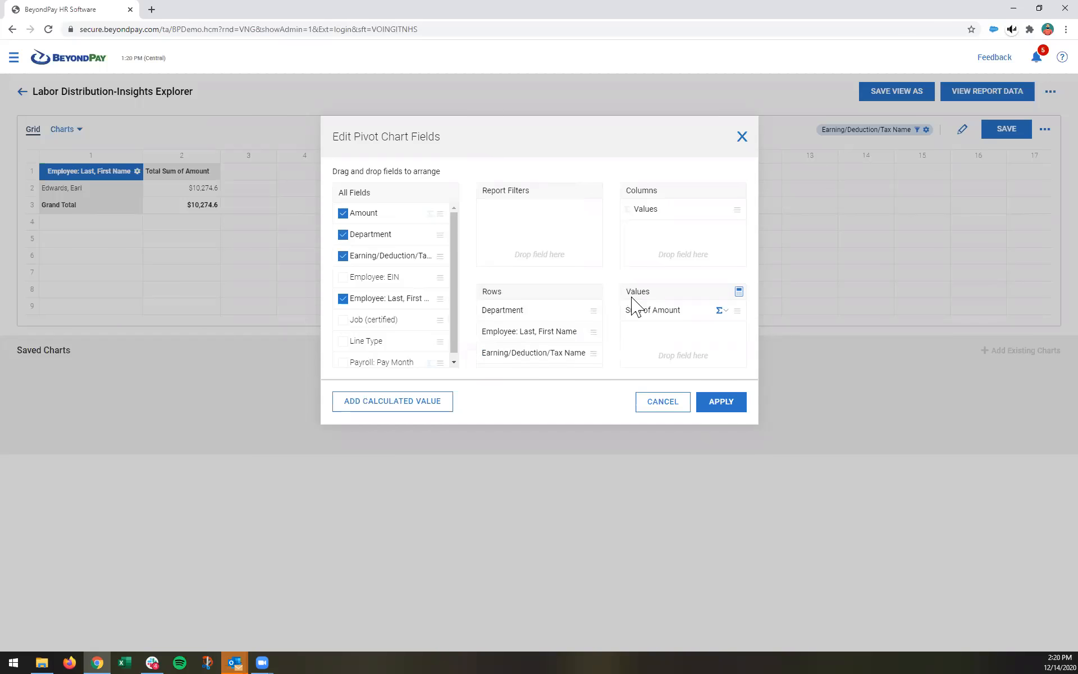
{"action": "left_click", "coordinate": [718, 406]}
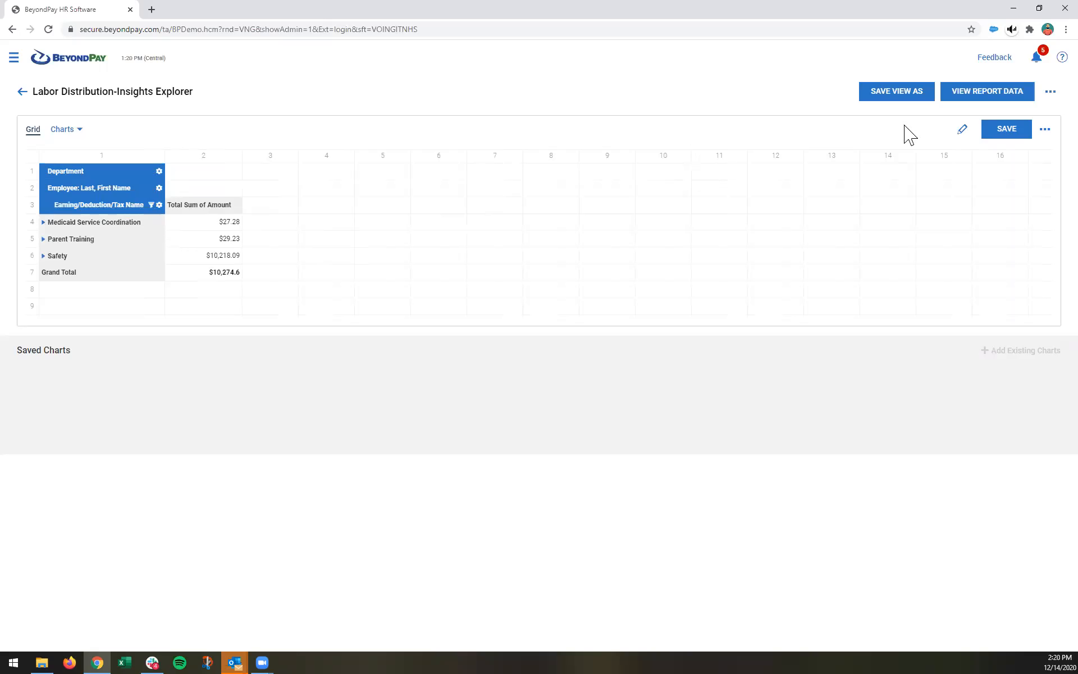
Include all Earning/Deduction/Tax Name items in the pivot again and apply the filter
{"action": "left_click", "coordinate": [160, 206]}
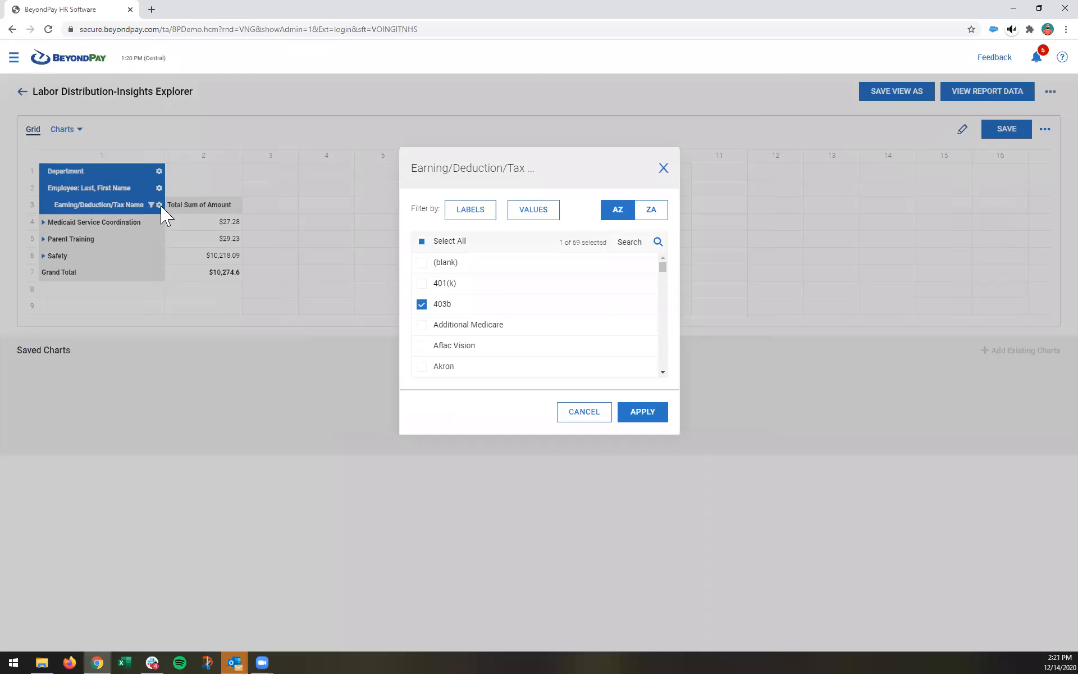
{"action": "left_click", "coordinate": [422, 242]}
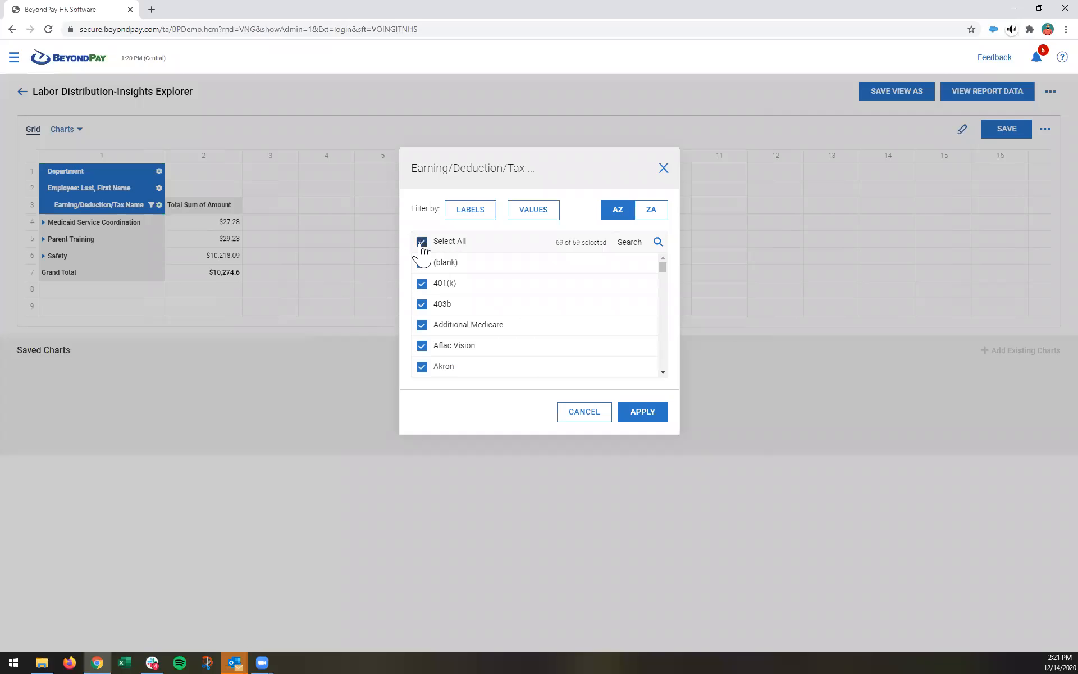
{"action": "left_click", "coordinate": [642, 413]}
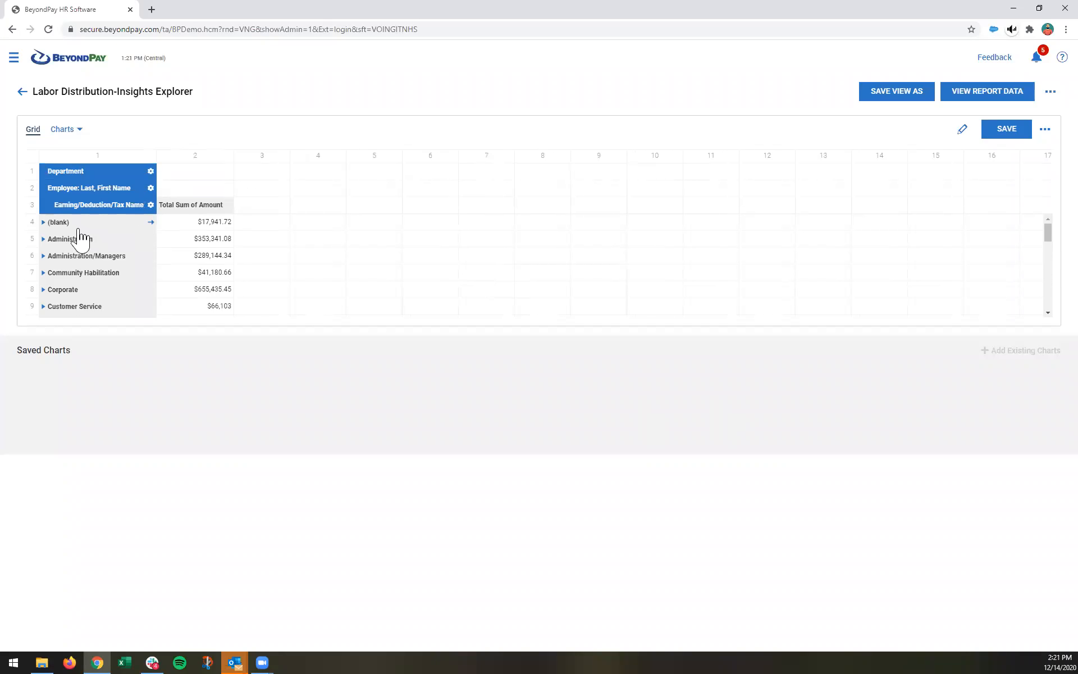
Expand the Administration department and its first employee, and look through that employee's earning, deduction and tax amounts
{"action": "left_click", "coordinate": [43, 239]}
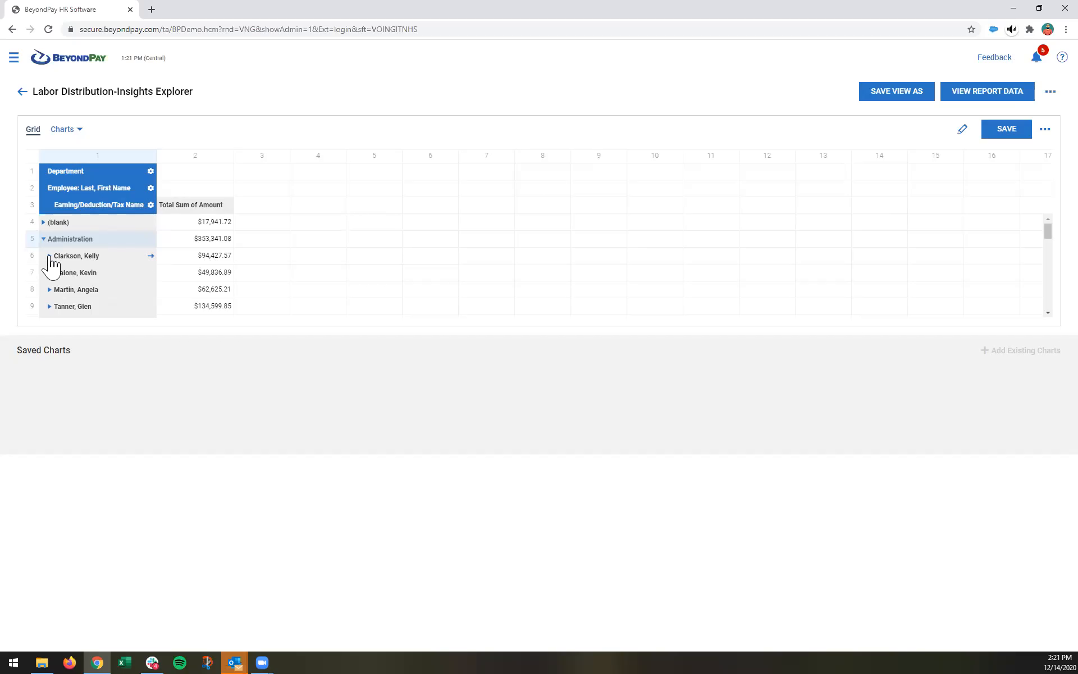
{"action": "left_click", "coordinate": [50, 256]}
{"action": "scroll", "coordinate": [65, 278], "scroll_direction": "down", "scroll_amount": 3}
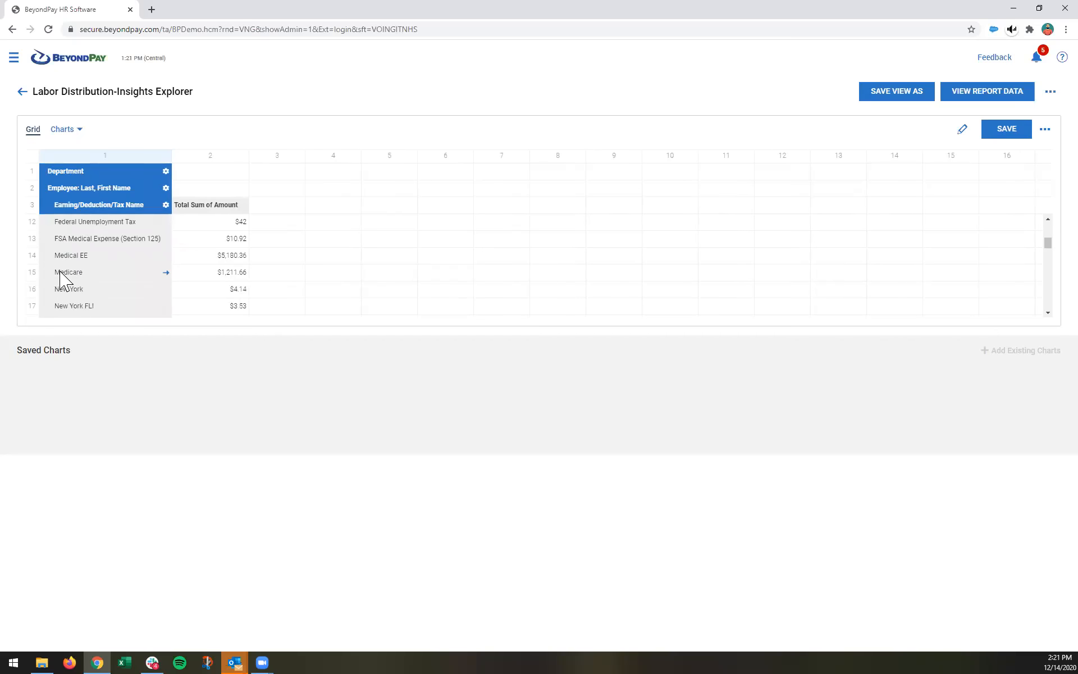
{"action": "scroll", "coordinate": [68, 279], "scroll_direction": "up", "scroll_amount": 3}
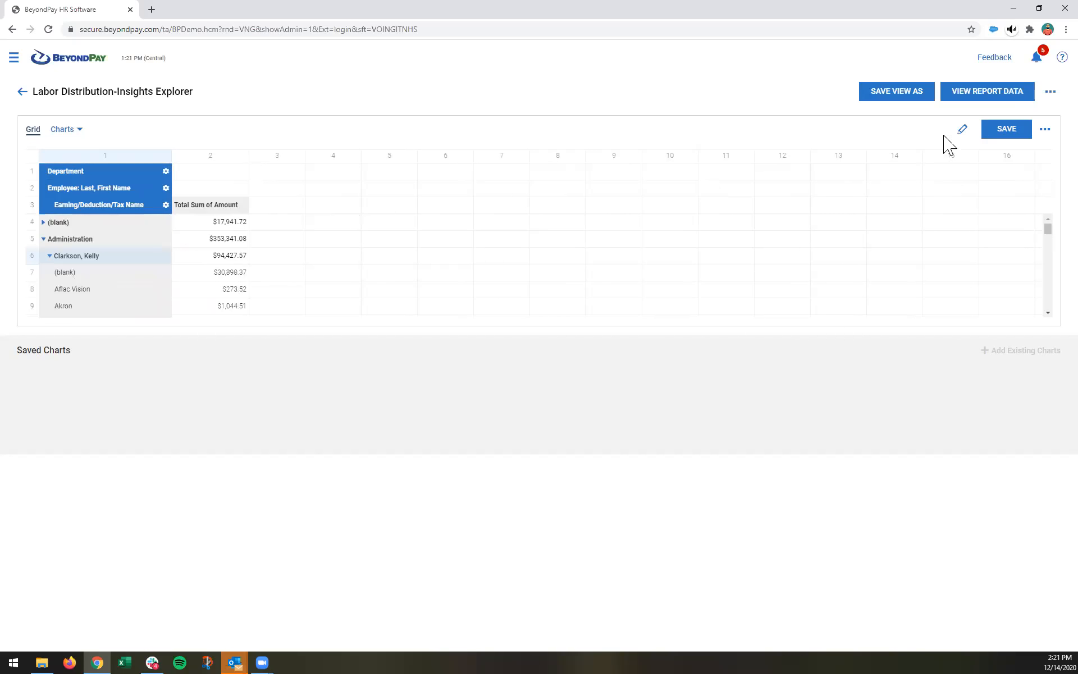
Add Line Type to the pivot rows between the employee name and Earning/Deduction/Tax Name, and apply the change
{"action": "left_click", "coordinate": [963, 130]}
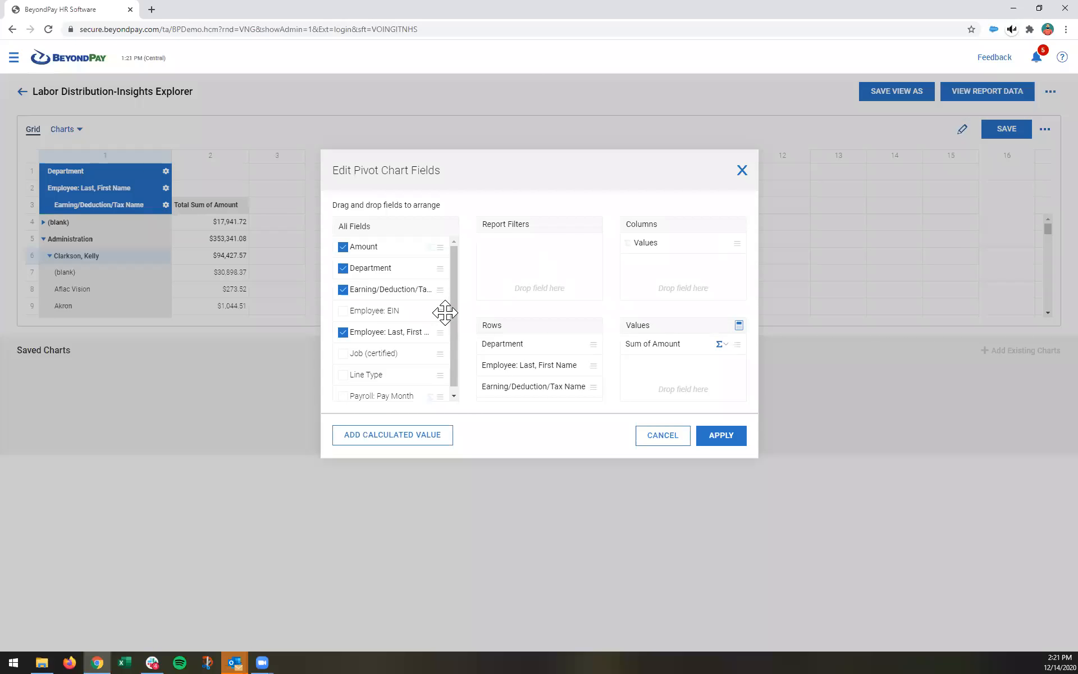
{"action": "scroll", "coordinate": [373, 315], "scroll_direction": "down", "scroll_amount": 1}
{"action": "left_click_drag", "start_coordinate": [429, 373], "coordinate": [508, 384]}
{"action": "scroll", "coordinate": [540, 362], "scroll_direction": "down", "scroll_amount": 1}
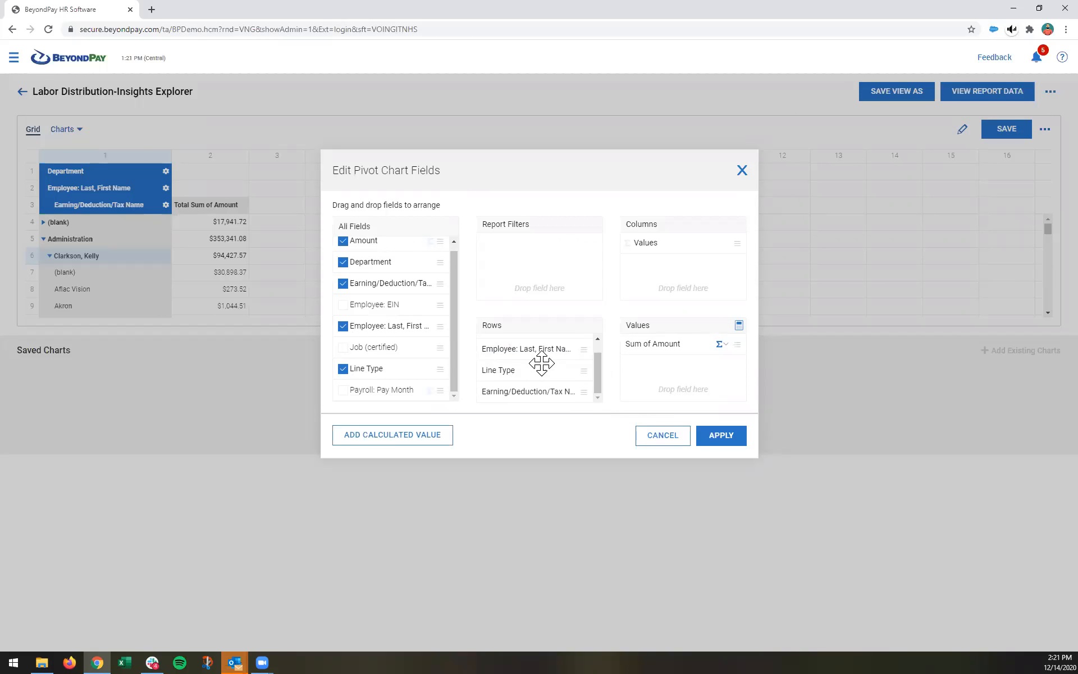
{"action": "left_click", "coordinate": [720, 439]}
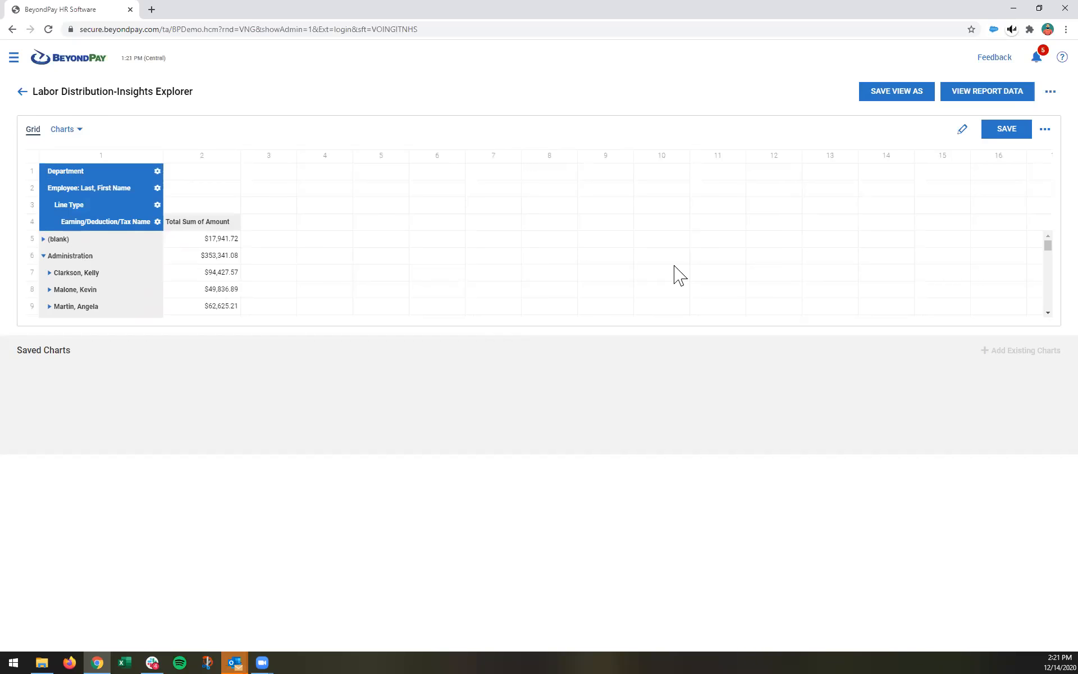
Enlarge the pivot grid by two Row Height increments and expand the first Administration employee down to the Earning lines
{"action": "left_click", "coordinate": [1044, 132]}
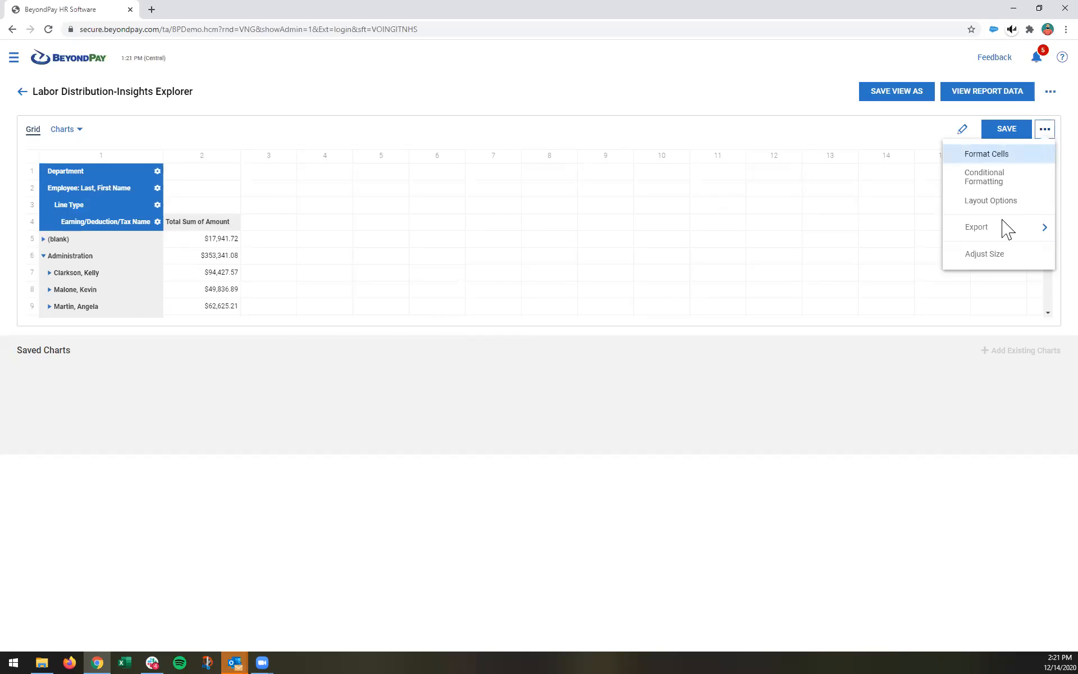
{"action": "left_click", "coordinate": [1008, 261]}
{"action": "left_click", "coordinate": [992, 165]}
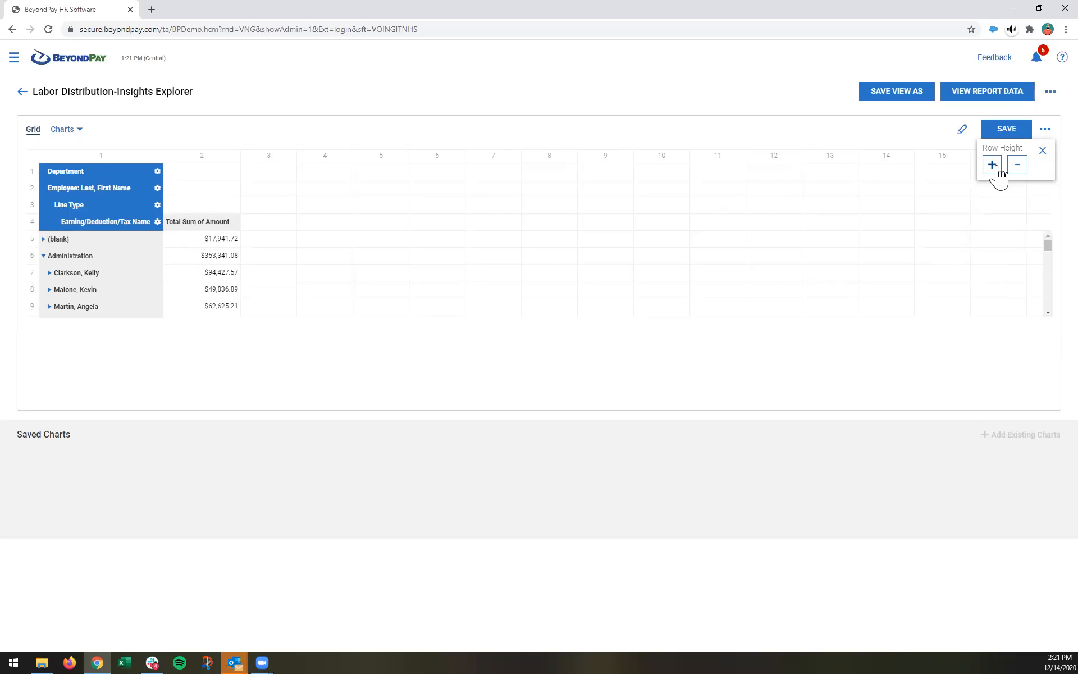
{"action": "left_click", "coordinate": [992, 165]}
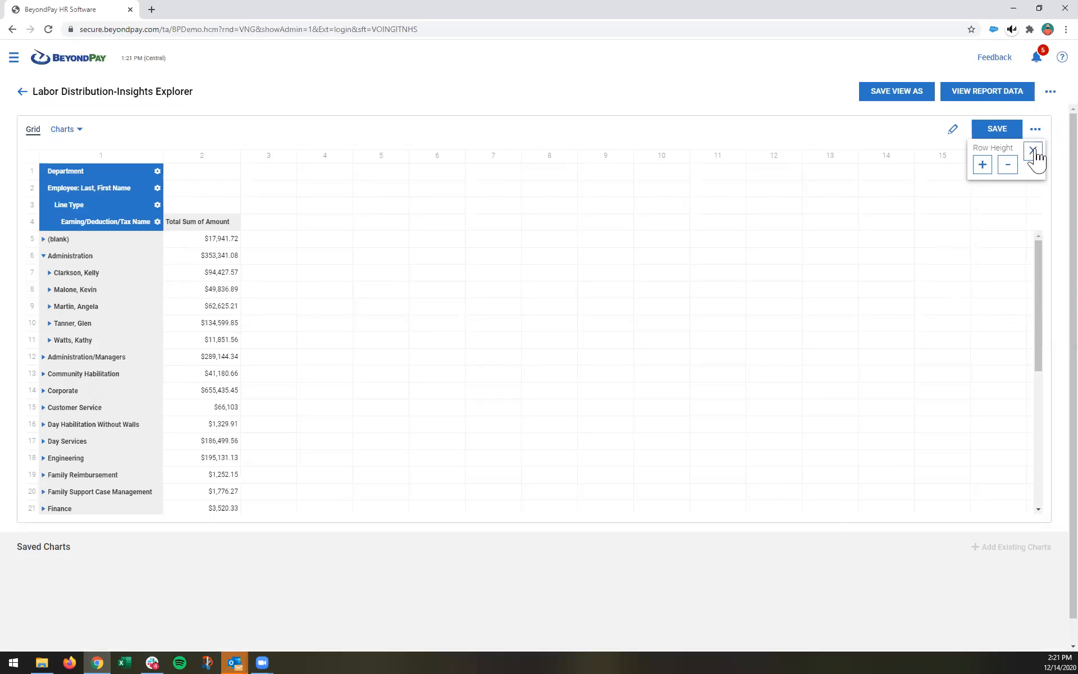
{"action": "left_click", "coordinate": [1033, 151]}
{"action": "left_click", "coordinate": [50, 273]}
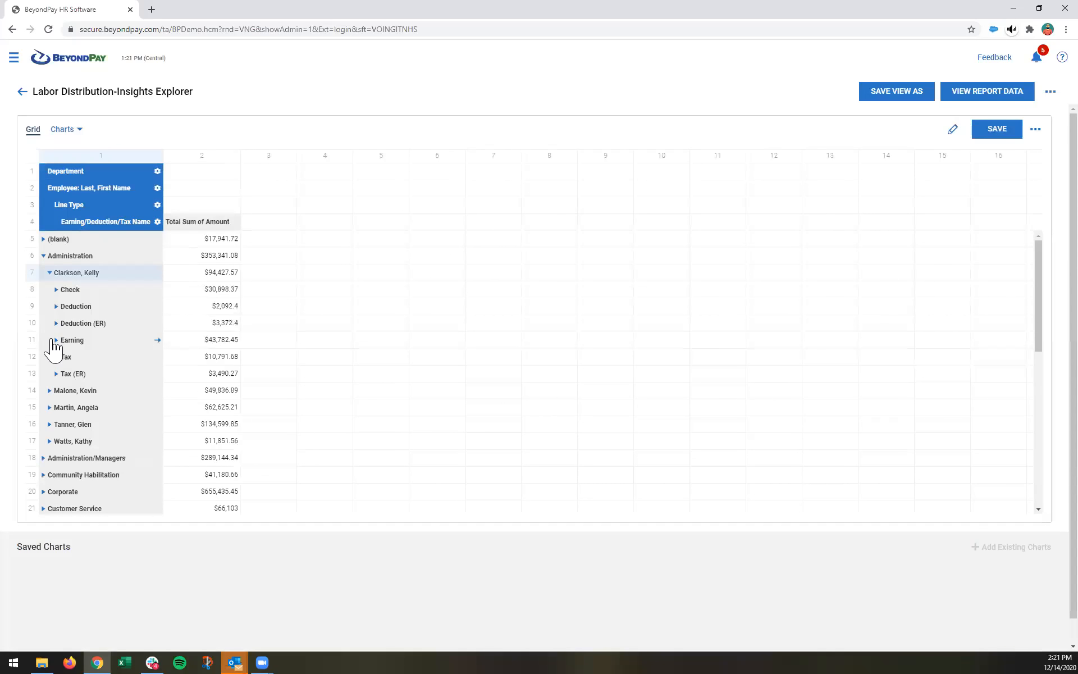
{"action": "left_click", "coordinate": [55, 341]}
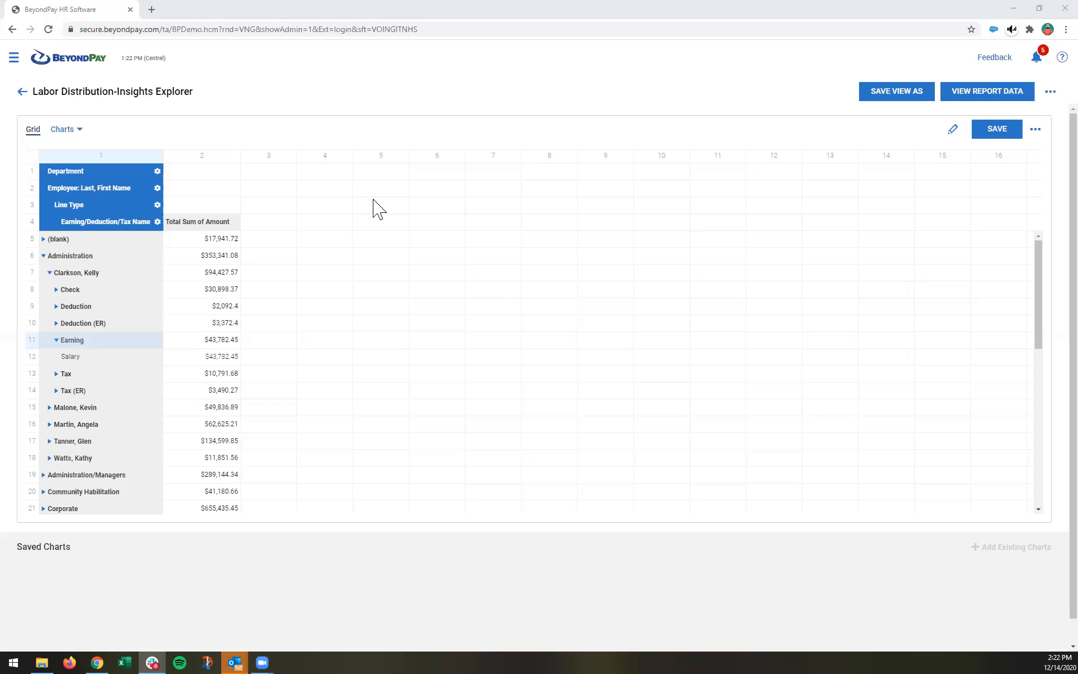
Return to the Leave dashboard, look over its case charts and table, and open the dashboard's view options
{"action": "left_click", "coordinate": [48, 58]}
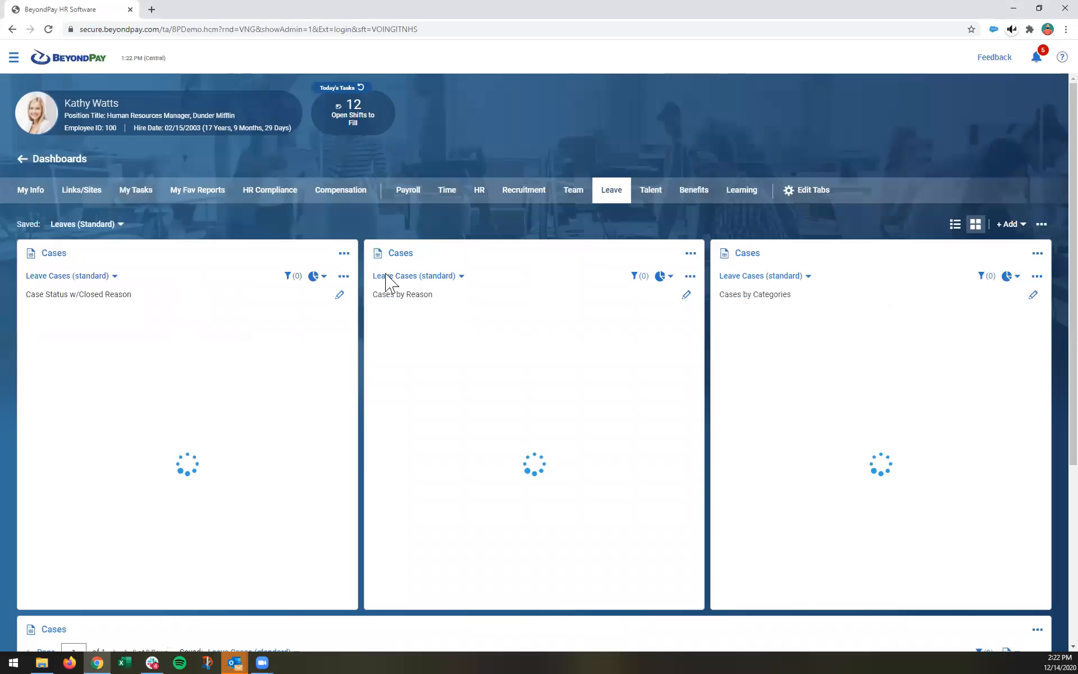
{"action": "scroll", "coordinate": [525, 286], "scroll_direction": "down", "scroll_amount": 5}
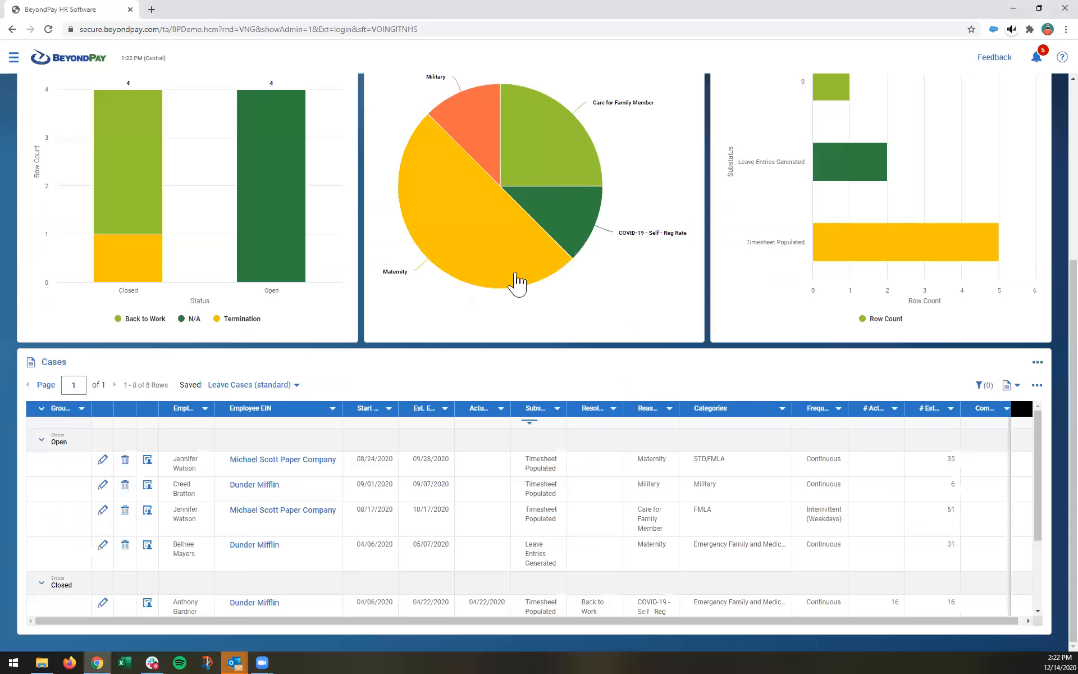
{"action": "scroll", "coordinate": [378, 225], "scroll_direction": "up", "scroll_amount": 5}
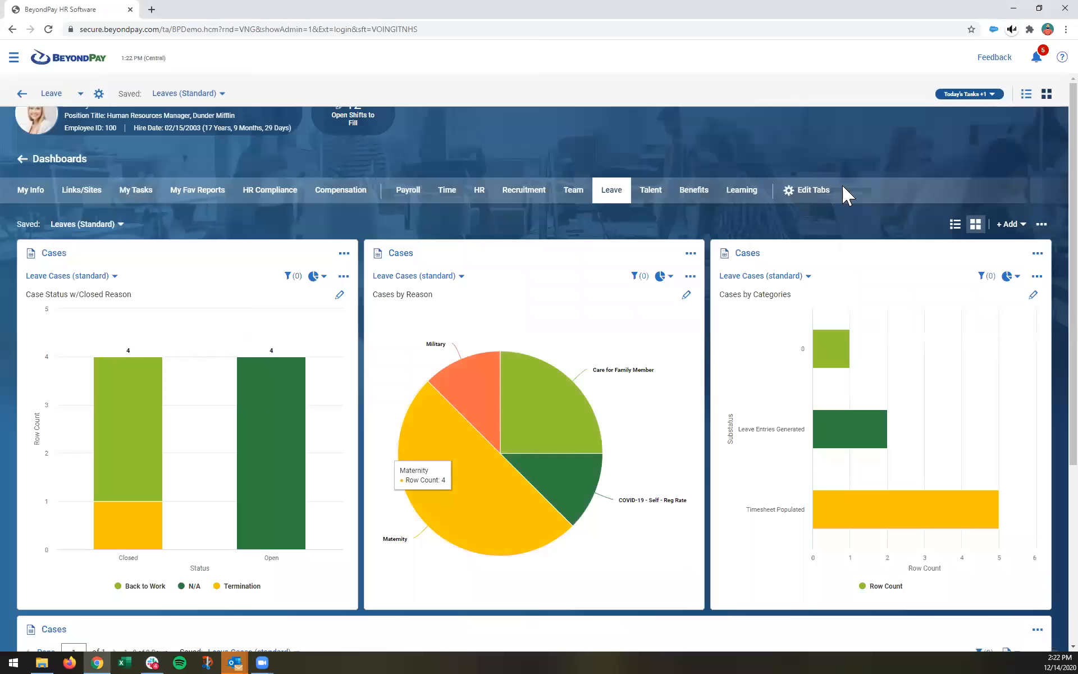
{"action": "left_click", "coordinate": [1043, 226]}
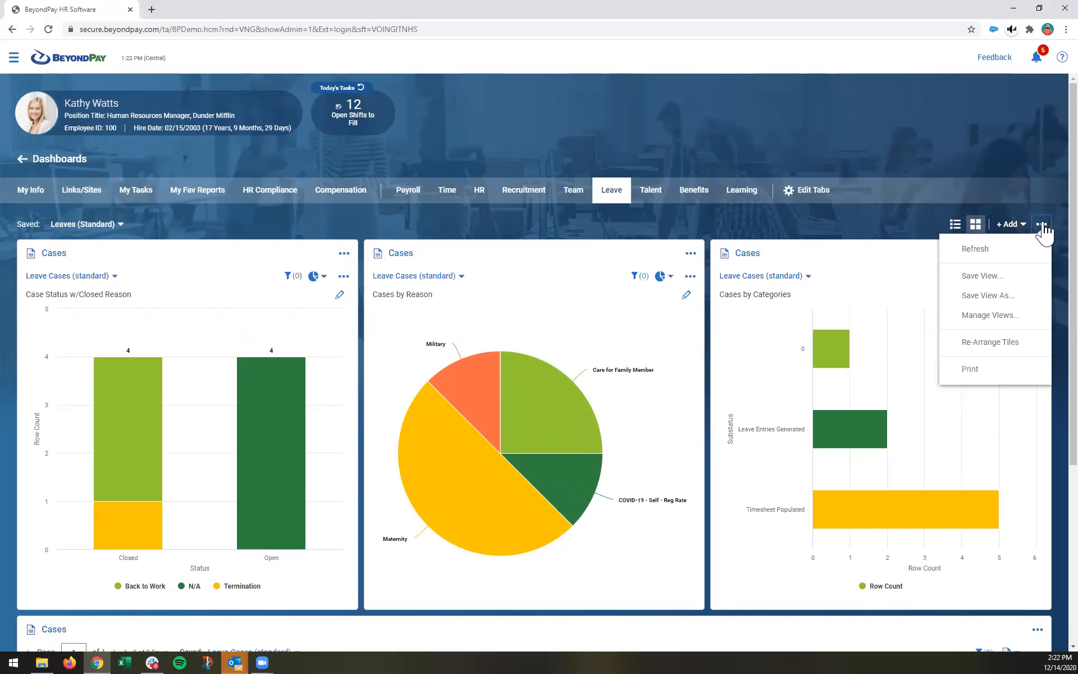